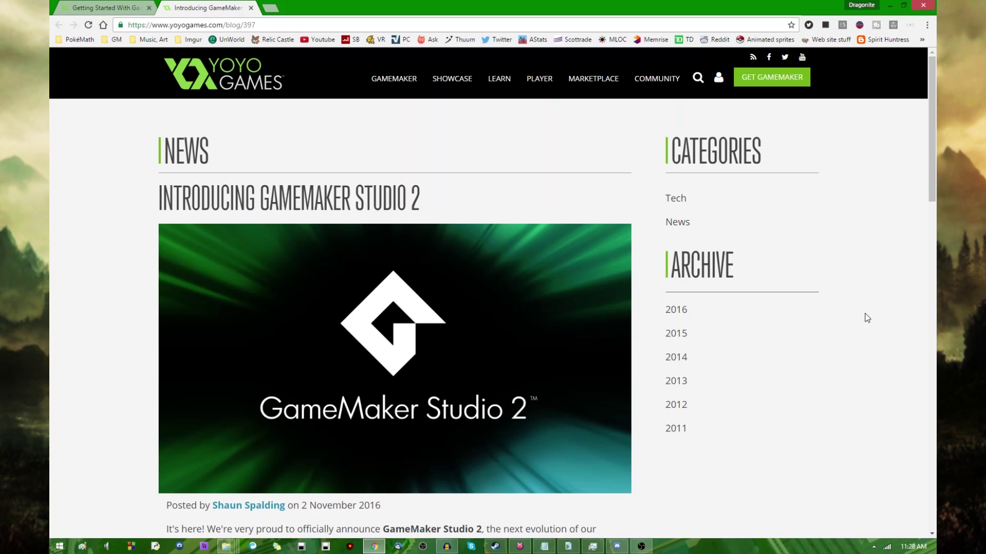
- Look over the YoYo Games news post introducing GameMaker Studio 2, including its announcement text and What's New section
{"action": "scroll", "coordinate": [865, 315], "scroll_direction": "down", "scroll_amount": 7}
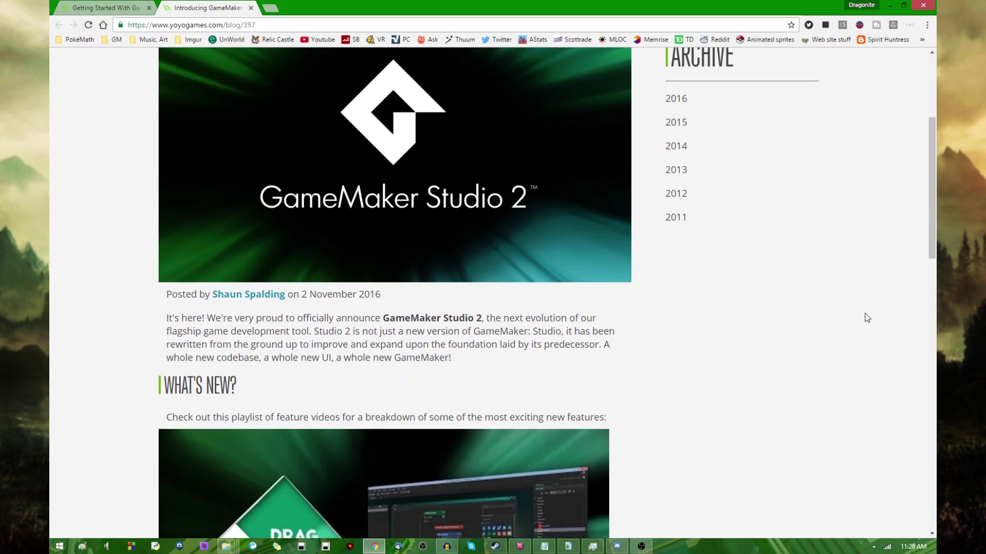
{"action": "scroll", "coordinate": [865, 314], "scroll_direction": "down", "scroll_amount": 2}
{"action": "scroll", "coordinate": [865, 314], "scroll_direction": "up", "scroll_amount": 10}
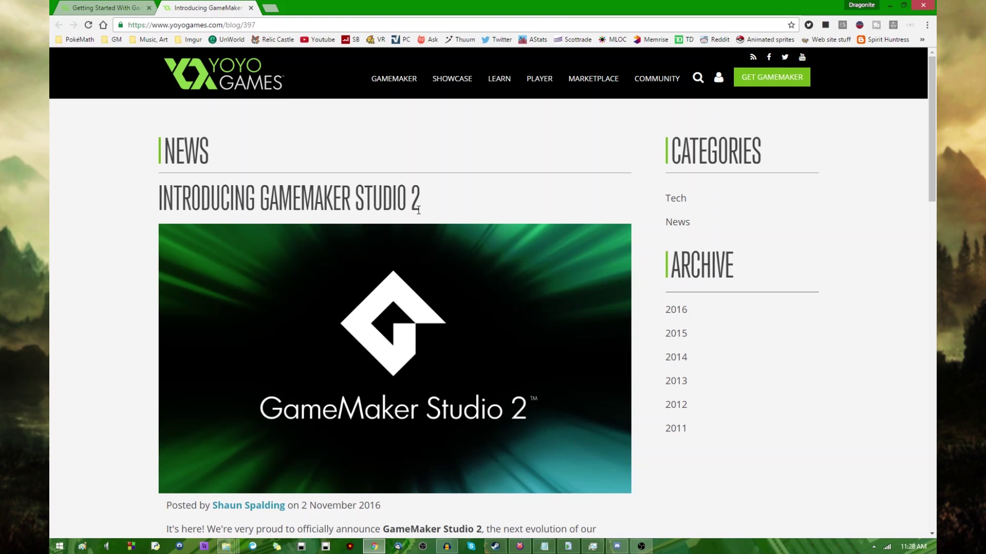
{"action": "left_click_drag", "start_coordinate": [419, 203], "coordinate": [445, 190]}
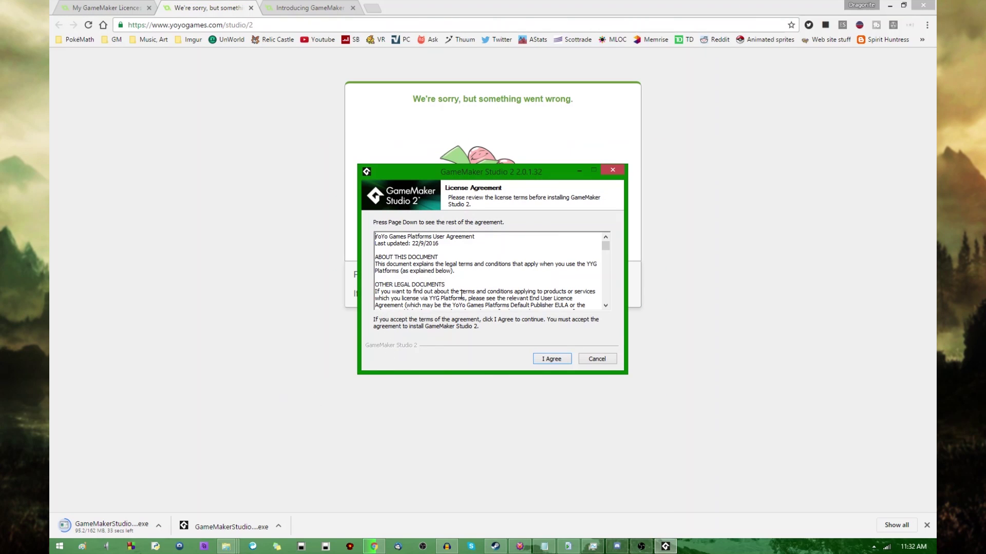
- Skim the GameMaker Studio 2 license agreement and accept it to reach the installer's component selection
{"action": "scroll", "coordinate": [484, 279], "scroll_direction": "down", "scroll_amount": 10}
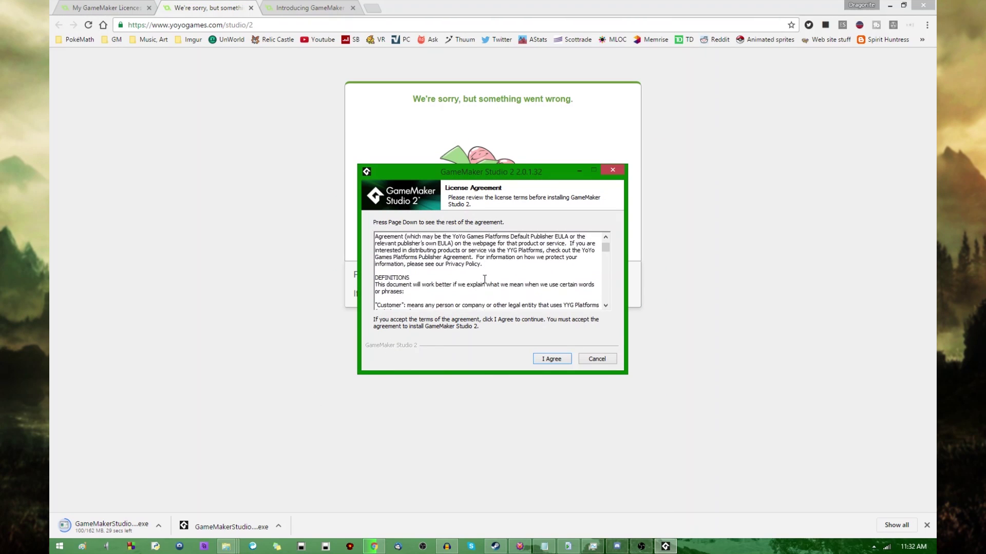
{"action": "scroll", "coordinate": [477, 277], "scroll_direction": "up", "scroll_amount": 10}
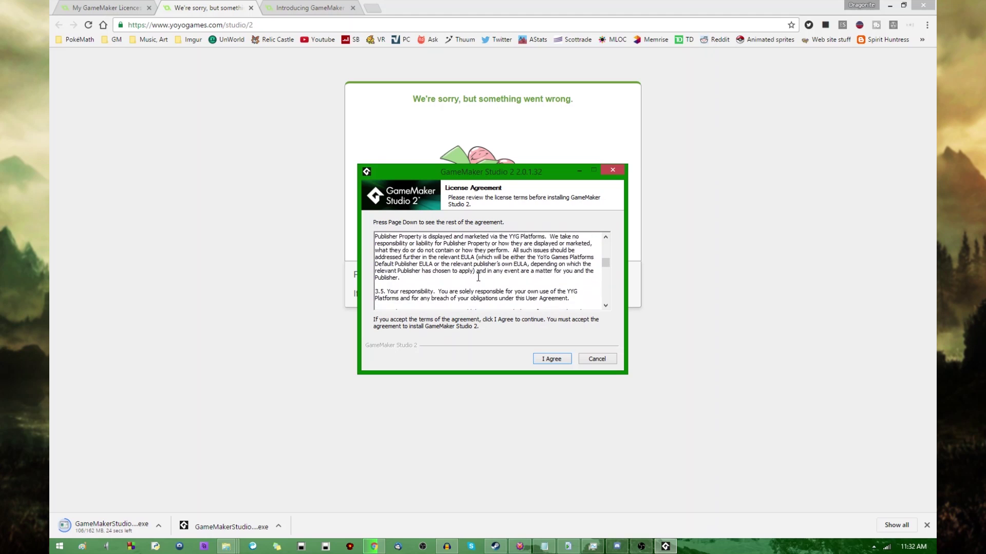
{"action": "scroll", "coordinate": [476, 277], "scroll_direction": "up", "scroll_amount": 5}
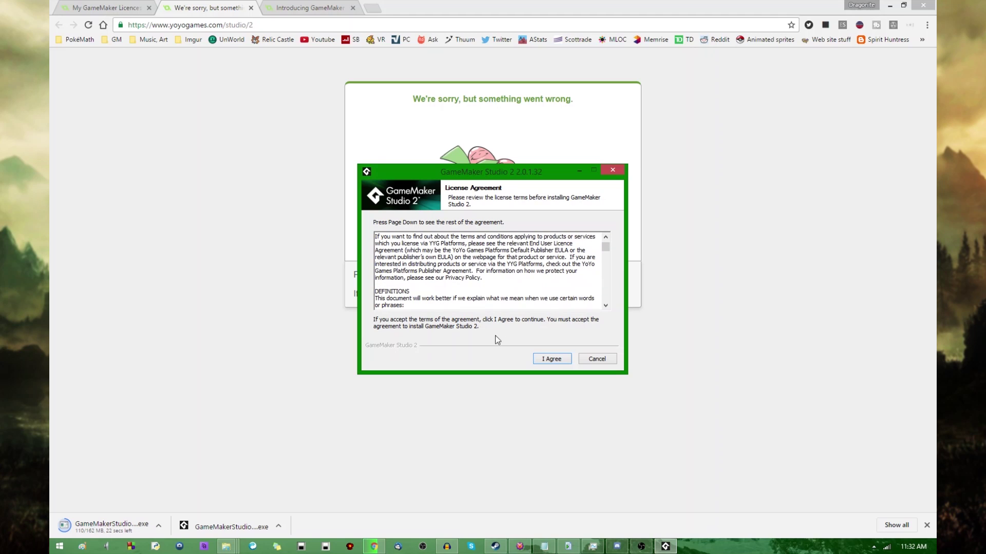
{"action": "left_click", "coordinate": [551, 359]}
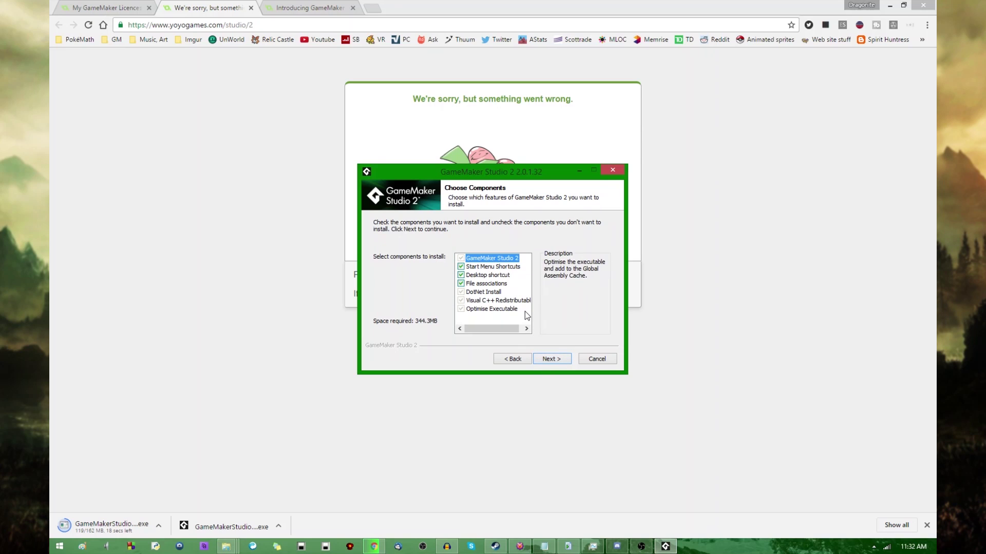
{"action": "left_click", "coordinate": [494, 267]}
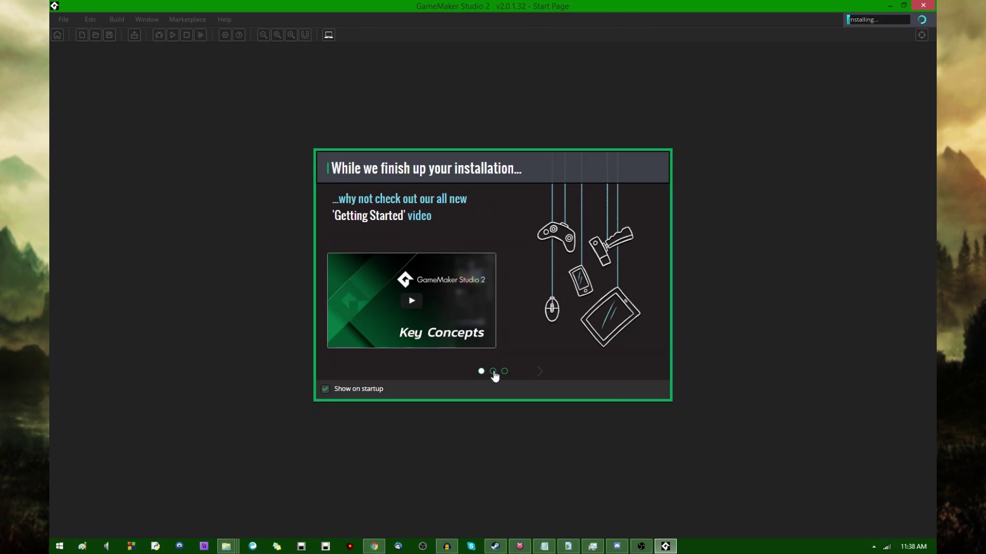
- Page through the getting-started slides to the last one, turn off Show on startup and close the window
{"action": "left_click", "coordinate": [492, 371]}
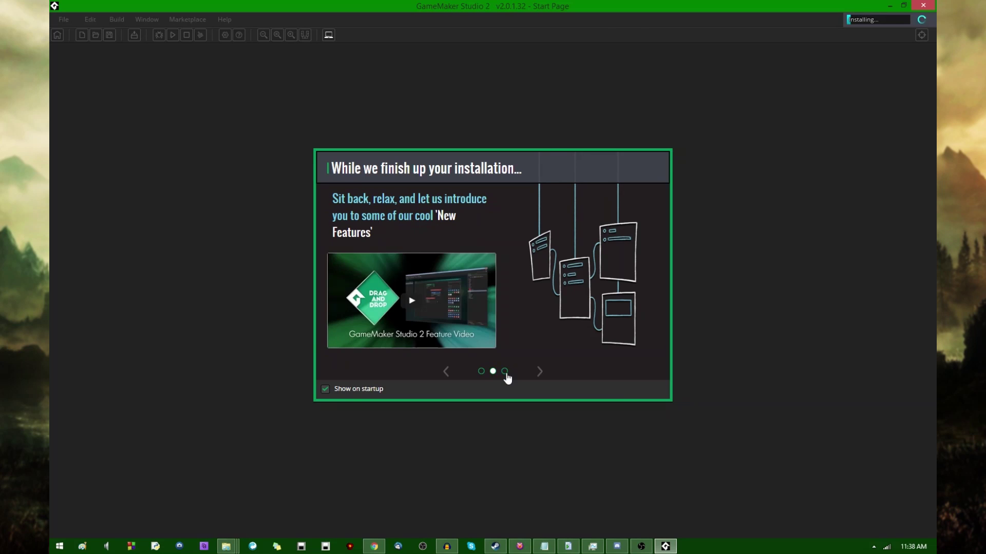
{"action": "left_click", "coordinate": [504, 371]}
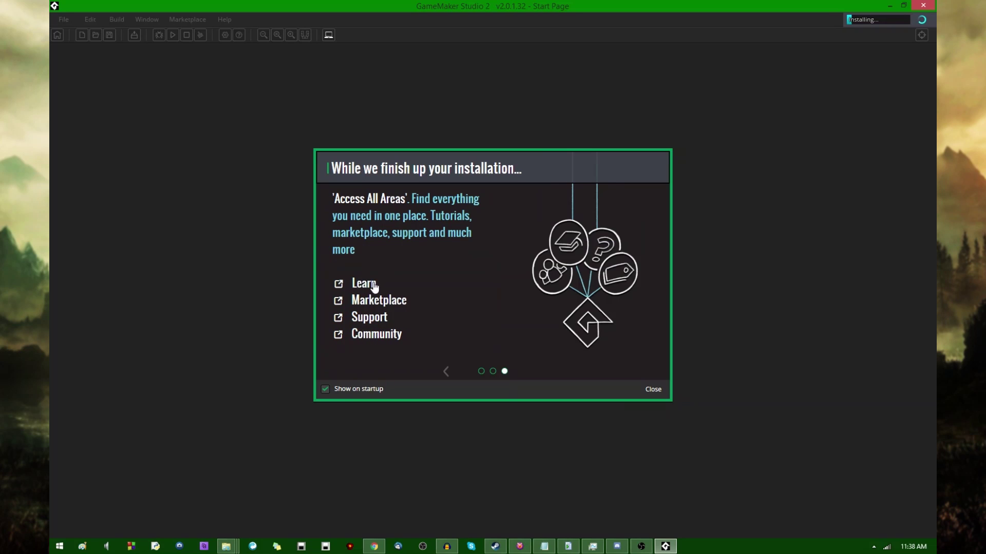
{"action": "left_click", "coordinate": [358, 393]}
{"action": "left_click", "coordinate": [653, 389]}
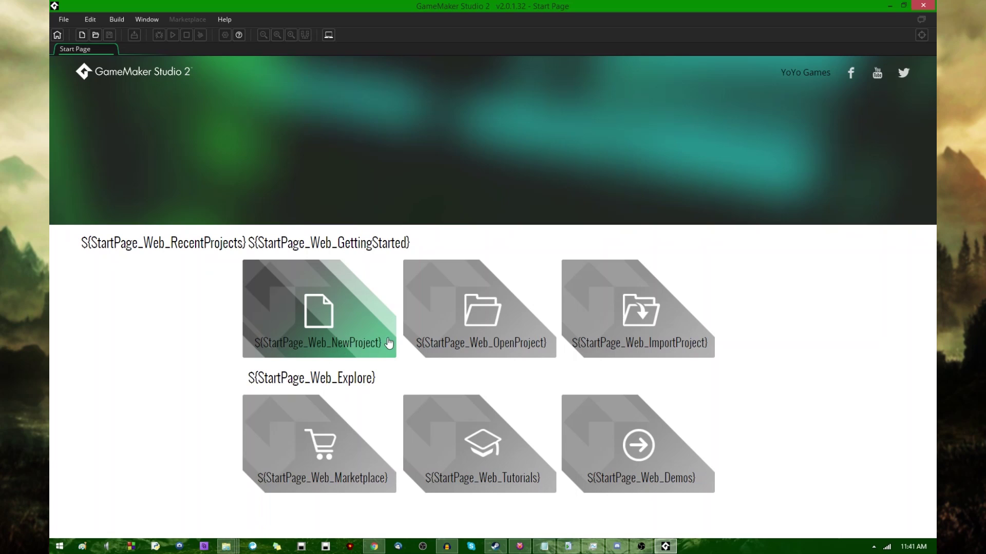
- Create a new drag-and-drop project named "messing around" in the GameMakerStudio2 folder
{"action": "left_click", "coordinate": [333, 318]}
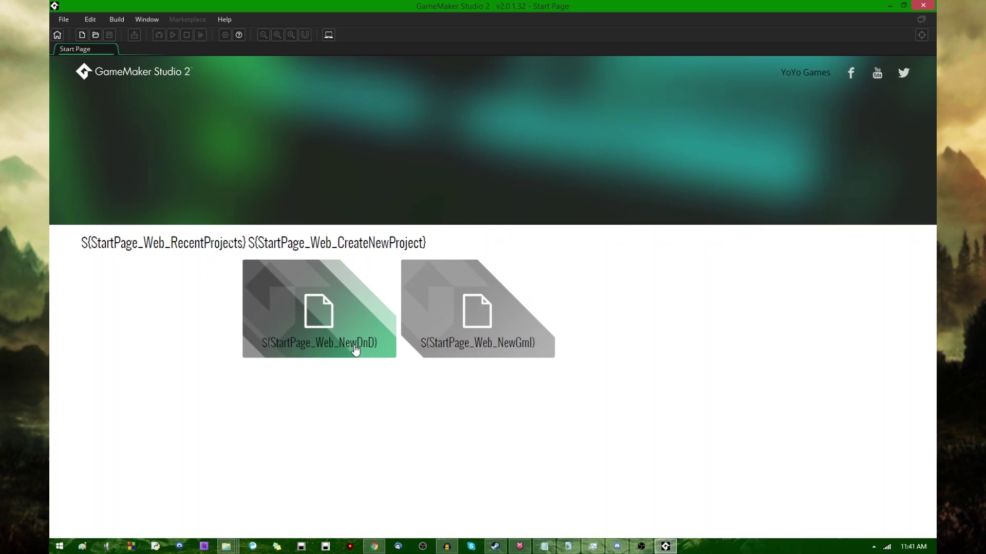
{"action": "left_click", "coordinate": [331, 333]}
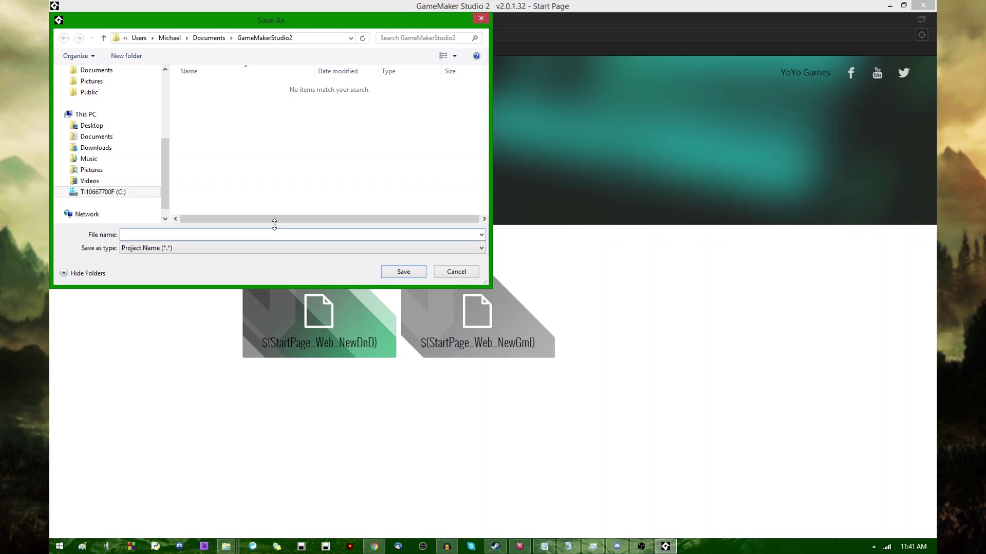
{"action": "type", "text": "messing around"}
{"action": "key", "text": "Return"}
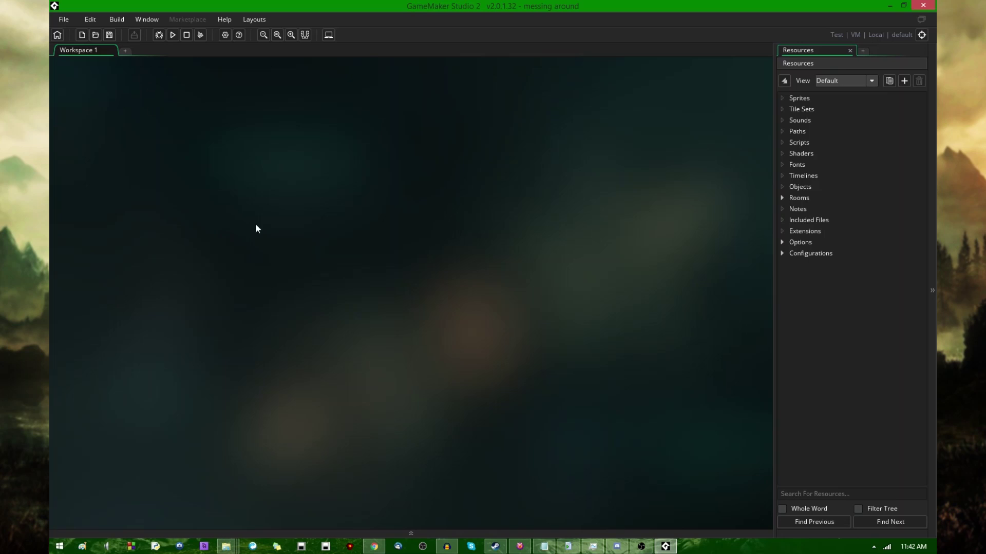
{"action": "double_click", "coordinate": [303, 7]}
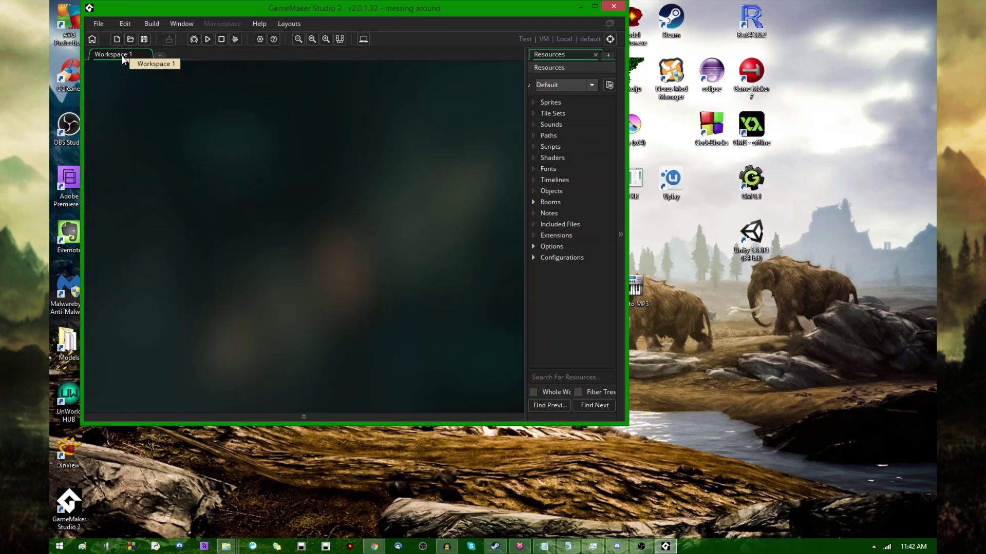
{"action": "double_click", "coordinate": [304, 7]}
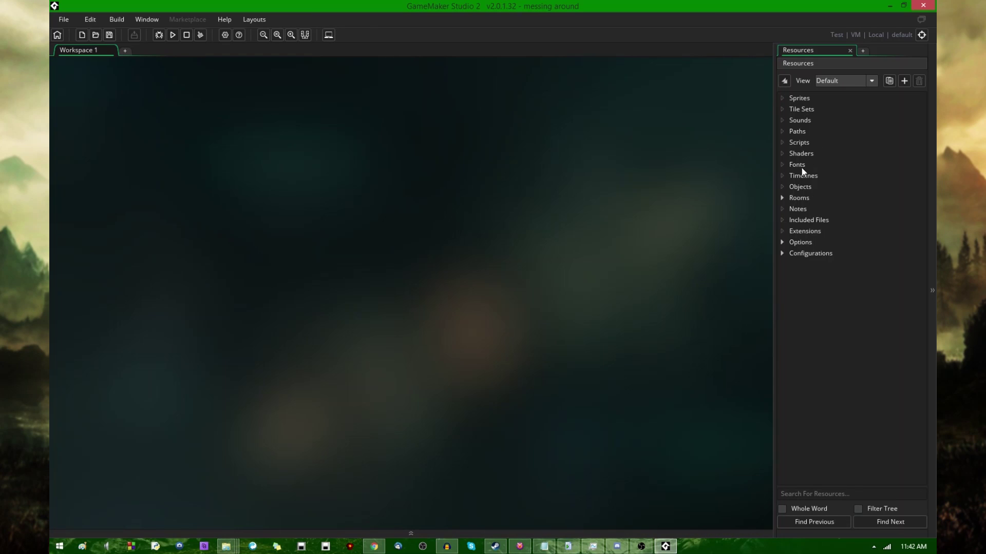
- Expand the Rooms resources and open room0 in the Room Editor
{"action": "left_click", "coordinate": [782, 199]}
{"action": "left_click", "coordinate": [816, 213]}
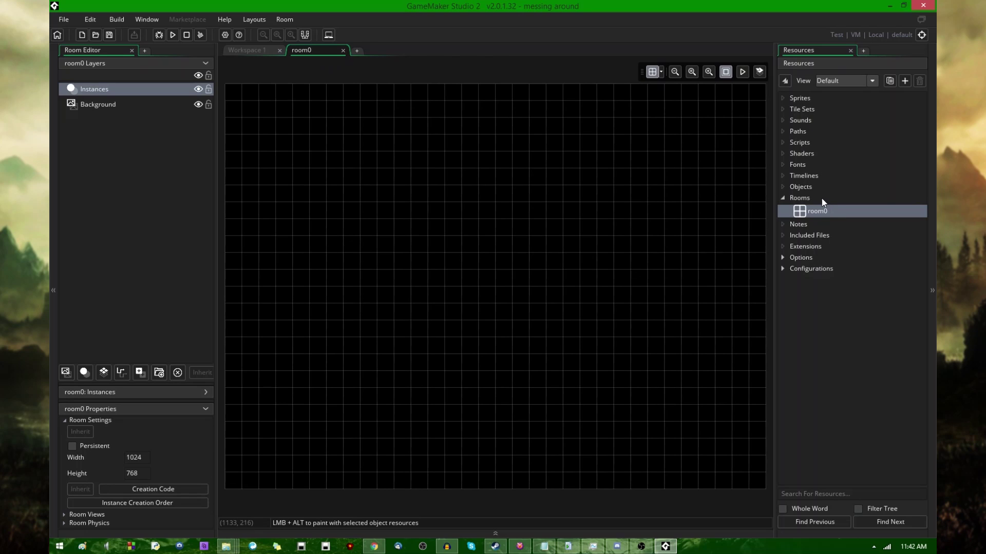
{"action": "left_click", "coordinate": [811, 107]}
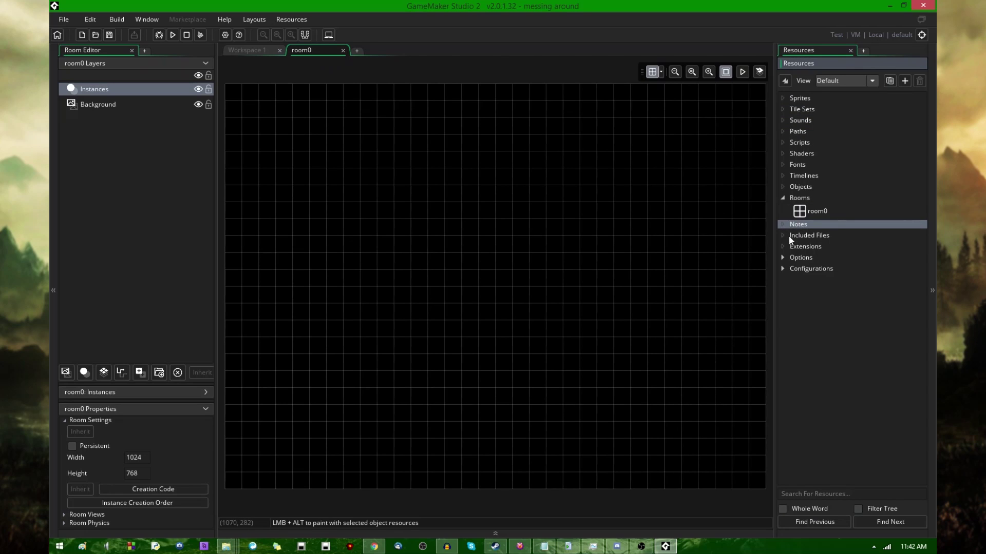
- Expand the Options and Configurations resources, and open the Windows platform settings from the main game options
{"action": "left_click", "coordinate": [783, 258]}
{"action": "left_click", "coordinate": [783, 299]}
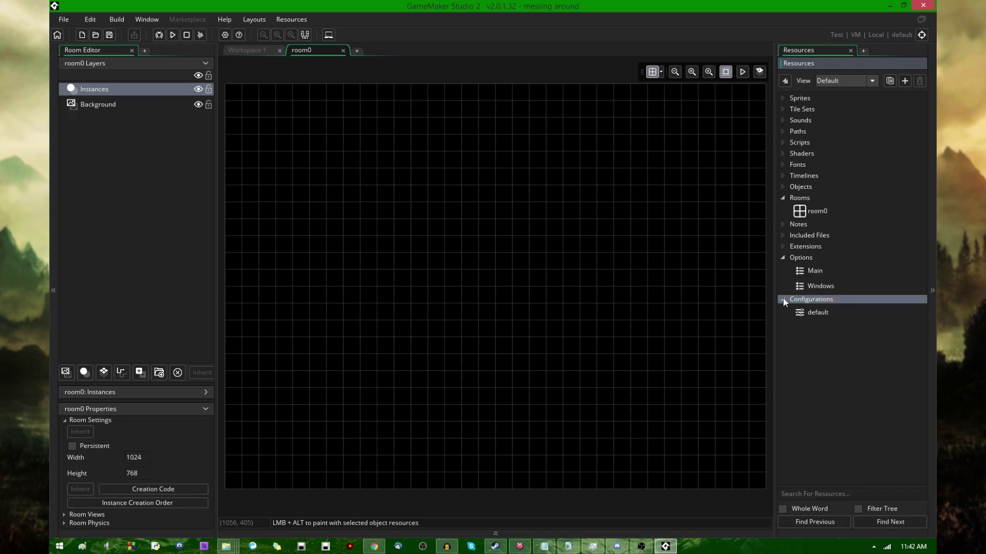
{"action": "double_click", "coordinate": [809, 271]}
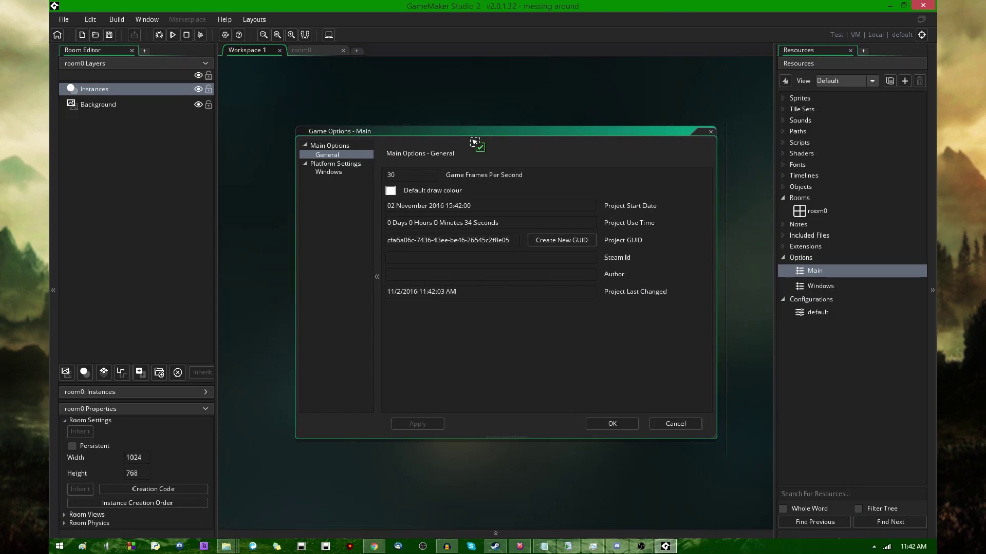
{"action": "left_click", "coordinate": [291, 176]}
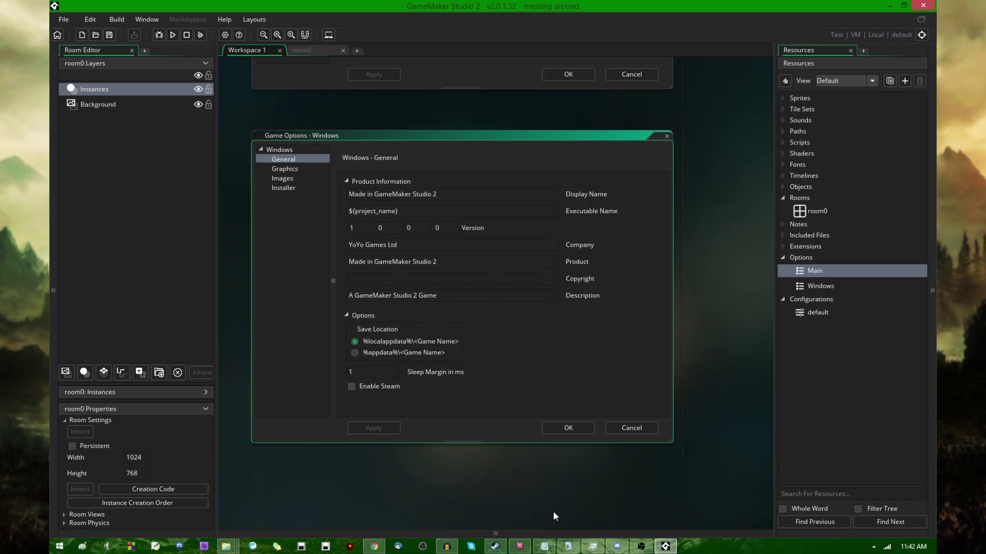
- Switch to Steam, launch GameMaker: Studio v1.4.1757 from the library and minimize the Steam window
{"action": "left_click", "coordinate": [495, 547]}
{"action": "double_click", "coordinate": [101, 110]}
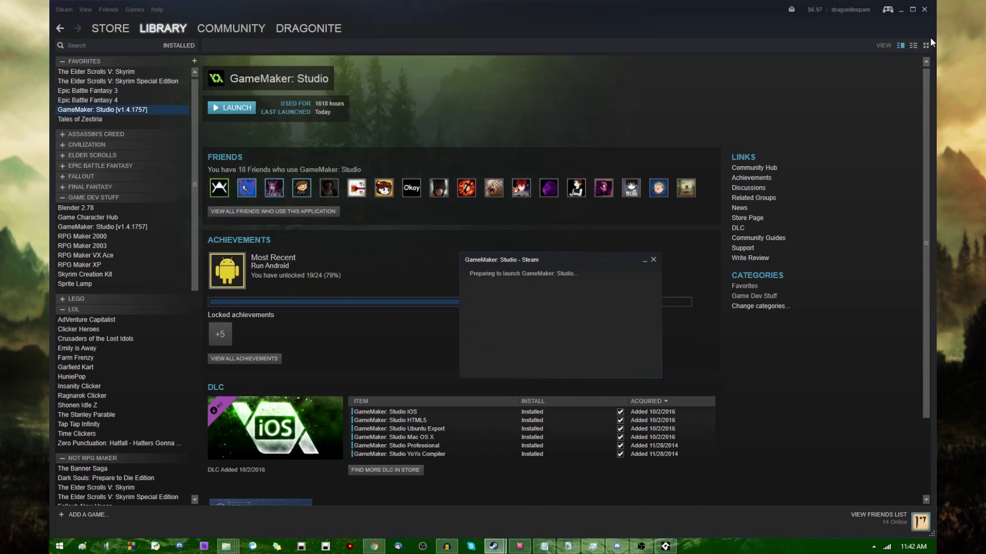
{"action": "left_click", "coordinate": [900, 11]}
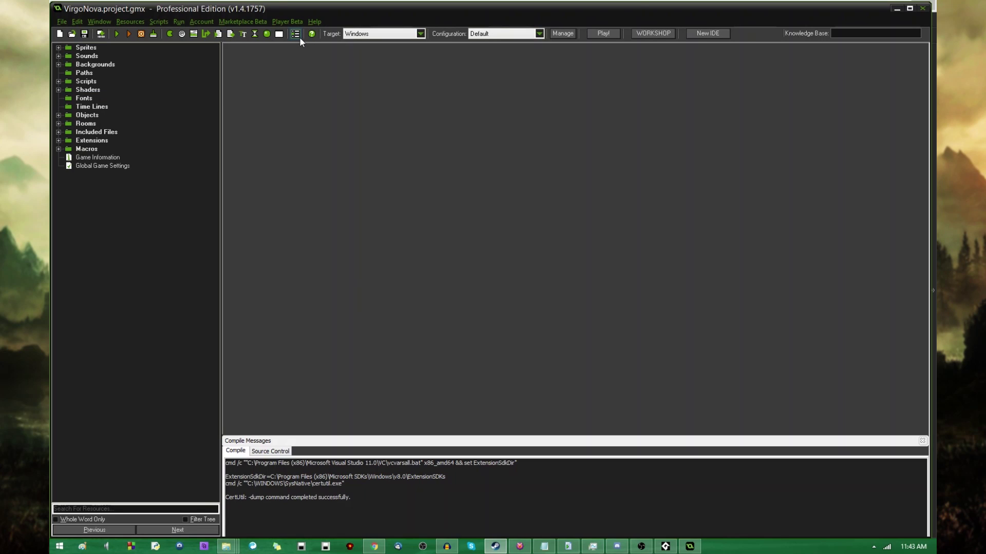
- Open the Global Game Settings of the VirgoNova project and show the Windows platform settings
{"action": "left_click", "coordinate": [298, 35]}
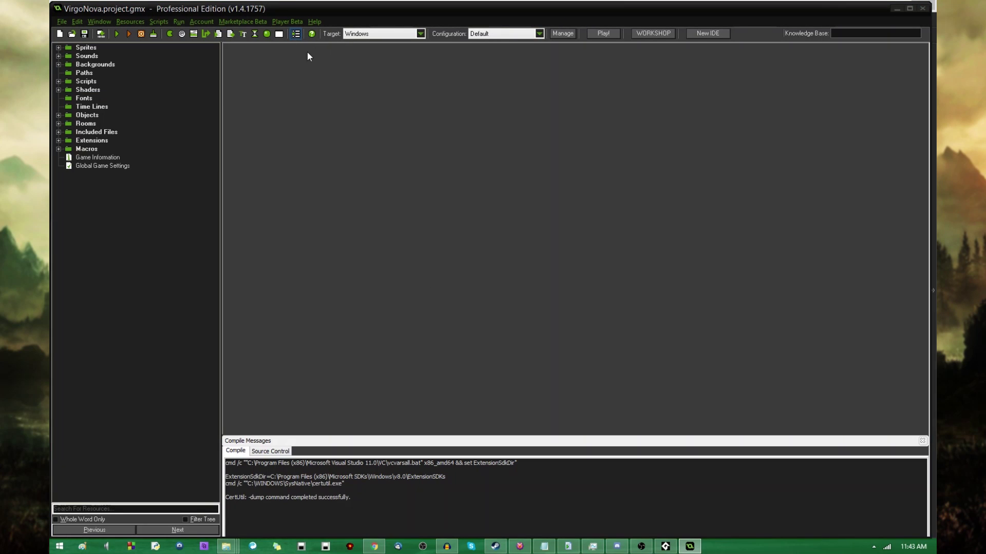
{"action": "left_click", "coordinate": [473, 158]}
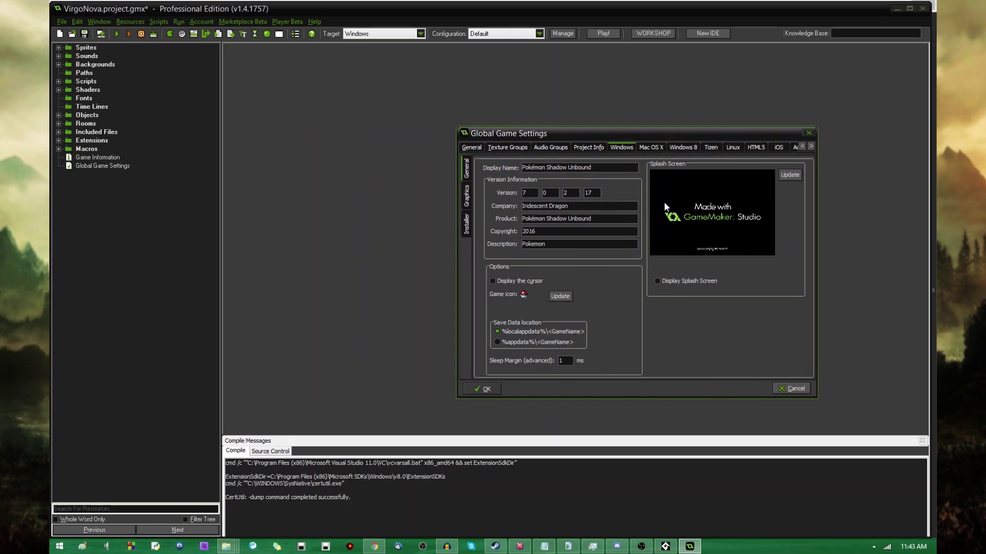
- Arrange the GameMaker Studio 2 window side by side with GameMaker: Studio so both Windows settings dialogs can be compared
{"action": "left_click", "coordinate": [665, 546]}
{"action": "left_click_drag", "start_coordinate": [610, 6], "coordinate": [450, 11]}
{"action": "left_click", "coordinate": [619, 30]}
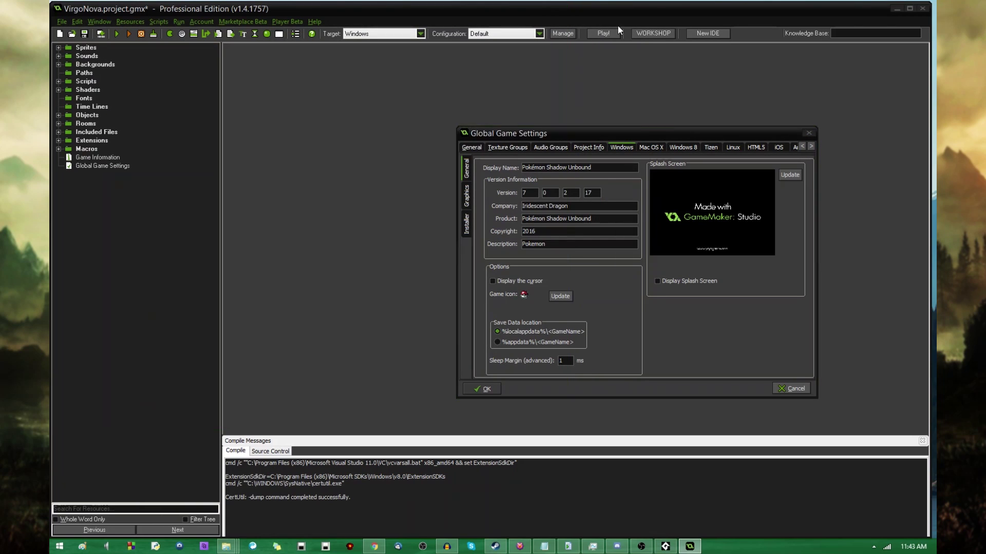
{"action": "left_click", "coordinate": [488, 389]}
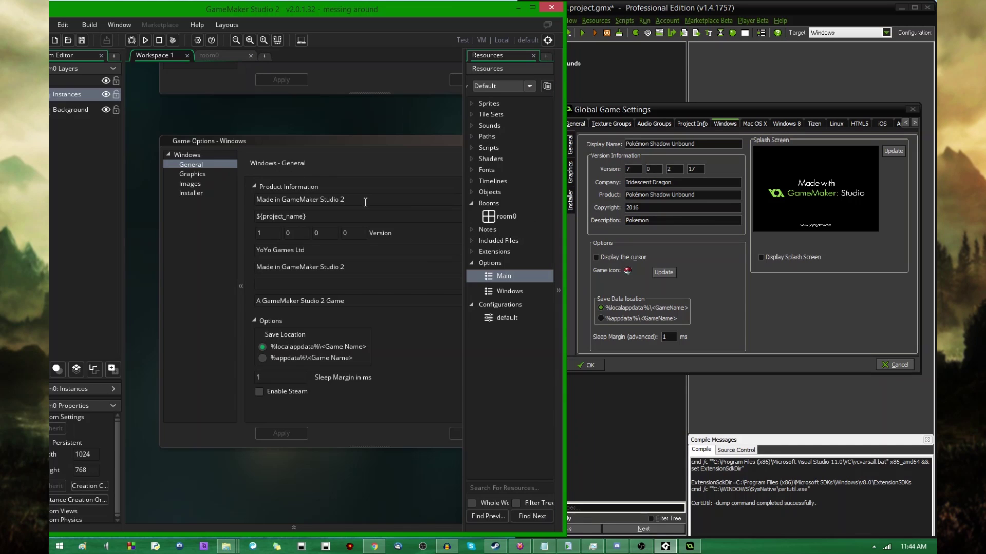
- Examine the General, Graphics, Images and Installer pages of the Windows game options in GameMaker Studio 2
{"action": "left_click", "coordinate": [345, 201]}
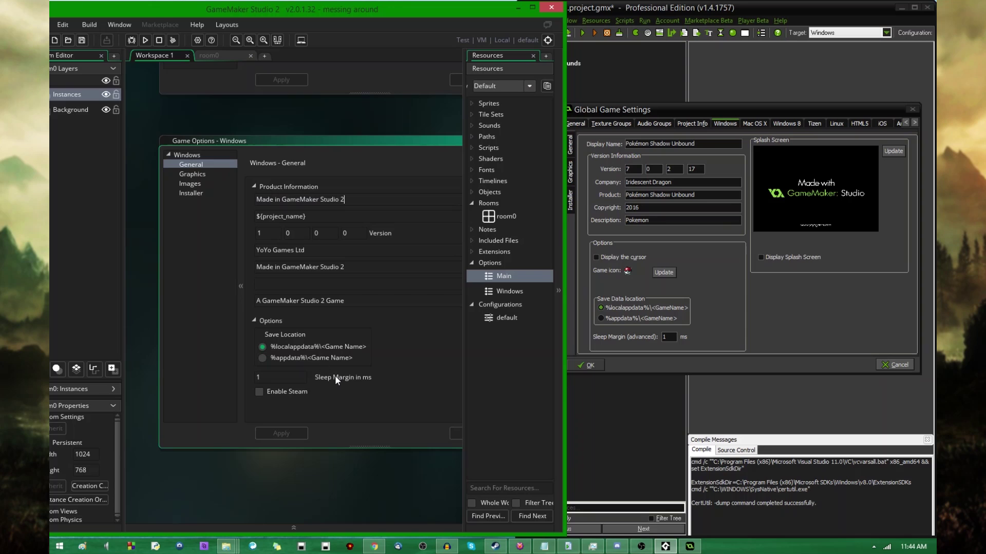
{"action": "left_click", "coordinate": [203, 176]}
{"action": "left_click", "coordinate": [201, 185]}
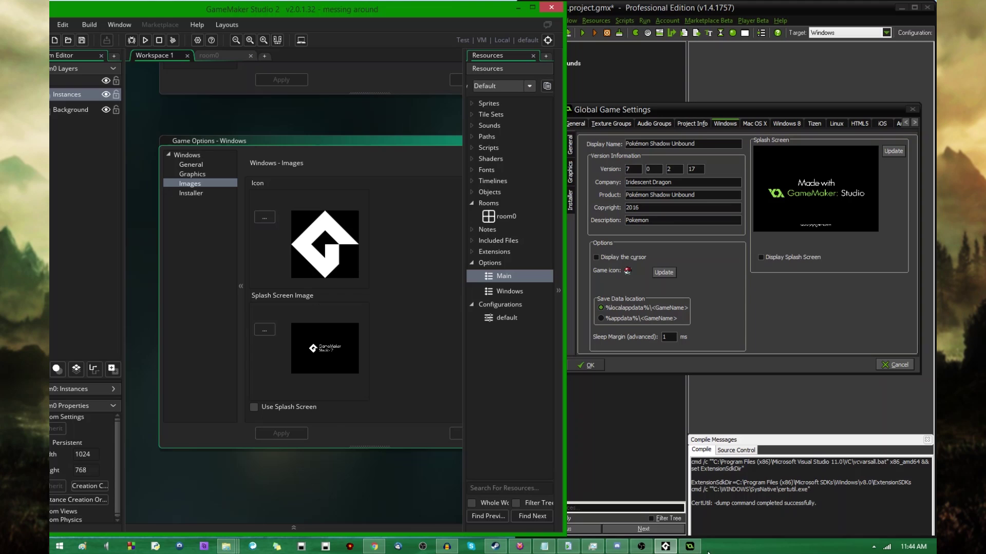
{"action": "left_click", "coordinate": [203, 194]}
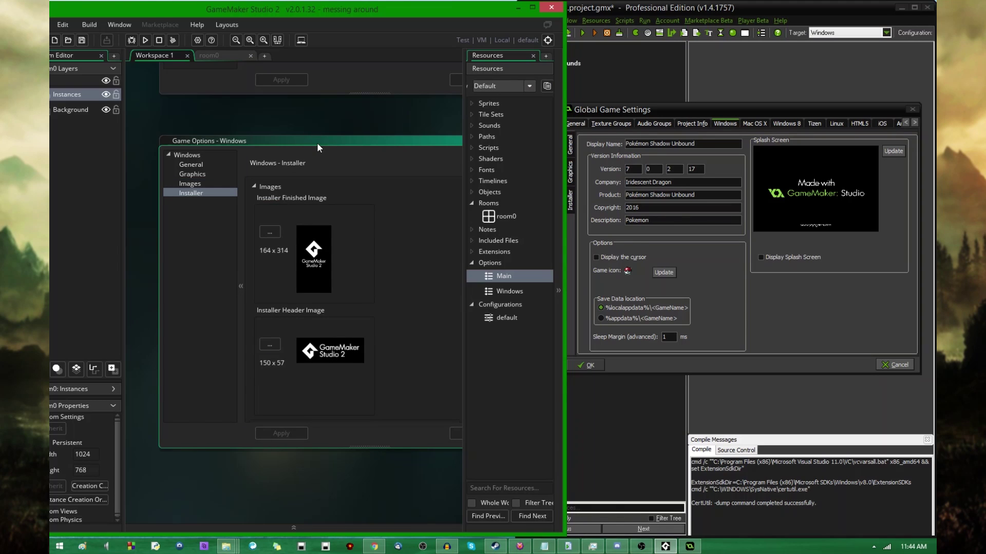
- Widen the GameMaker Studio 2 window and reposition the Windows game options dialog within the workspace
{"action": "left_click_drag", "start_coordinate": [562, 91], "coordinate": [929, 126]}
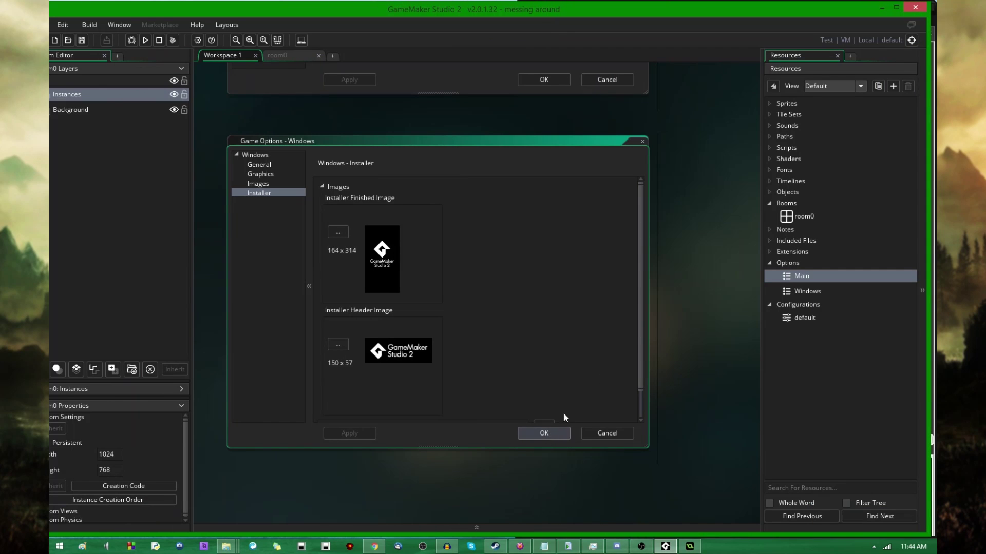
{"action": "left_click_drag", "start_coordinate": [290, 141], "coordinate": [343, 154]}
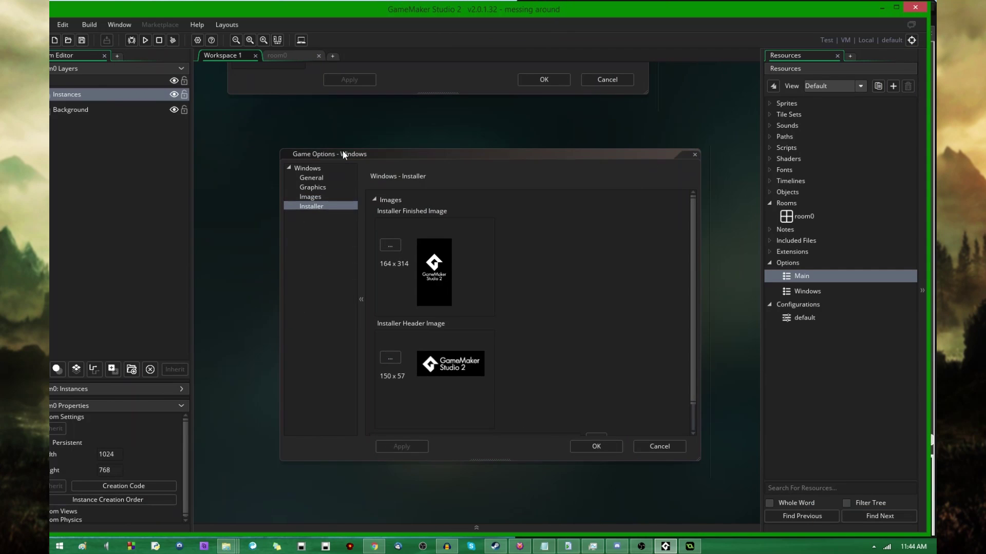
{"action": "left_click_drag", "start_coordinate": [410, 157], "coordinate": [386, 148]}
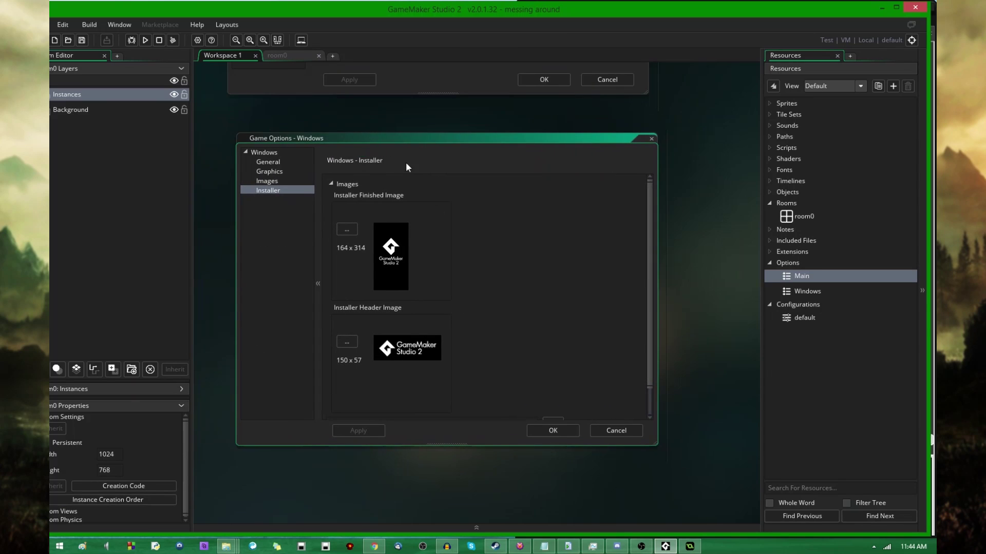
- Close the Windows game options with OK and reopen the main game options
{"action": "left_click", "coordinate": [553, 431]}
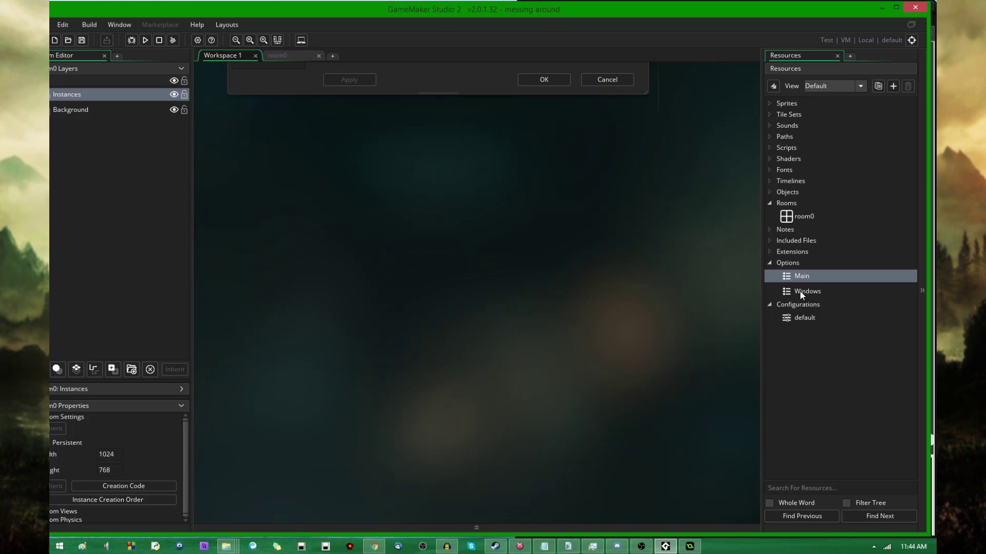
{"action": "double_click", "coordinate": [787, 279]}
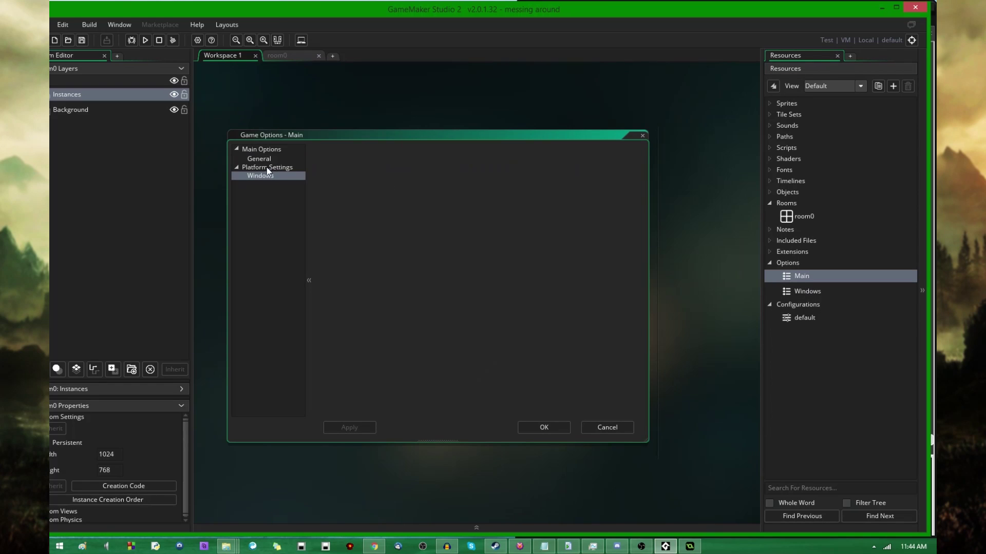
- Examine the General page of the main game options and close the dialog without saving changes
{"action": "left_click", "coordinate": [266, 161]}
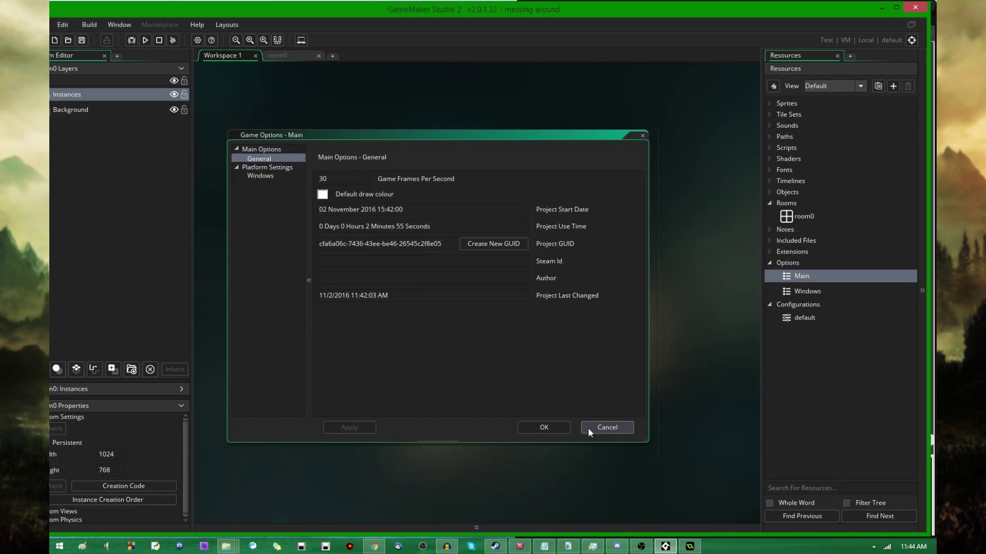
{"action": "left_click", "coordinate": [442, 244]}
{"action": "left_click", "coordinate": [607, 428]}
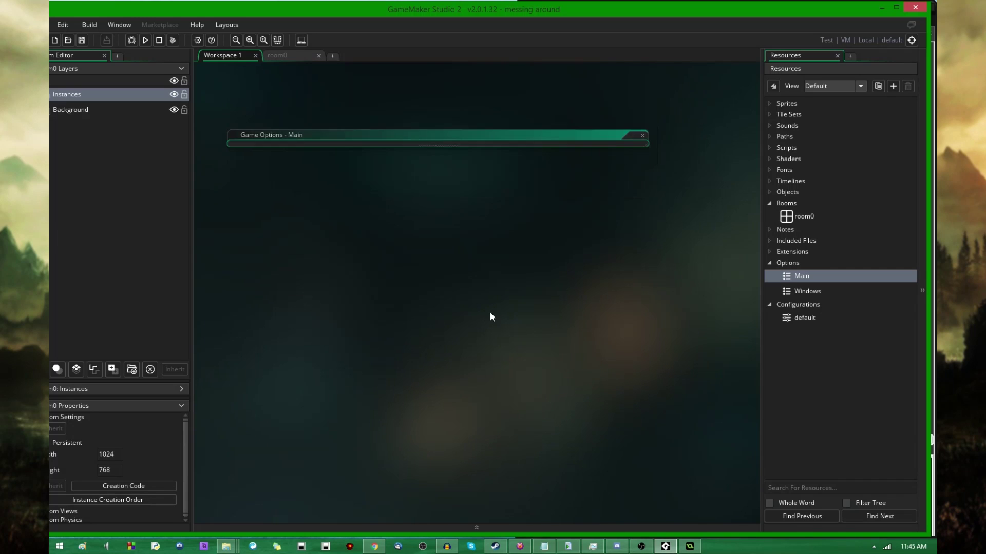
- Set the Game Frames Per Second to 60 in the main game options and accept the change
{"action": "double_click", "coordinate": [811, 275]}
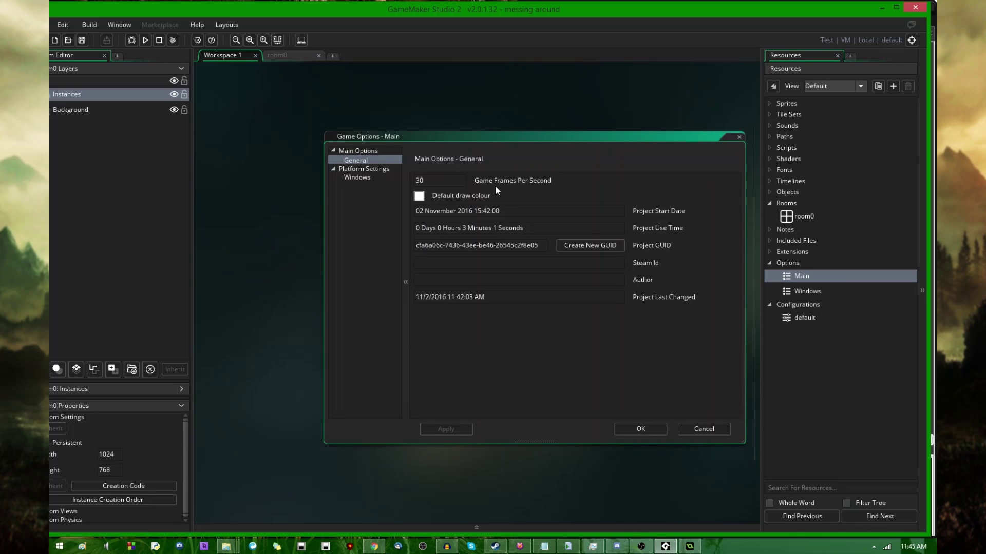
{"action": "left_click", "coordinate": [449, 180]}
{"action": "double_click", "coordinate": [441, 184]}
{"action": "left_click", "coordinate": [640, 429]}
- Open room0 and examine its grid in the room editor by zooming and panning across the canvas
{"action": "double_click", "coordinate": [797, 217]}
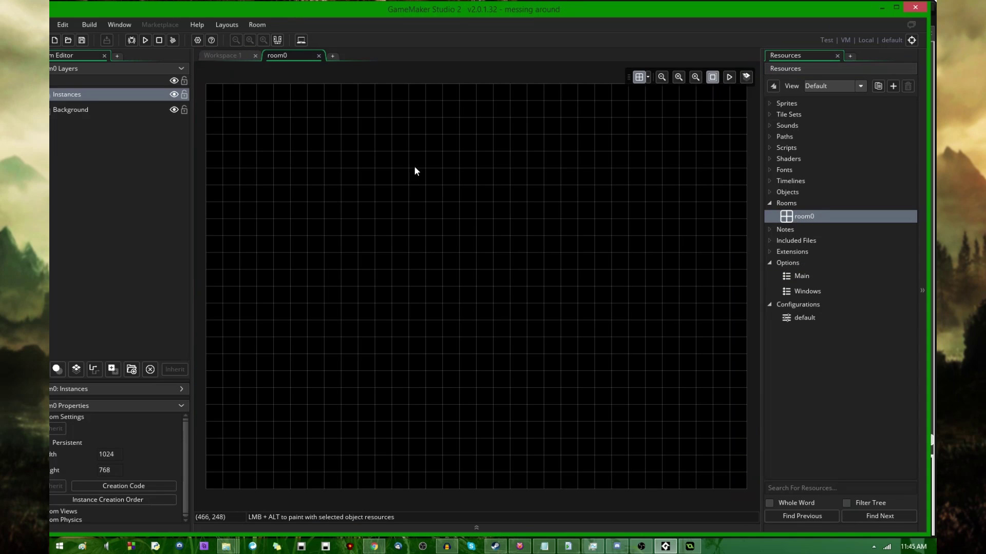
{"action": "scroll", "coordinate": [382, 285], "scroll_direction": "down", "scroll_amount": 8}
{"action": "scroll", "coordinate": [427, 289], "scroll_direction": "up", "scroll_amount": 11}
{"action": "scroll", "coordinate": [427, 289], "scroll_direction": "right", "scroll_amount": 5, "text": "shift"}
{"action": "scroll", "coordinate": [648, 191], "scroll_direction": "left", "scroll_amount": 5, "text": "shift"}
{"action": "scroll", "coordinate": [595, 139], "scroll_direction": "down", "scroll_amount": 10}
{"action": "scroll", "coordinate": [547, 216], "scroll_direction": "up", "scroll_amount": 5}
{"action": "scroll", "coordinate": [540, 232], "scroll_direction": "down", "scroll_amount": 6, "text": "ctrl"}
{"action": "scroll", "coordinate": [532, 239], "scroll_direction": "up", "scroll_amount": 3, "text": "ctrl"}
{"action": "scroll", "coordinate": [528, 238], "scroll_direction": "right", "scroll_amount": 3, "text": "shift"}
{"action": "scroll", "coordinate": [528, 238], "scroll_direction": "left", "scroll_amount": 5, "text": "shift"}
{"action": "scroll", "coordinate": [526, 240], "scroll_direction": "right", "scroll_amount": 3, "text": "shift"}
{"action": "scroll", "coordinate": [418, 286], "scroll_direction": "up", "scroll_amount": 2, "text": "ctrl"}
{"action": "scroll", "coordinate": [449, 284], "scroll_direction": "down", "scroll_amount": 2, "text": "ctrl"}
{"action": "scroll", "coordinate": [597, 211], "scroll_direction": "left", "scroll_amount": 5, "text": "shift"}
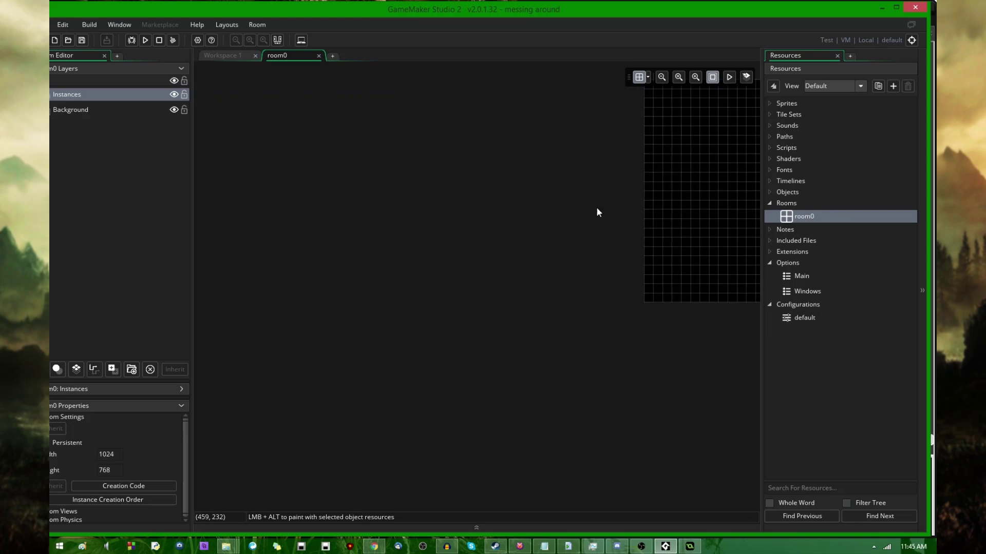
{"action": "scroll", "coordinate": [544, 209], "scroll_direction": "right", "scroll_amount": 5, "text": "shift"}
{"action": "scroll", "coordinate": [493, 211], "scroll_direction": "up", "scroll_amount": 2}
{"action": "scroll", "coordinate": [454, 221], "scroll_direction": "left", "scroll_amount": 1, "text": "shift"}
{"action": "scroll", "coordinate": [477, 241], "scroll_direction": "up", "scroll_amount": 2}
{"action": "scroll", "coordinate": [462, 257], "scroll_direction": "right", "scroll_amount": 1, "text": "shift"}
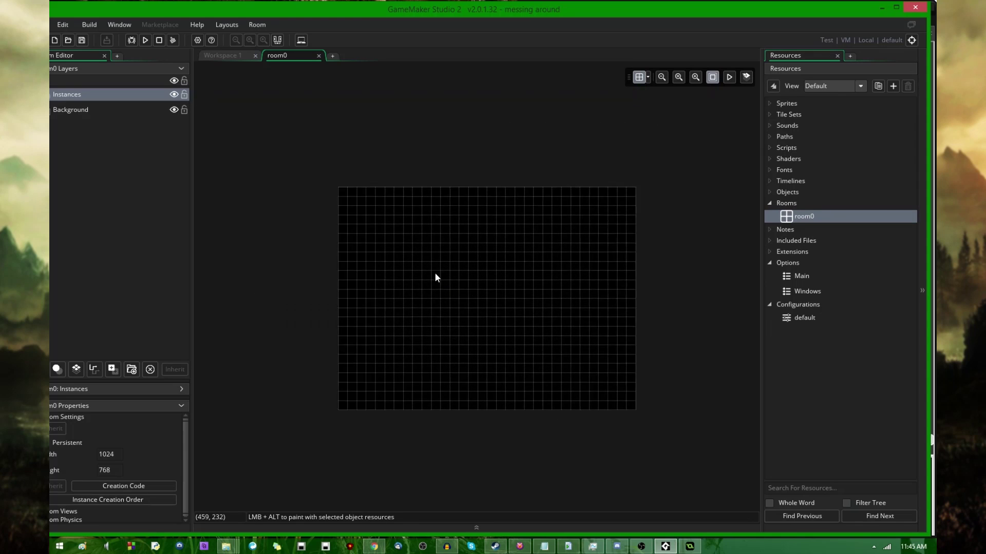
{"action": "scroll", "coordinate": [434, 257], "scroll_direction": "right", "scroll_amount": 4, "text": "shift"}
{"action": "scroll", "coordinate": [429, 235], "scroll_direction": "down", "scroll_amount": 2}
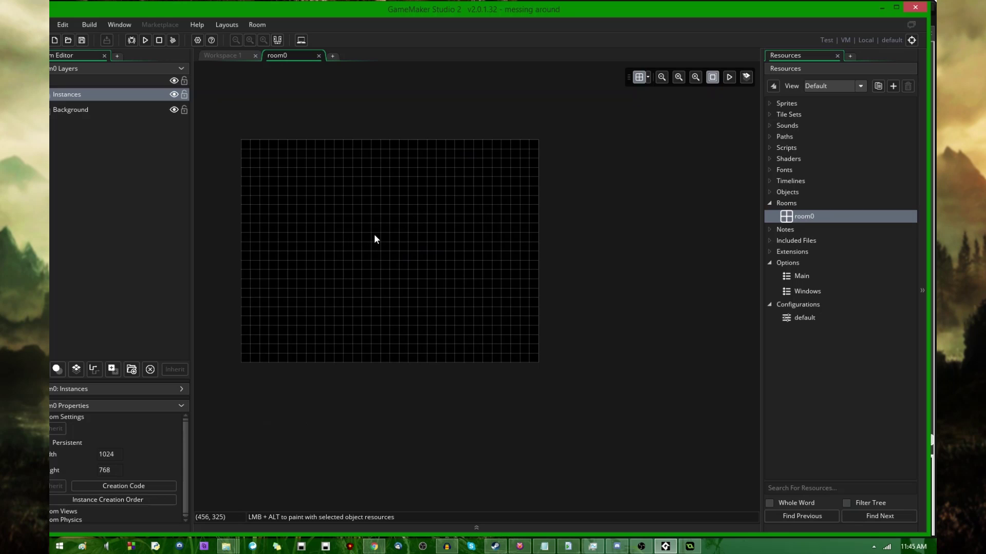
{"action": "scroll", "coordinate": [376, 231], "scroll_direction": "left", "scroll_amount": 2, "text": "shift"}
{"action": "scroll", "coordinate": [379, 223], "scroll_direction": "up", "scroll_amount": 1}
{"action": "scroll", "coordinate": [400, 213], "scroll_direction": "left", "scroll_amount": 3, "text": "shift"}
{"action": "scroll", "coordinate": [411, 209], "scroll_direction": "down", "scroll_amount": 1}
{"action": "scroll", "coordinate": [411, 204], "scroll_direction": "up", "scroll_amount": 1, "text": "ctrl"}
{"action": "middle_click_drag", "start_coordinate": [529, 227], "coordinate": [483, 210]}
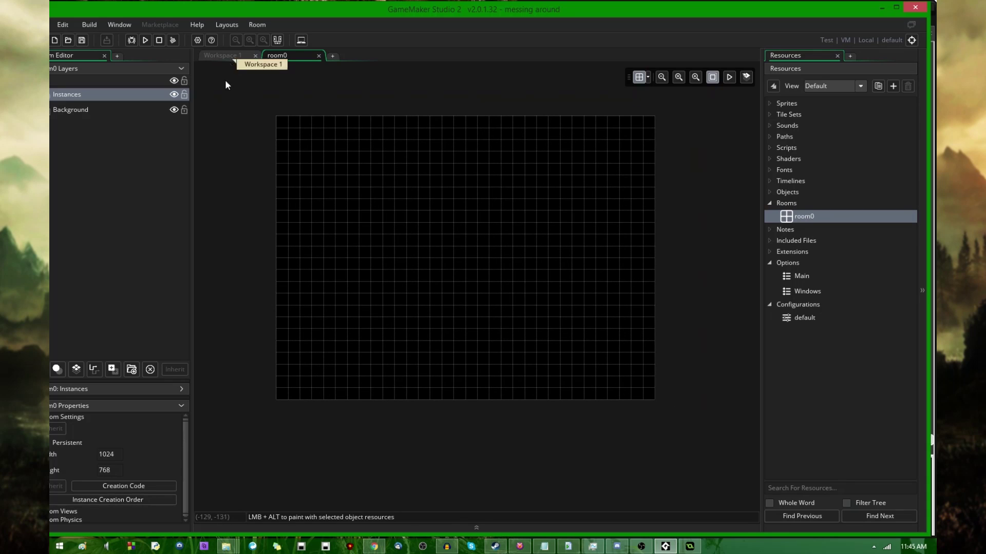
- Select room0's Background layer and reposition the window so the whole Room Editor is in view
{"action": "left_click", "coordinate": [85, 108]}
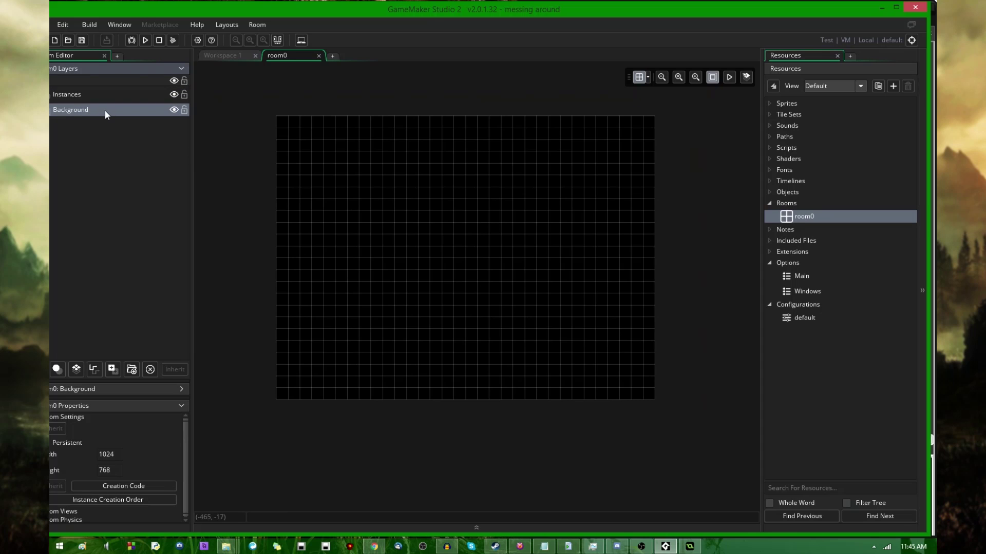
{"action": "left_click_drag", "start_coordinate": [277, 15], "coordinate": [312, 13]}
{"action": "mouse_move", "coordinate": [936, 111]}
{"action": "left_mouse_down"}
{"action": "mouse_move", "coordinate": [893, 111]}
{"action": "mouse_move", "coordinate": [934, 111]}
{"action": "left_mouse_up"}
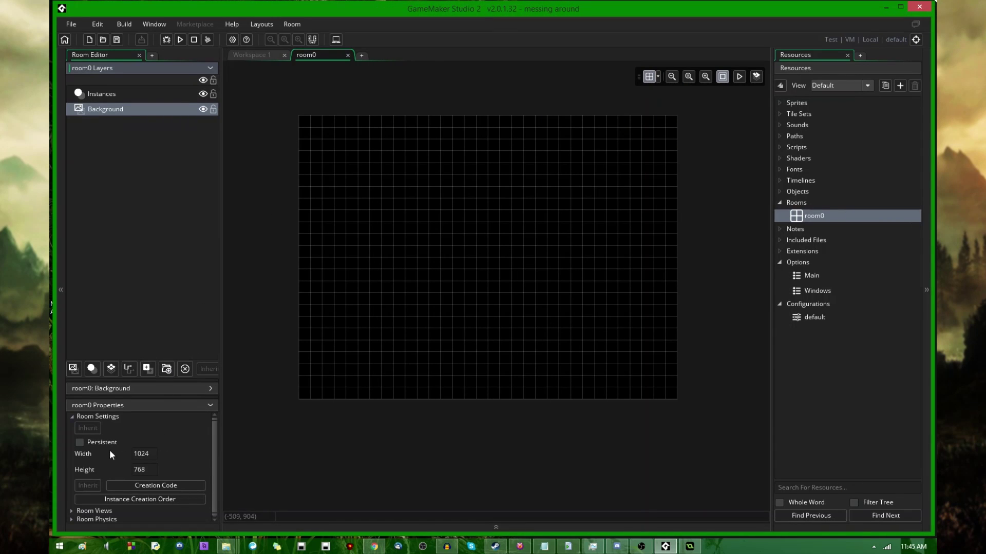
- Expand Room Views in the room0 properties and look through the room settings
{"action": "left_click", "coordinate": [214, 442]}
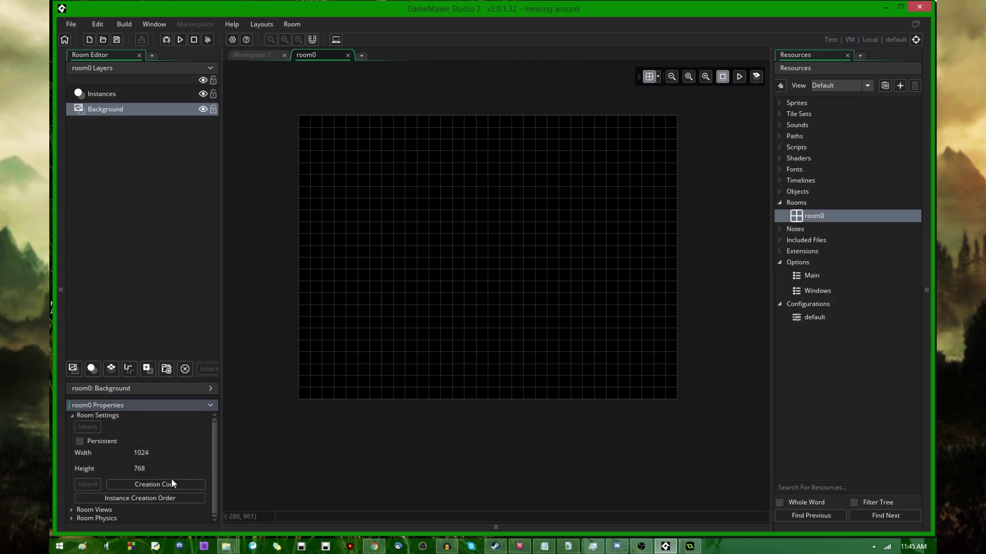
{"action": "left_click", "coordinate": [71, 510]}
{"action": "scroll", "coordinate": [119, 451], "scroll_direction": "down", "scroll_amount": 4}
{"action": "scroll", "coordinate": [163, 447], "scroll_direction": "up", "scroll_amount": 2}
{"action": "scroll", "coordinate": [165, 448], "scroll_direction": "up", "scroll_amount": 3}
{"action": "left_click_drag", "start_coordinate": [215, 442], "coordinate": [211, 421]}
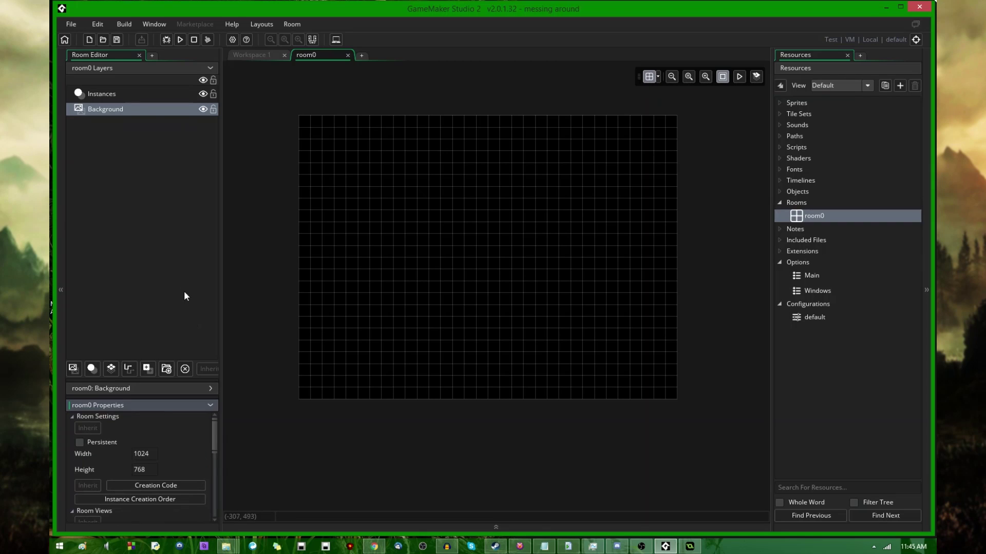
- Switch to GameMaker: Studio, close its Global Game Settings with OK and open the Main room's properties
{"action": "left_click", "coordinate": [690, 546]}
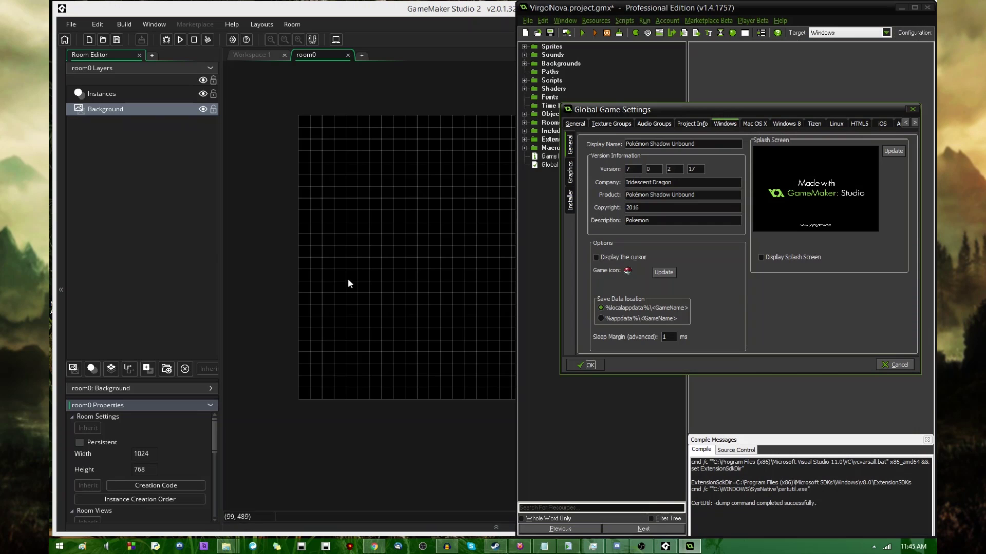
{"action": "left_click", "coordinate": [584, 365]}
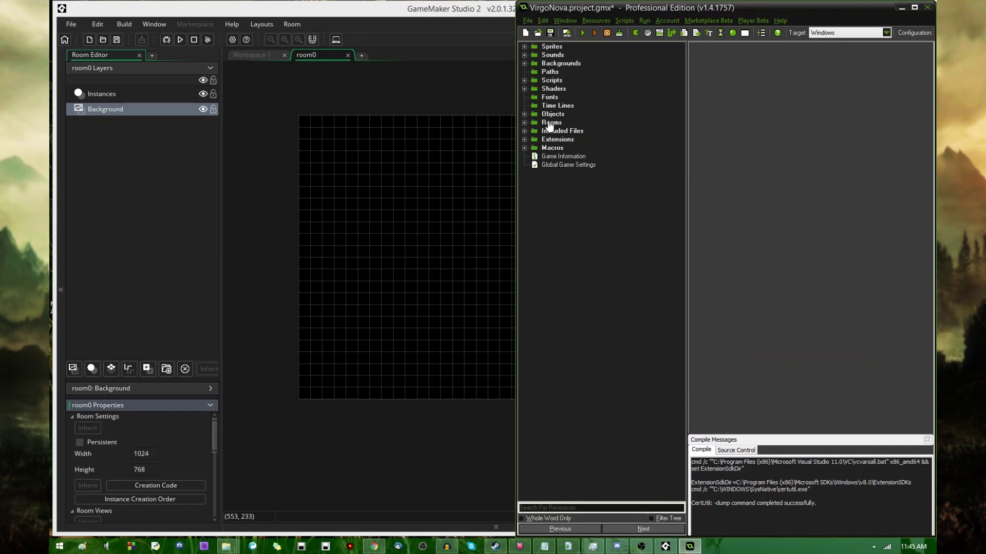
{"action": "double_click", "coordinate": [552, 114]}
{"action": "double_click", "coordinate": [564, 233]}
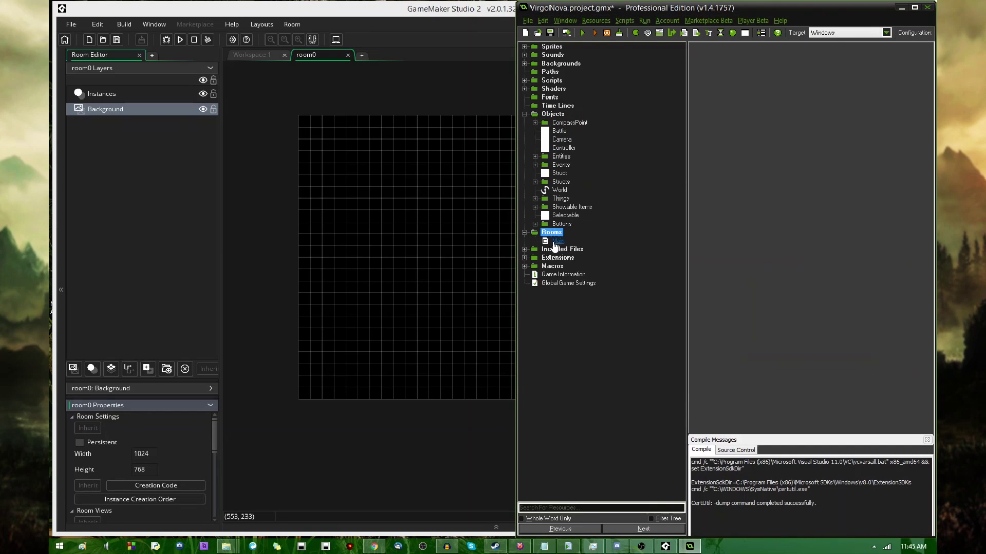
{"action": "double_click", "coordinate": [565, 241]}
- Examine the Main room's settings, close its properties and return to GameMaker Studio 2
{"action": "left_click_drag", "start_coordinate": [508, 56], "coordinate": [688, 109]}
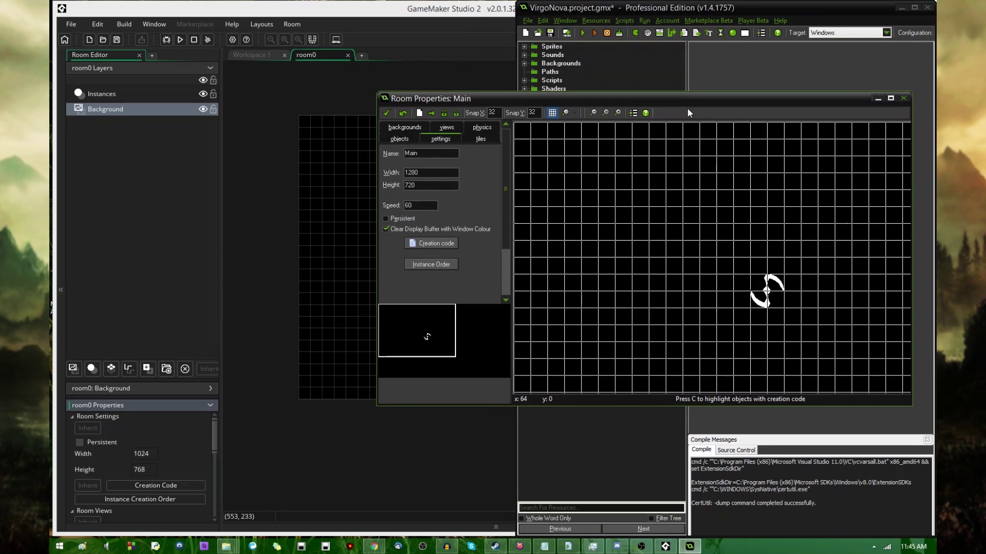
{"action": "left_click", "coordinate": [386, 113]}
{"action": "left_click", "coordinate": [426, 25]}
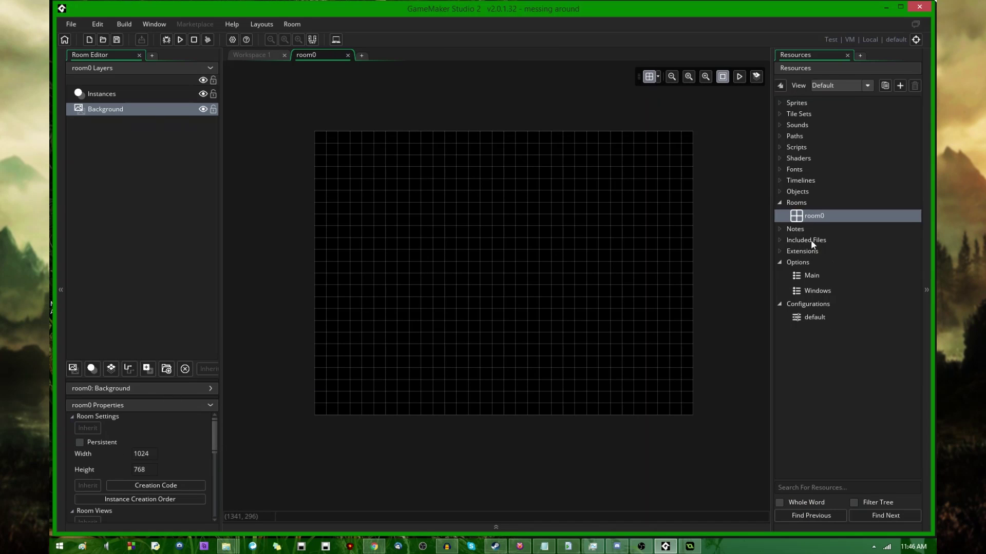
- Review the Game Frames Per Second setting in the main game options and close them with OK
{"action": "double_click", "coordinate": [809, 275]}
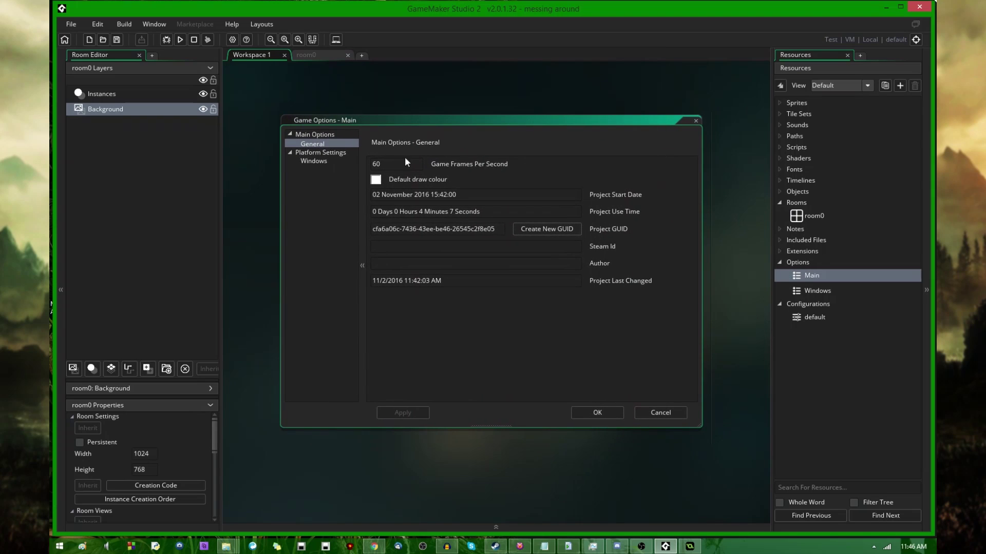
{"action": "left_click", "coordinate": [397, 168]}
{"action": "left_click", "coordinate": [580, 408]}
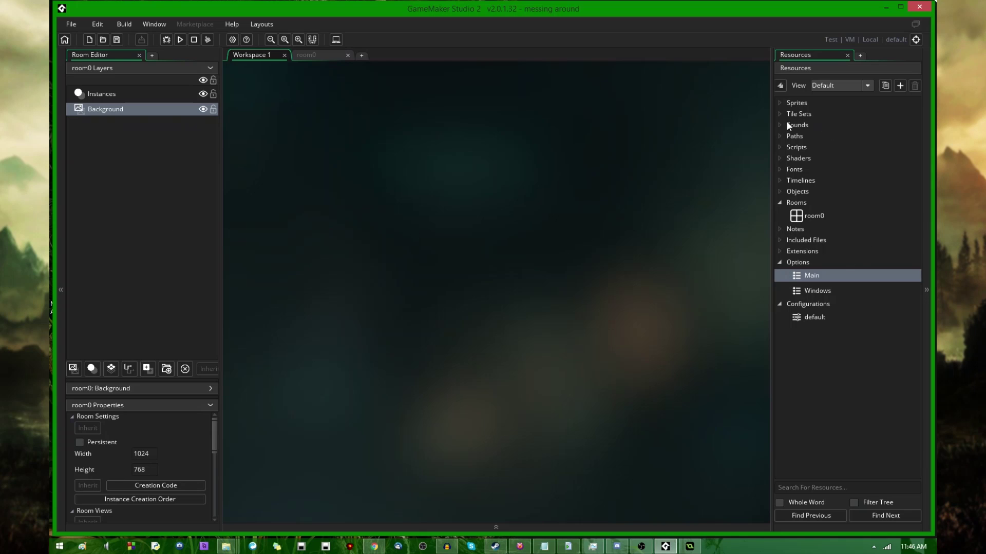
- Create a new object named Player and arrange its editor and Events windows in the workspace
{"action": "left_click", "coordinate": [784, 193]}
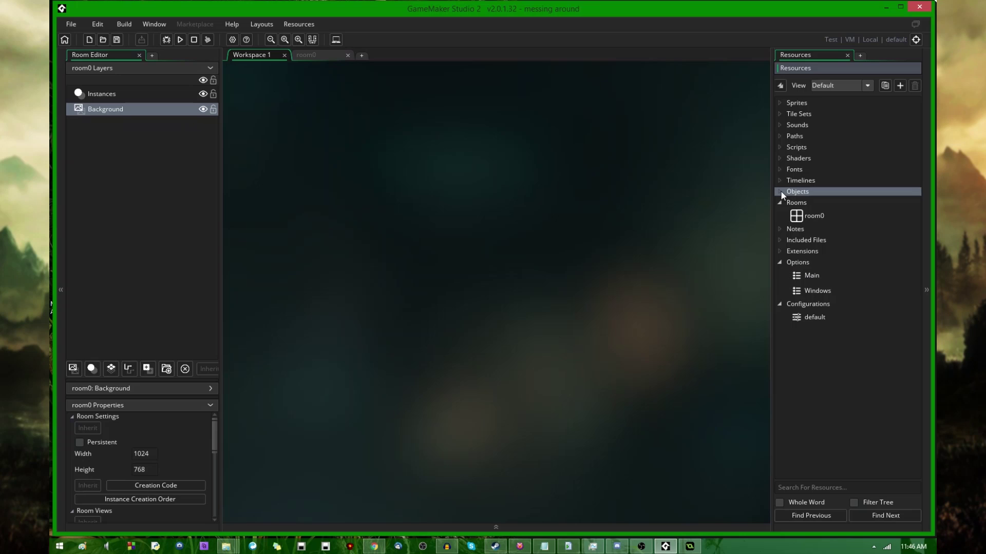
{"action": "right_click", "coordinate": [785, 191]}
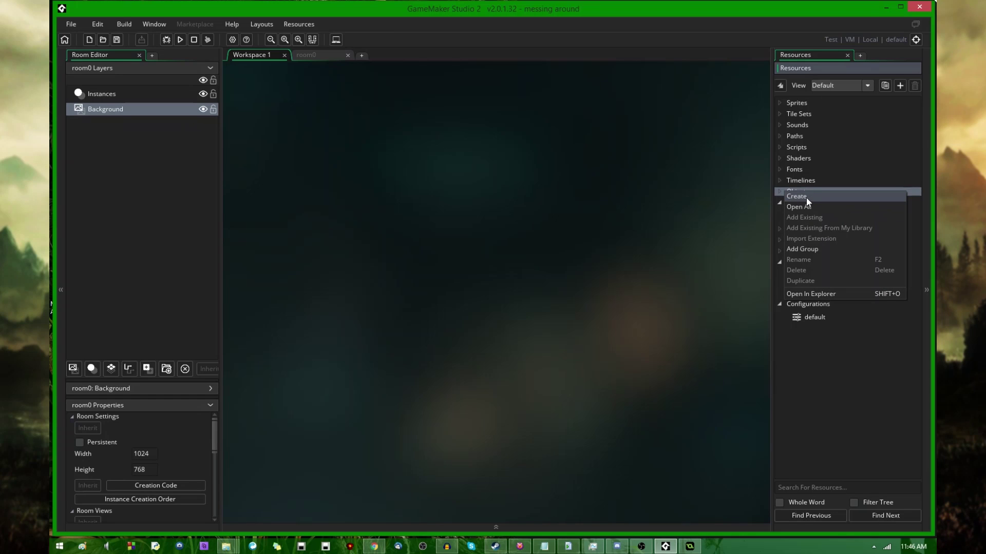
{"action": "left_click", "coordinate": [809, 198]}
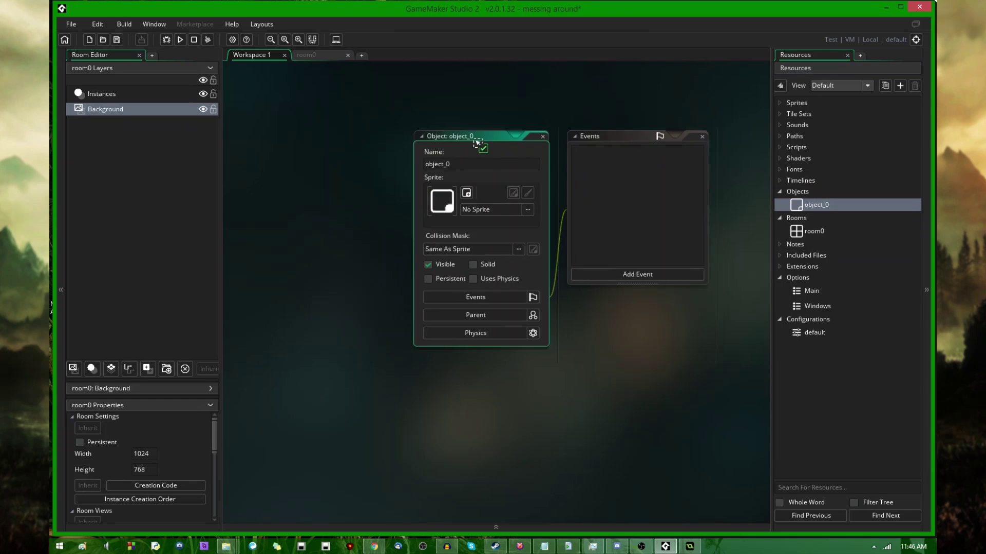
{"action": "left_click_drag", "start_coordinate": [435, 124], "coordinate": [433, 186]}
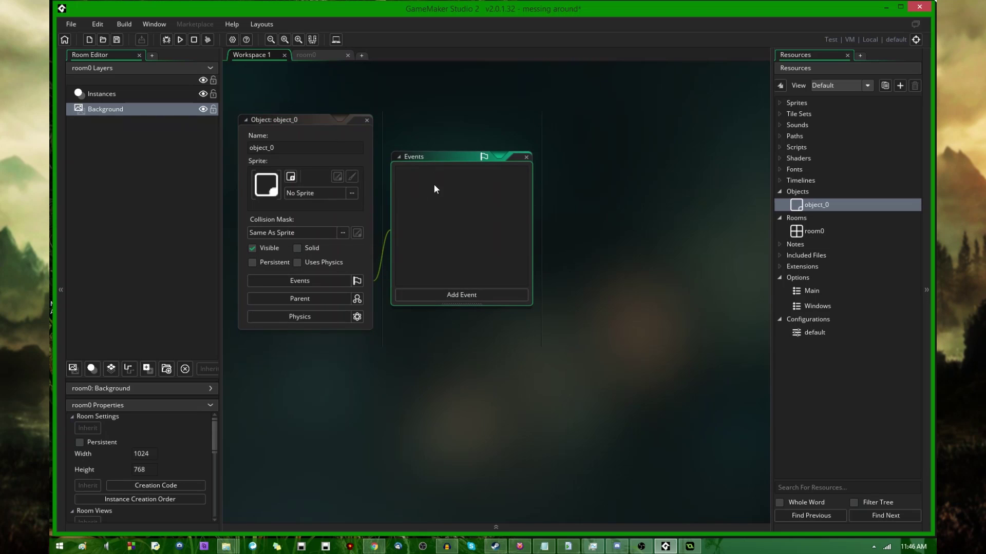
{"action": "left_click", "coordinate": [279, 148]}
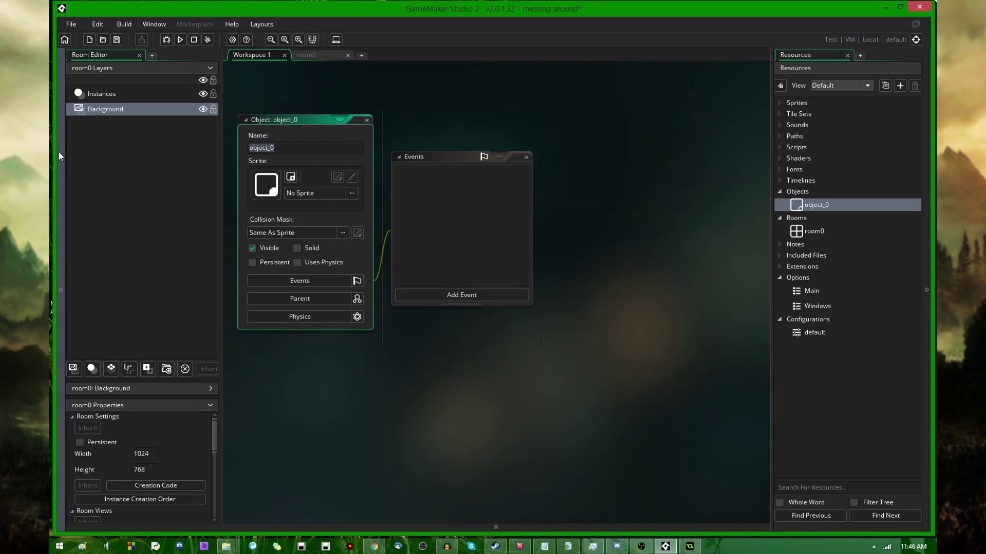
{"action": "type", "text": "Player"}
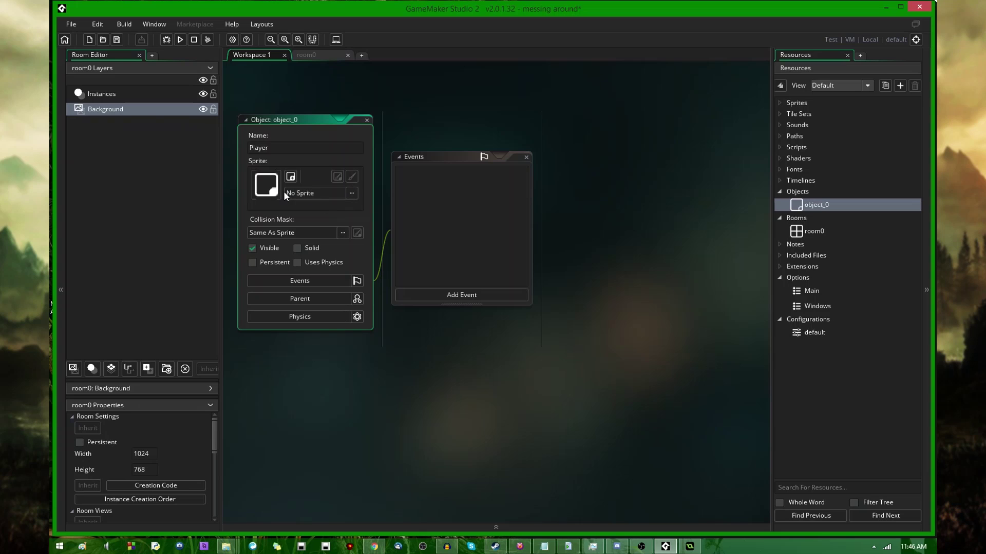
- Create a new sprite resource and name it spr_player
{"action": "left_click", "coordinate": [779, 103]}
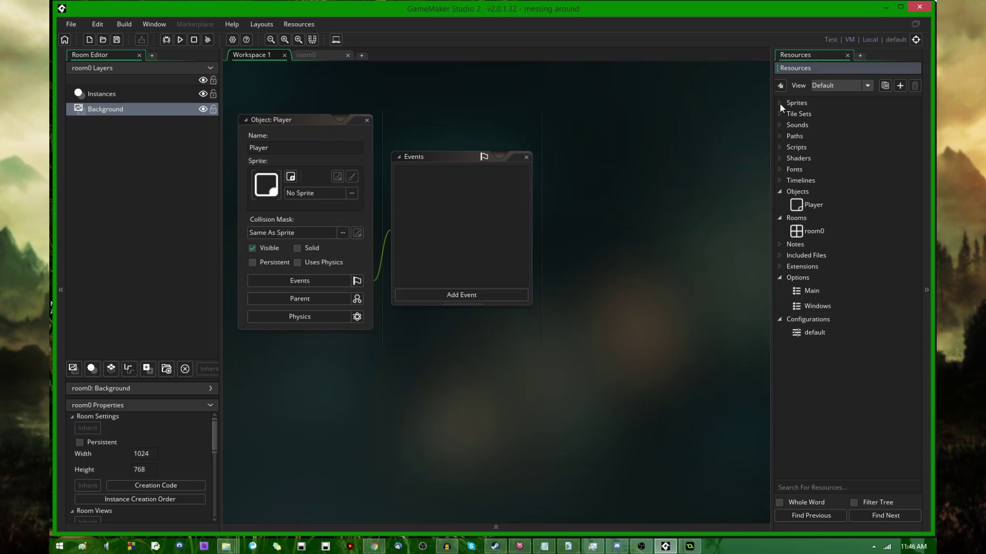
{"action": "right_click", "coordinate": [783, 105]}
{"action": "left_click", "coordinate": [803, 114]}
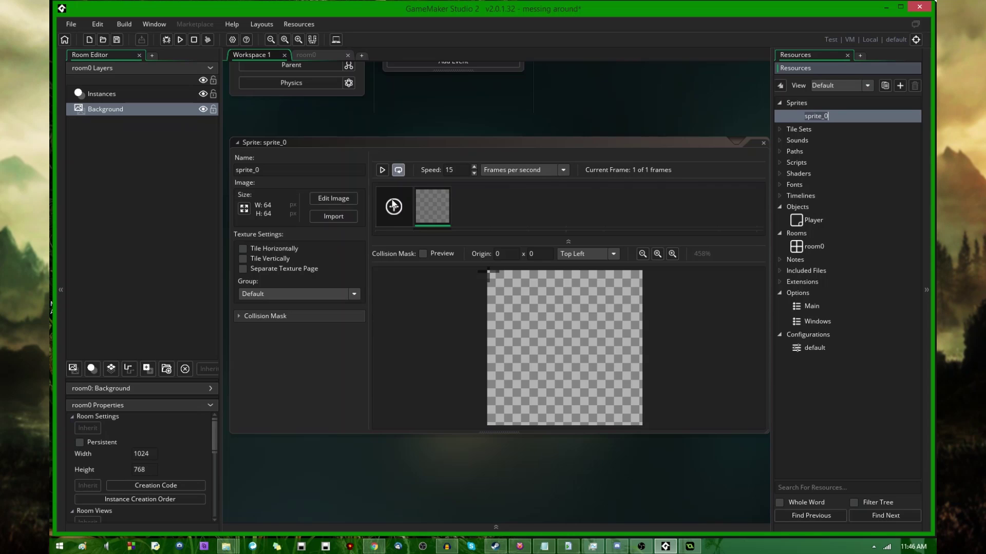
{"action": "left_click", "coordinate": [260, 195]}
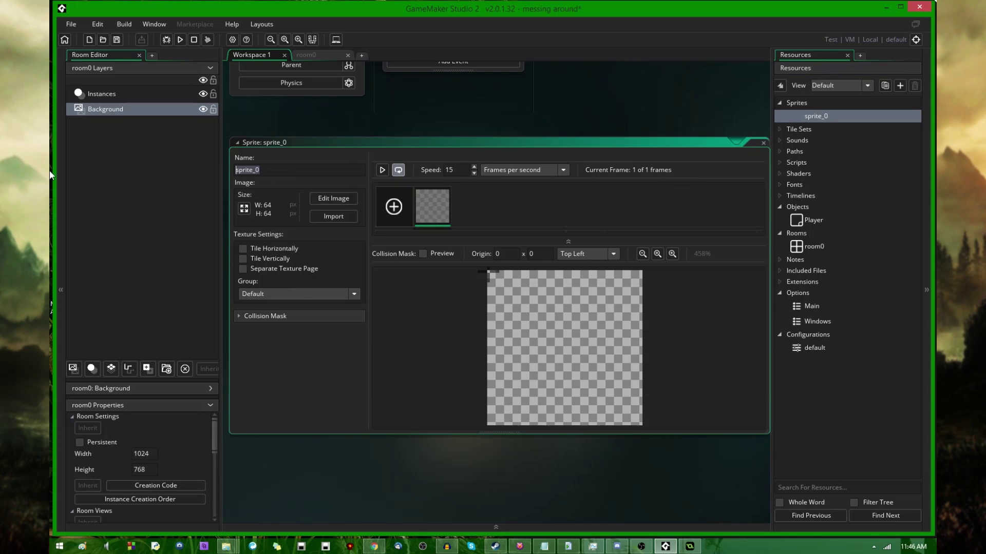
{"action": "type", "text": "spr_player"}
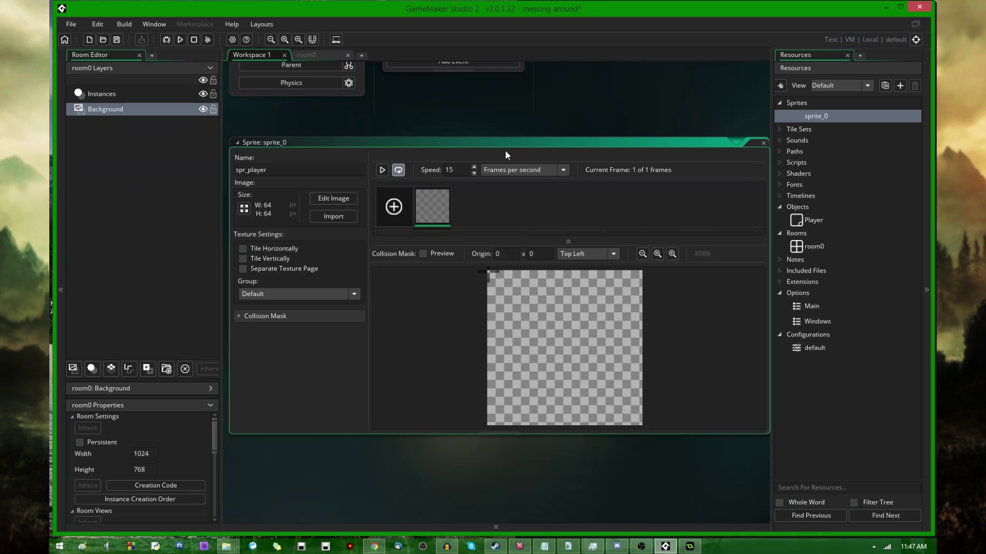
- Open the spr_player image for editing and draw a rough closed circle outline in yellow with the pencil
{"action": "left_click", "coordinate": [331, 198]}
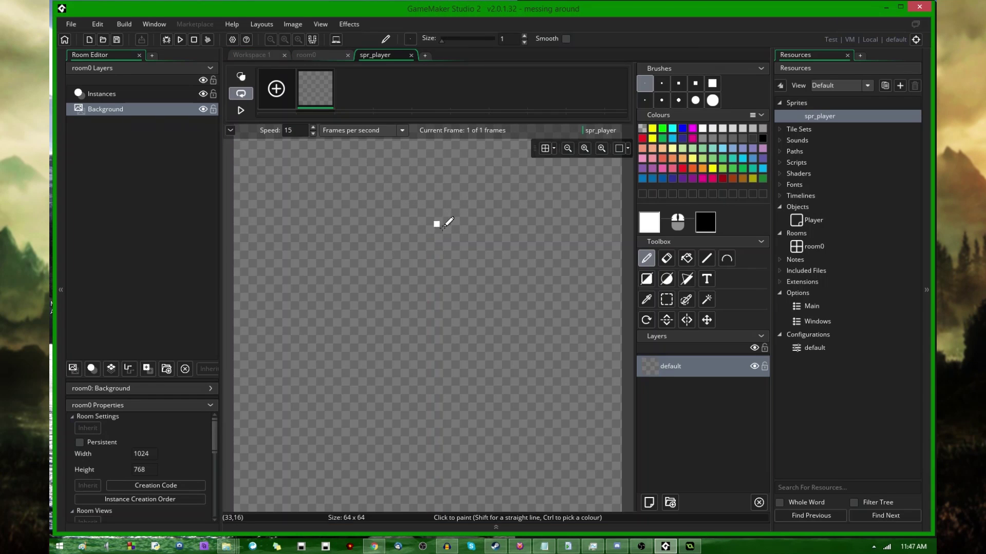
{"action": "scroll", "coordinate": [477, 231], "scroll_direction": "down", "scroll_amount": 2}
{"action": "scroll", "coordinate": [476, 231], "scroll_direction": "up", "scroll_amount": 1}
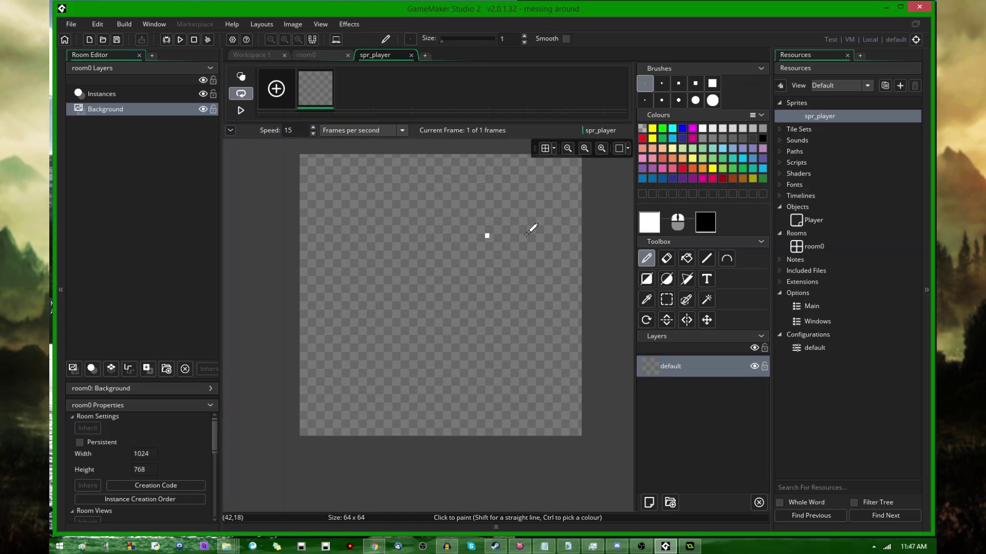
{"action": "left_click", "coordinate": [651, 128]}
{"action": "mouse_move", "coordinate": [537, 200]}
{"action": "left_mouse_down"}
{"action": "mouse_move", "coordinate": [330, 281]}
{"action": "mouse_move", "coordinate": [491, 394]}
{"action": "left_mouse_up"}
{"action": "left_click_drag", "start_coordinate": [538, 201], "coordinate": [536, 219]}
{"action": "left_click", "coordinate": [544, 253]}
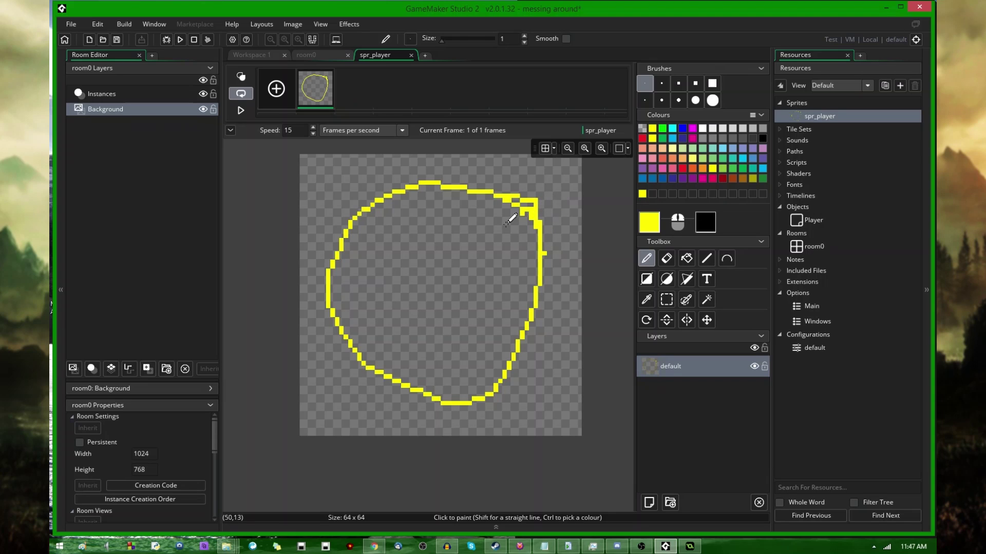
{"action": "mouse_move", "coordinate": [544, 250]}
{"action": "left_mouse_down"}
{"action": "mouse_move", "coordinate": [547, 264]}
{"action": "mouse_move", "coordinate": [546, 254]}
{"action": "left_mouse_up"}
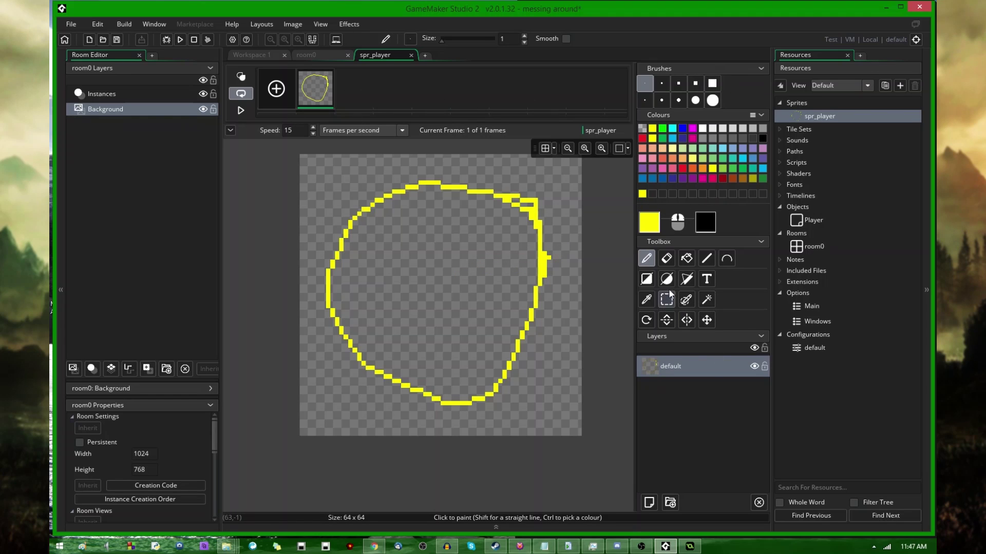
- Fill the inside of the circle with yellow and choose black as the drawing colour
{"action": "left_click", "coordinate": [686, 258]}
{"action": "left_click", "coordinate": [511, 275]}
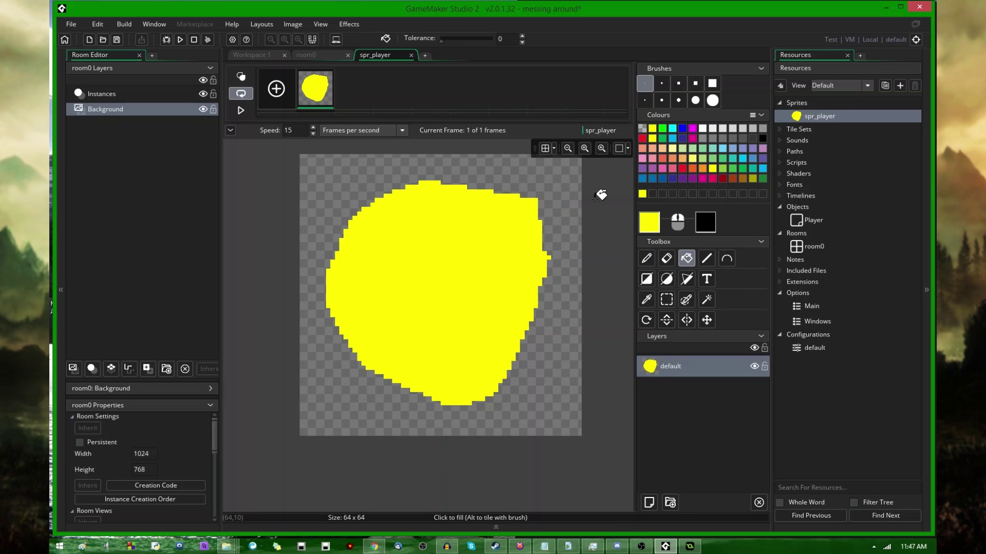
{"action": "left_click", "coordinate": [762, 139]}
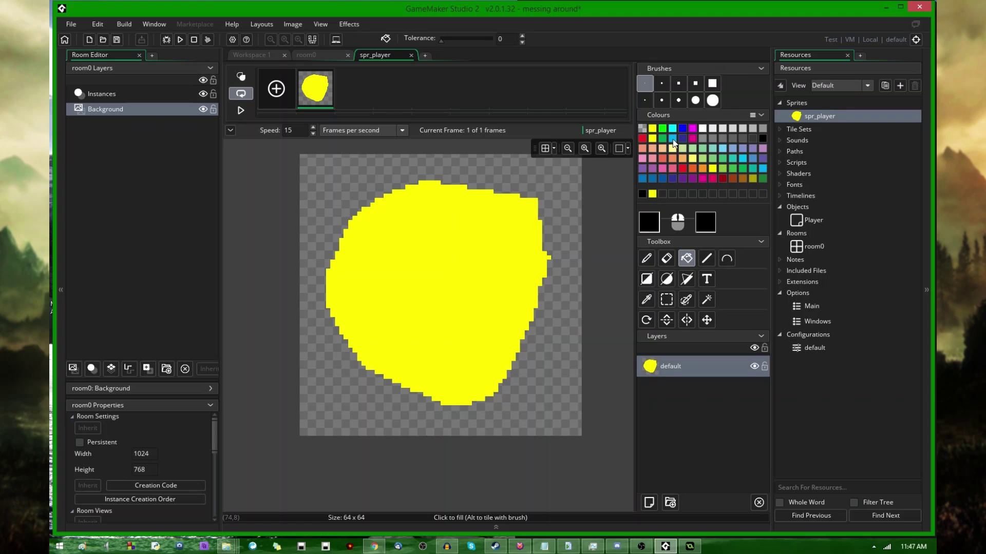
- Draw two black eyes and a closed black mouth outline on the yellow face with the pencil, then close the image editor
{"action": "left_click", "coordinate": [646, 258]}
{"action": "left_click_drag", "start_coordinate": [400, 259], "coordinate": [410, 255]}
{"action": "left_click_drag", "start_coordinate": [465, 267], "coordinate": [473, 274]}
{"action": "mouse_move", "coordinate": [392, 314]}
{"action": "left_mouse_down"}
{"action": "mouse_move", "coordinate": [470, 319]}
{"action": "mouse_move", "coordinate": [376, 313]}
{"action": "left_mouse_up"}
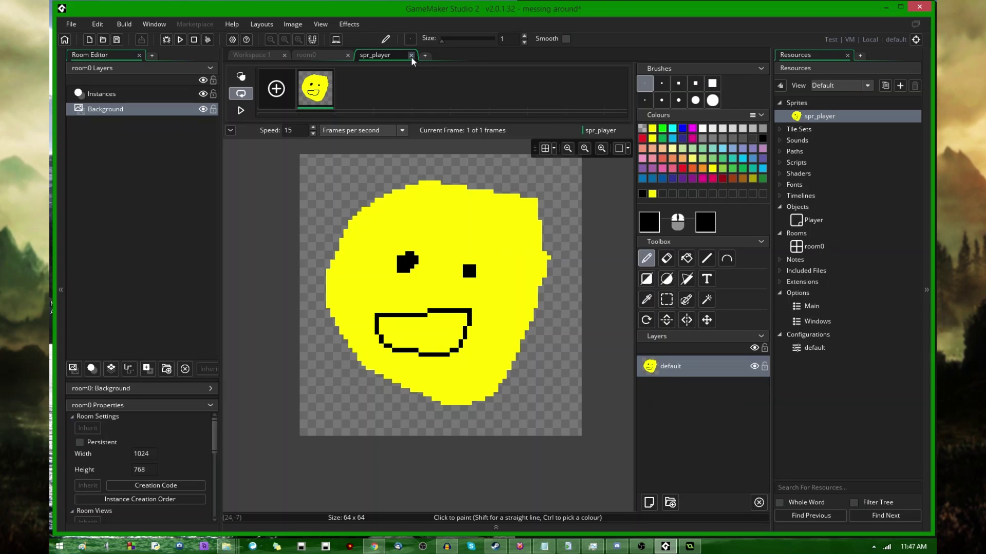
{"action": "left_click", "coordinate": [250, 111]}
{"action": "left_click", "coordinate": [411, 55]}
- Open the spr_player sprite's properties and set its origin to Middle Center
{"action": "left_click", "coordinate": [820, 117]}
{"action": "double_click", "coordinate": [820, 117]}
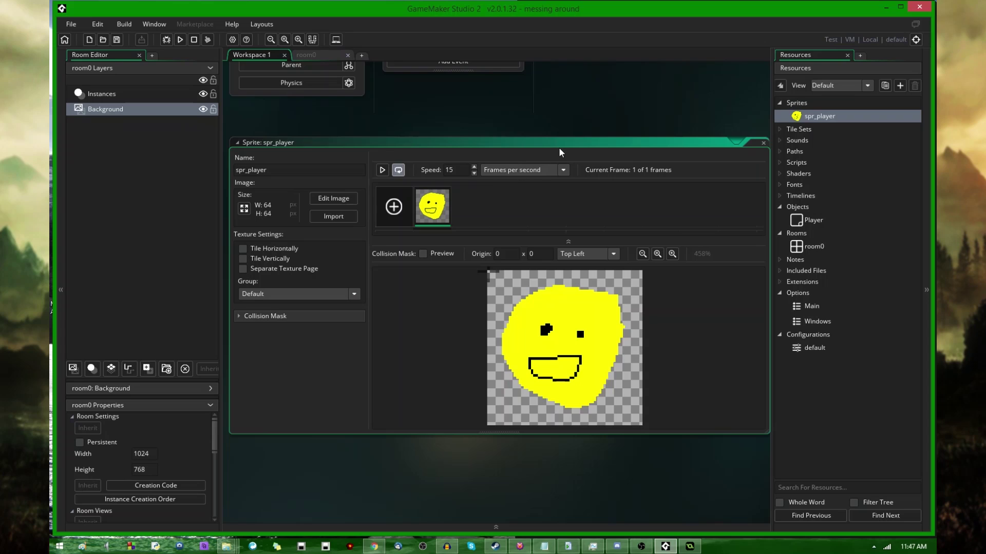
{"action": "left_click_drag", "start_coordinate": [559, 145], "coordinate": [563, 146]}
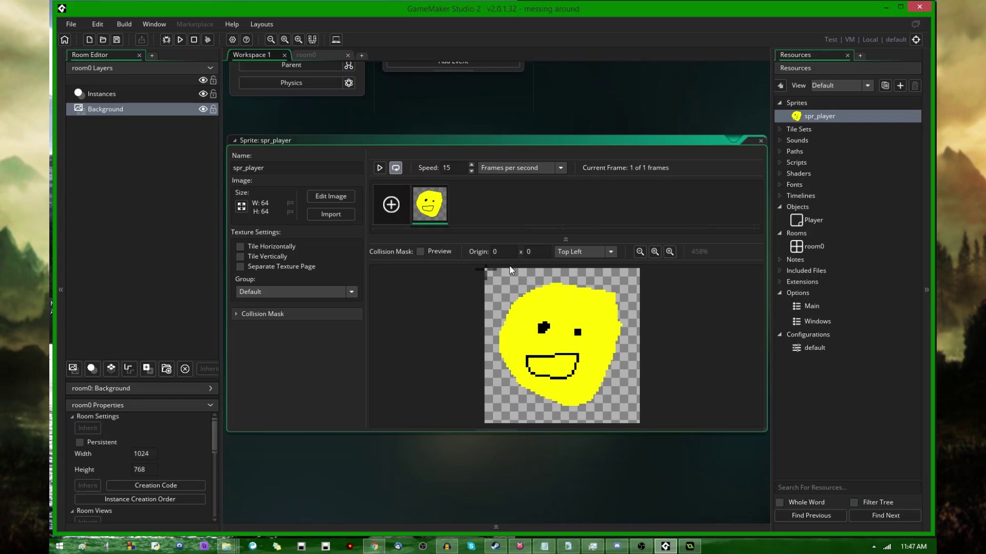
{"action": "left_click_drag", "start_coordinate": [531, 314], "coordinate": [558, 334]}
{"action": "left_click", "coordinate": [609, 252]}
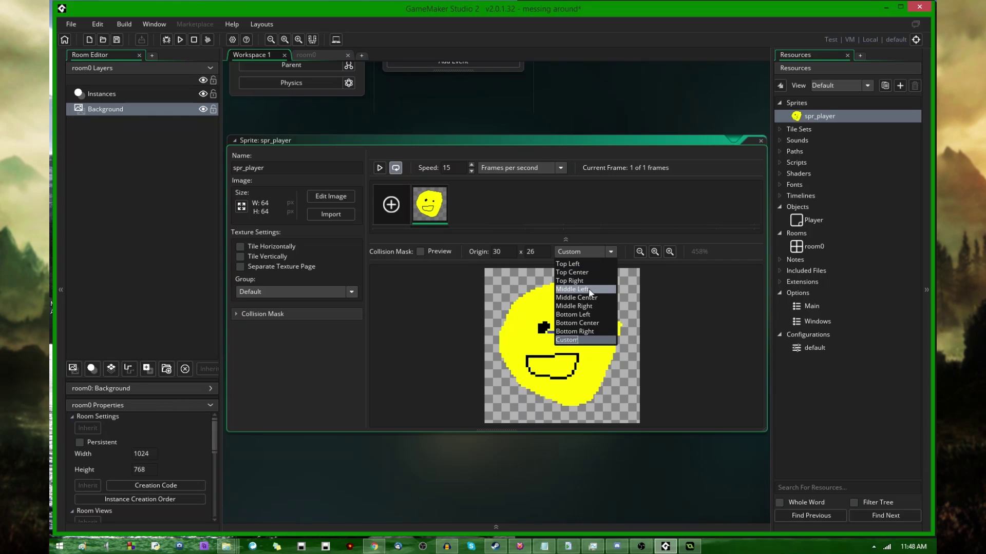
{"action": "left_click", "coordinate": [602, 297]}
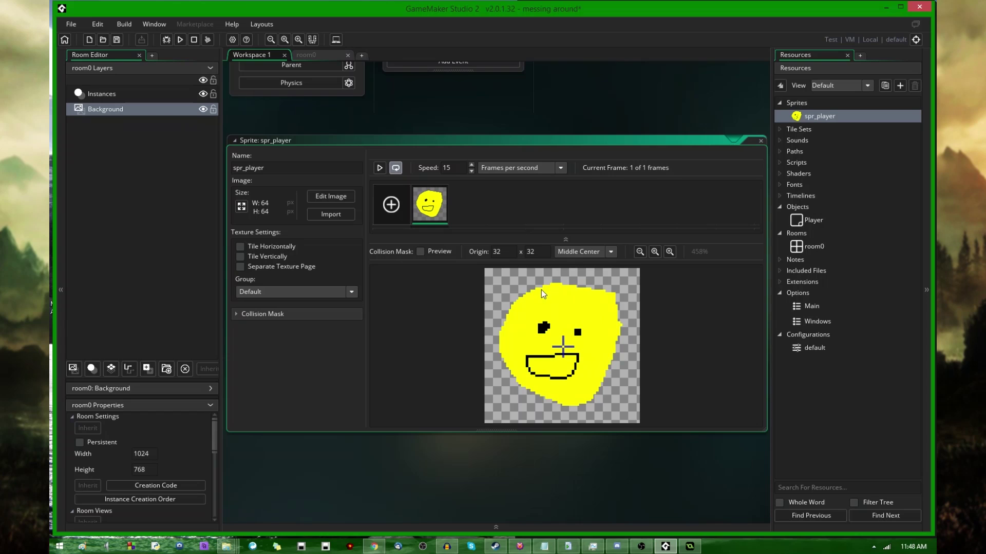
- Look at the unit options for the sprite's playback speed and close the sprite editor
{"action": "left_click", "coordinate": [539, 168]}
{"action": "left_click", "coordinate": [560, 169]}
{"action": "left_click", "coordinate": [760, 140]}
{"action": "left_click", "coordinate": [815, 116]}
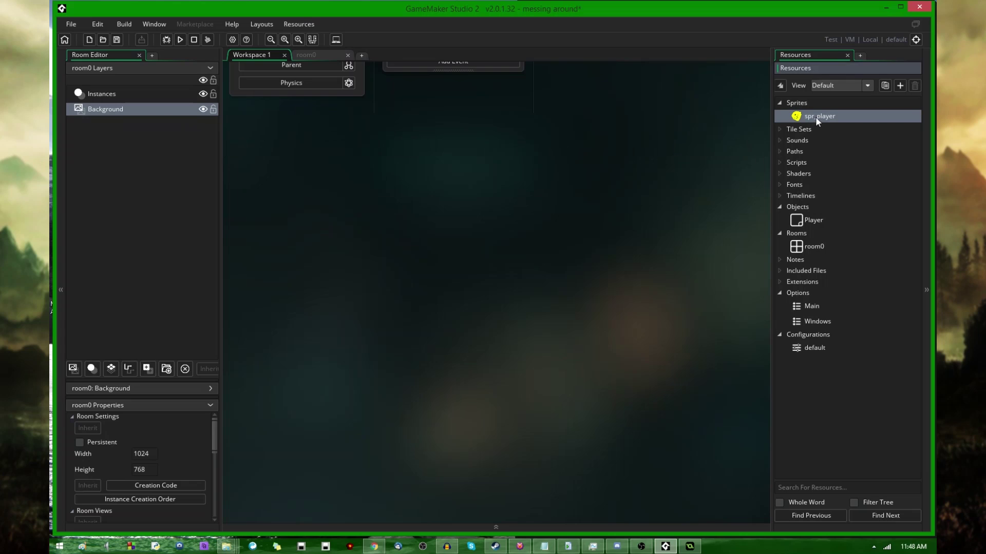
{"action": "double_click", "coordinate": [815, 116]}
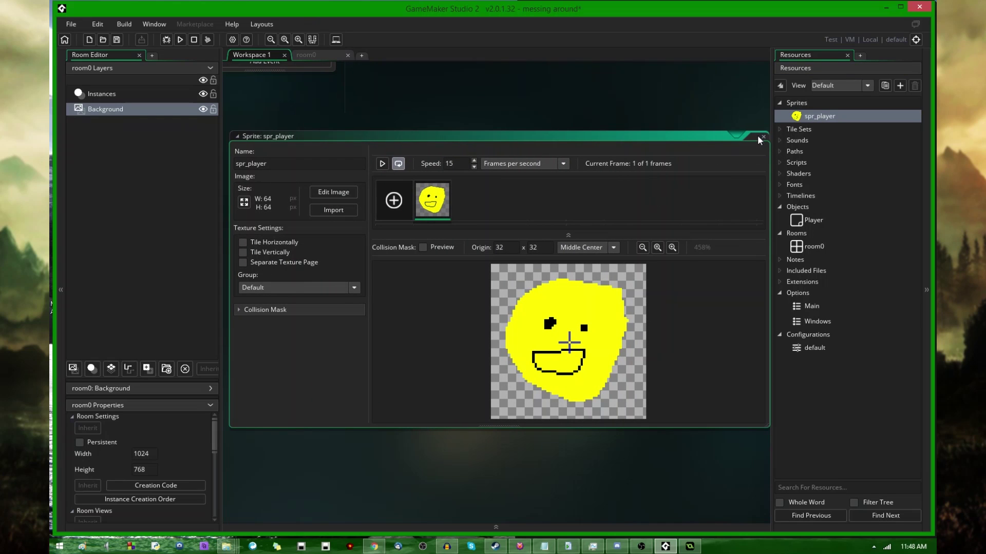
{"action": "left_click", "coordinate": [762, 137]}
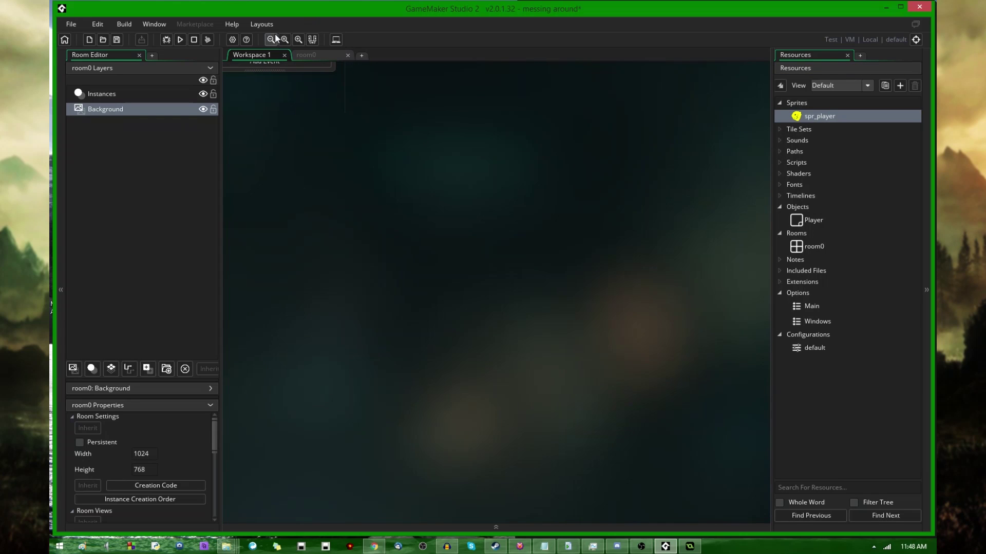
- Return to the Player object's editor in the workspace and assign spr_player as its sprite
{"action": "middle_click_drag", "start_coordinate": [295, 68], "coordinate": [306, 95]}
{"action": "left_click", "coordinate": [306, 95]}
{"action": "left_click", "coordinate": [334, 76]}
{"action": "middle_click_drag", "start_coordinate": [354, 140], "coordinate": [599, 398]}
{"action": "middle_click_drag", "start_coordinate": [483, 130], "coordinate": [627, 115]}
{"action": "left_click_drag", "start_coordinate": [416, 165], "coordinate": [385, 175]}
{"action": "left_click", "coordinate": [433, 239]}
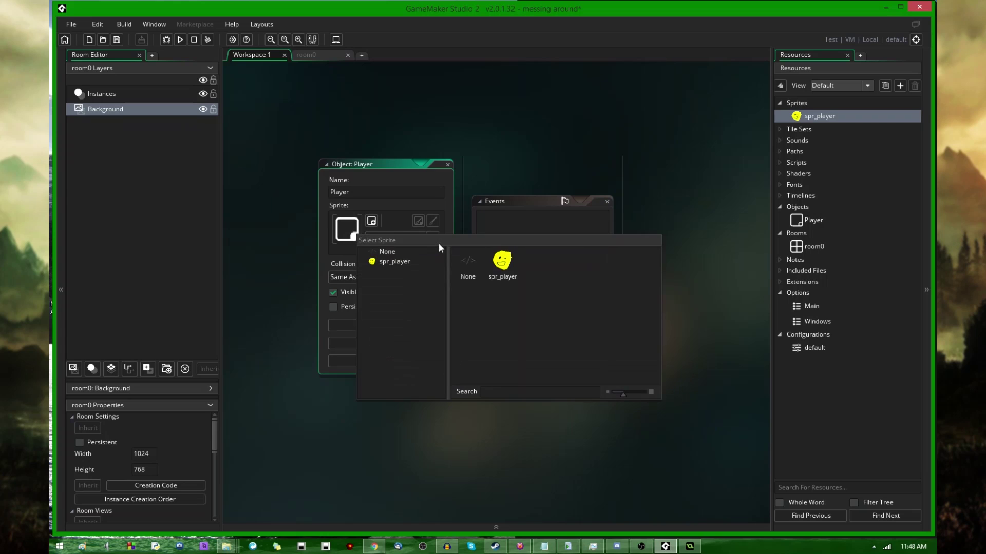
{"action": "left_click", "coordinate": [468, 264]}
{"action": "left_click", "coordinate": [432, 237]}
{"action": "left_click", "coordinate": [546, 271]}
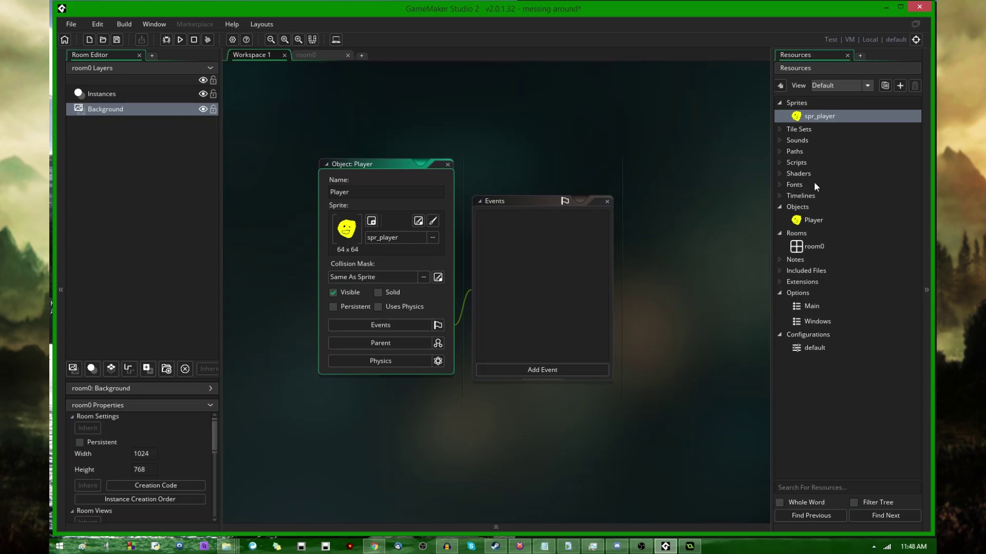
- Open spr_player again and preview its collision mask over the image
{"action": "double_click", "coordinate": [805, 115]}
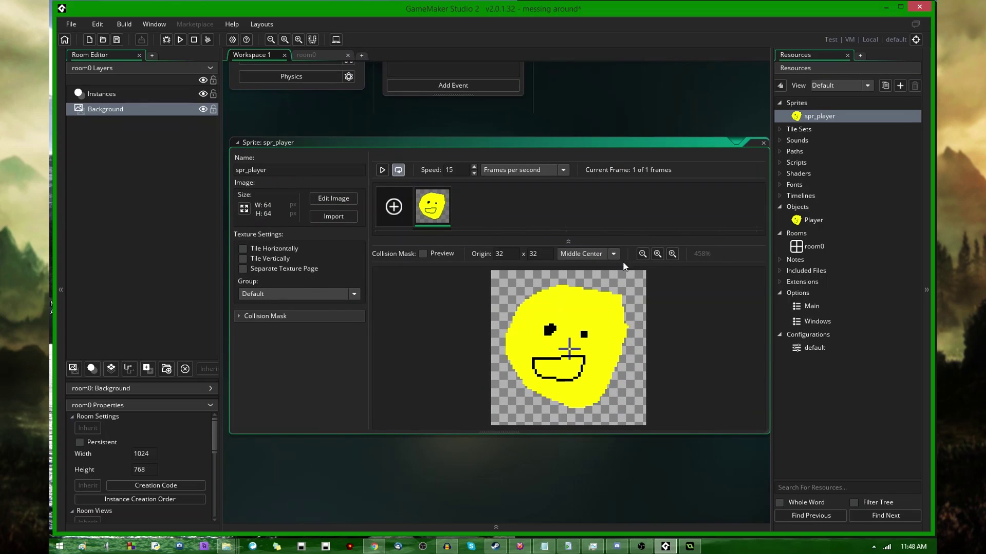
{"action": "left_click", "coordinate": [423, 253]}
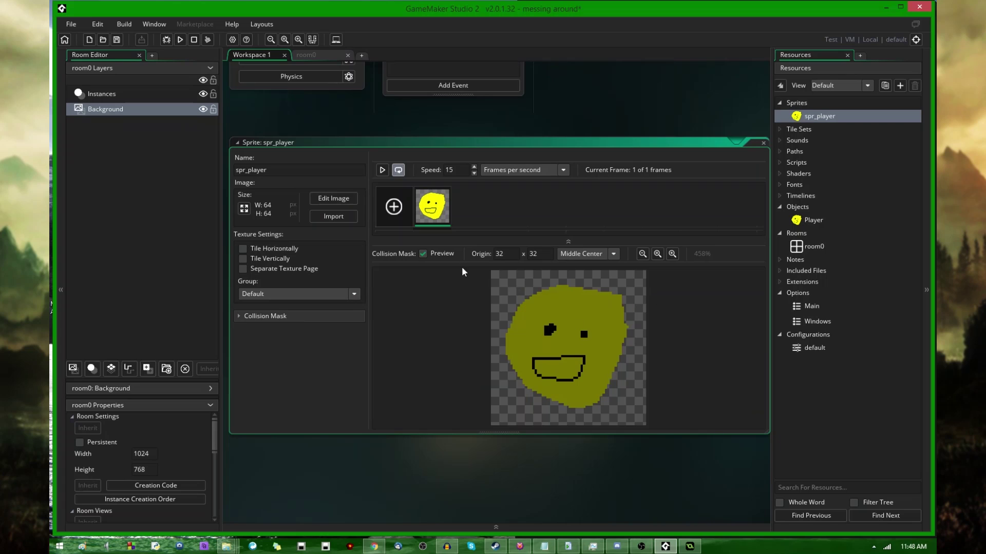
{"action": "left_click", "coordinate": [422, 254]}
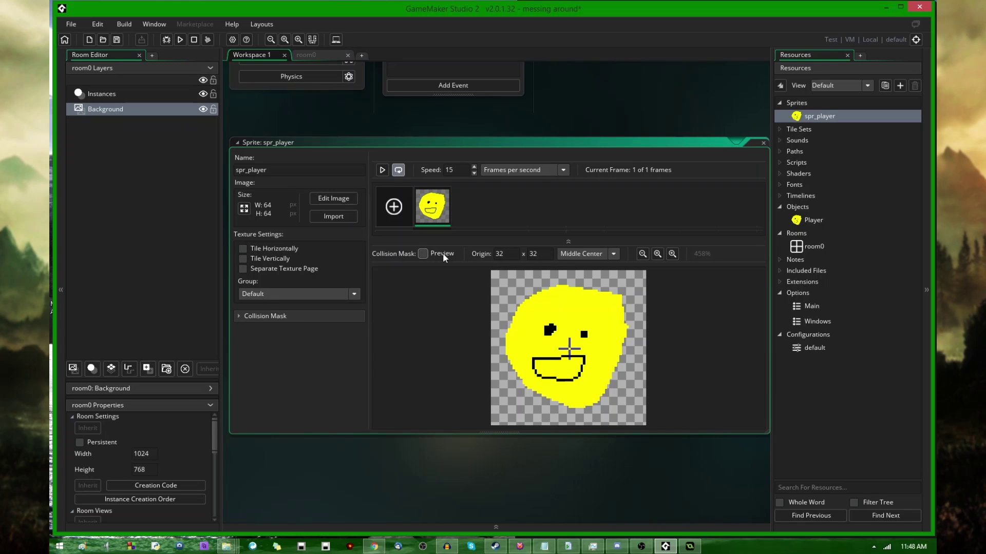
{"action": "left_click", "coordinate": [443, 252]}
{"action": "left_click", "coordinate": [423, 253]}
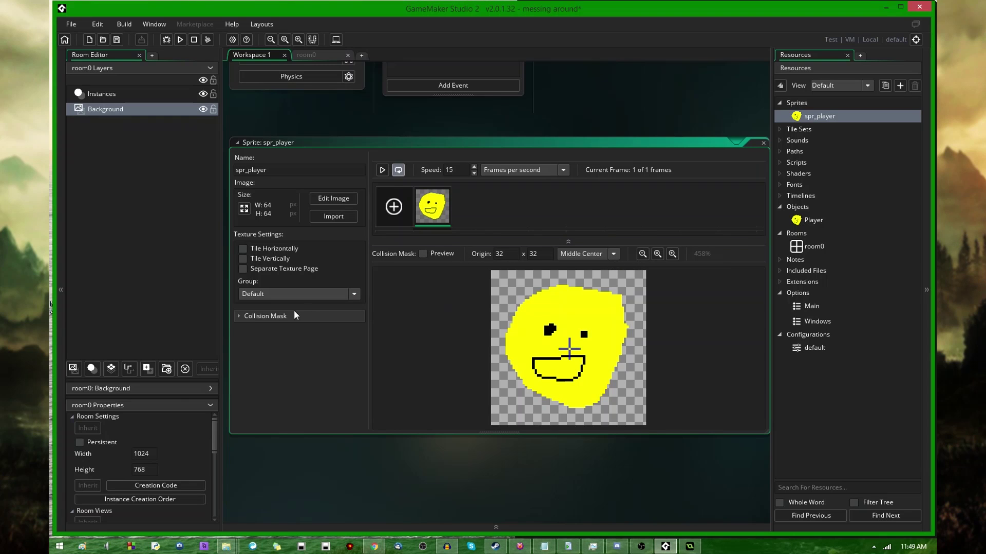
- Expand the sprite's collision mask settings and review the mask types, keeping Rectangle (Fast)
{"action": "left_click", "coordinate": [239, 316]}
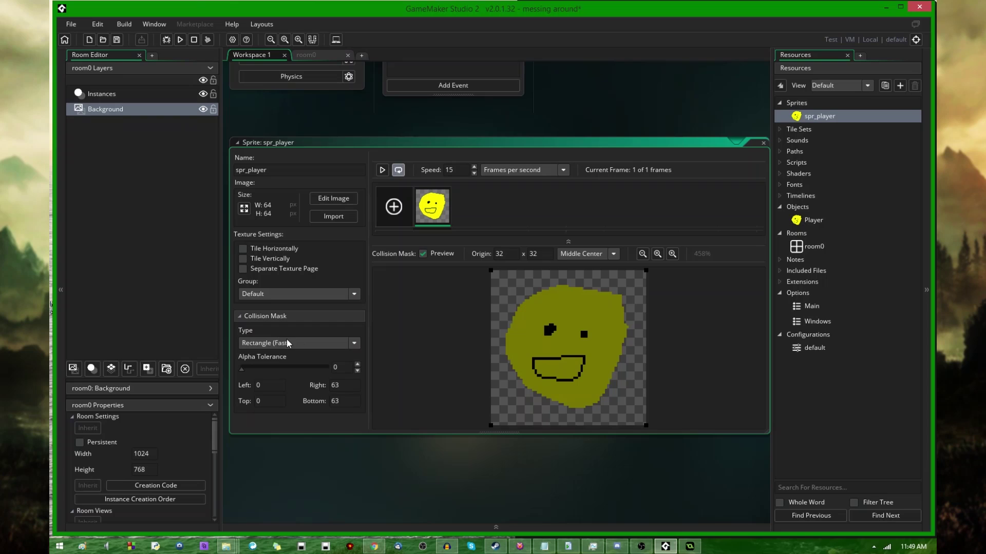
{"action": "left_click", "coordinate": [318, 343]}
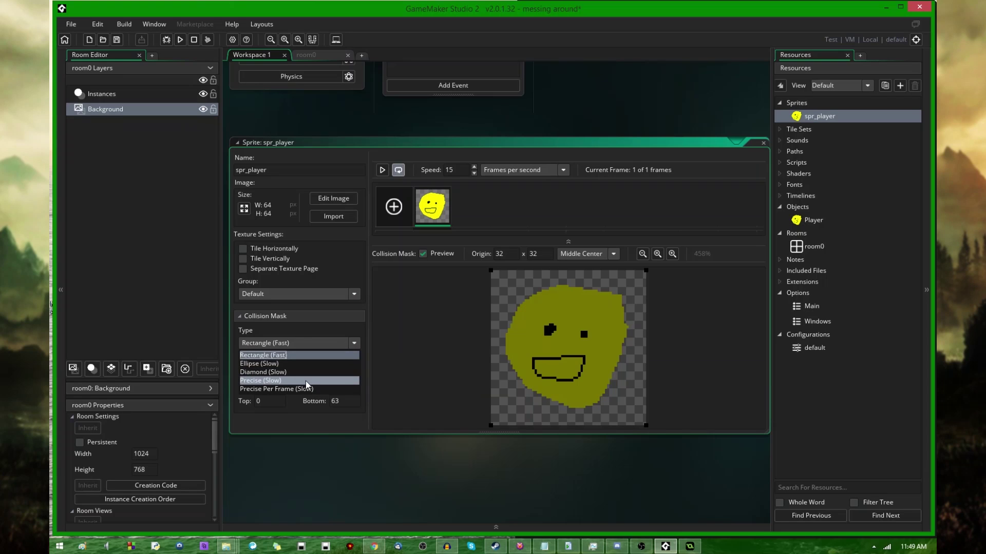
{"action": "left_click", "coordinate": [324, 355]}
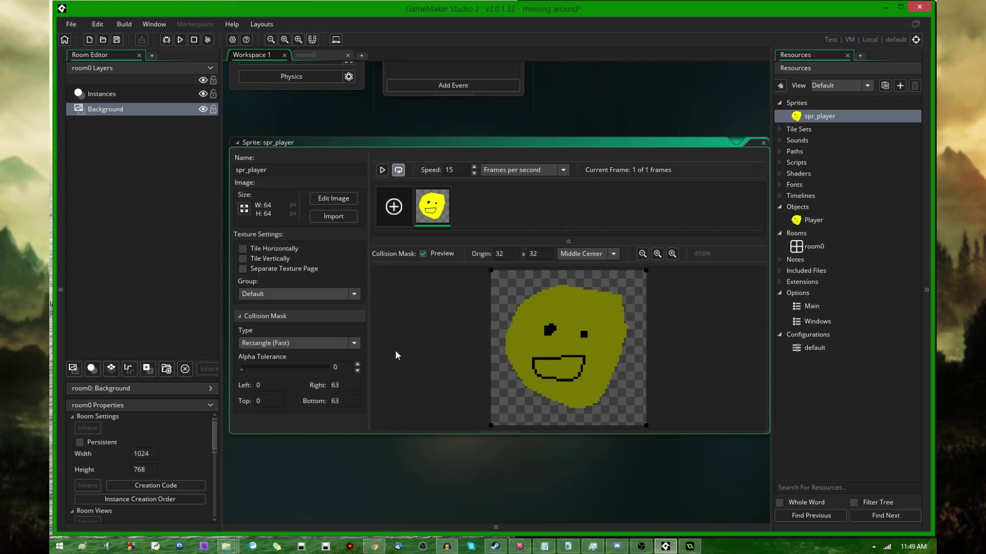
{"action": "mouse_move", "coordinate": [491, 428]}
{"action": "left_mouse_down"}
{"action": "mouse_move", "coordinate": [531, 349]}
{"action": "mouse_move", "coordinate": [474, 440]}
{"action": "mouse_move", "coordinate": [496, 452]}
{"action": "mouse_move", "coordinate": [491, 424]}
{"action": "left_mouse_up"}
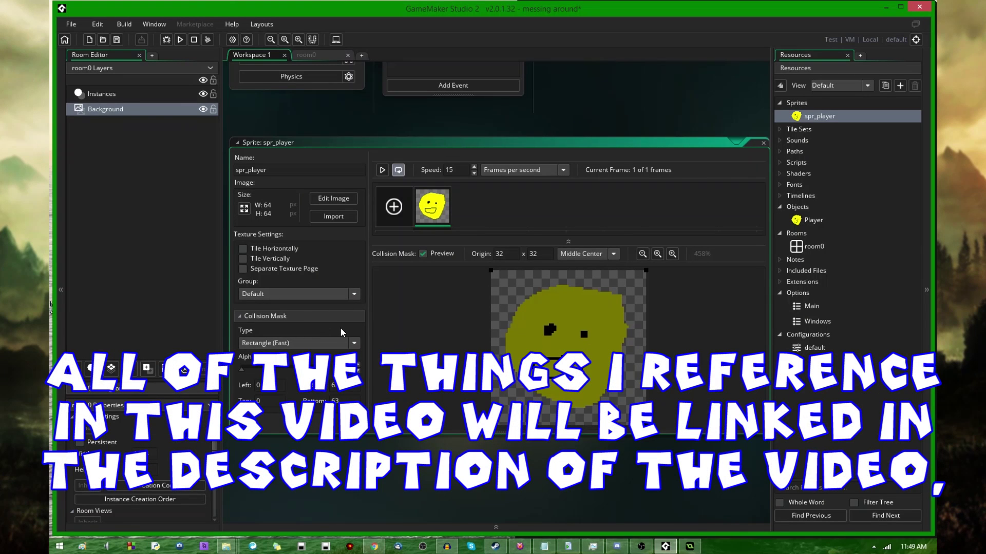
- Try raising the collision mask's alpha tolerance to 210, return it to 0 and close the sprite editor
{"action": "left_click_drag", "start_coordinate": [241, 369], "coordinate": [301, 376]}
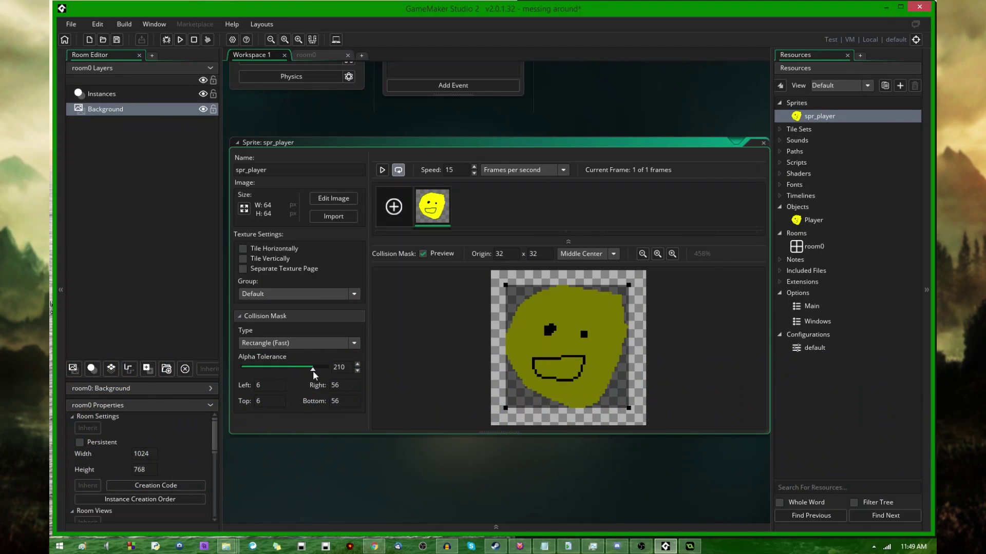
{"action": "left_click_drag", "start_coordinate": [268, 370], "coordinate": [246, 372]}
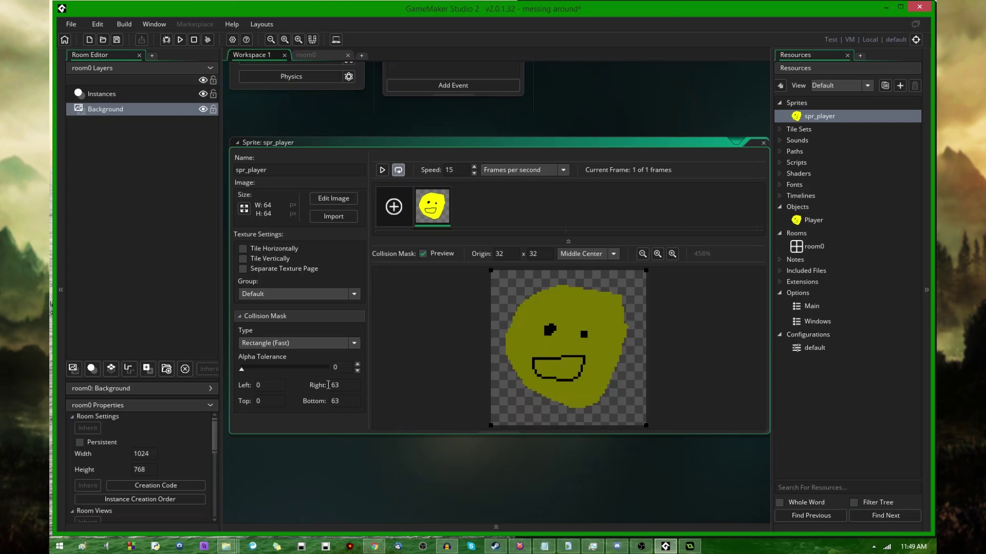
{"action": "left_click", "coordinate": [763, 144]}
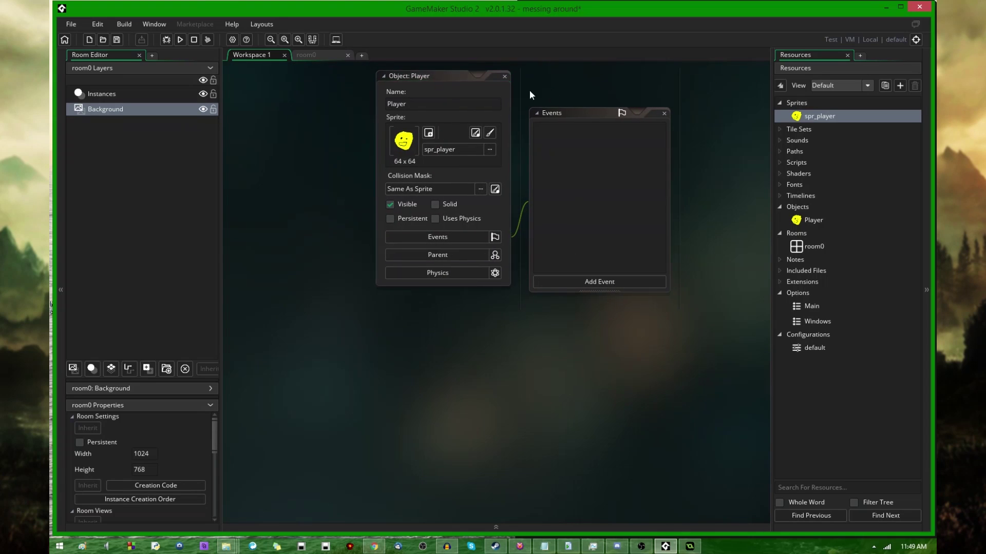
- Bring the Player object's windows into view and reposition the Events window beside the object editor
{"action": "middle_click_drag", "start_coordinate": [528, 91], "coordinate": [464, 134]}
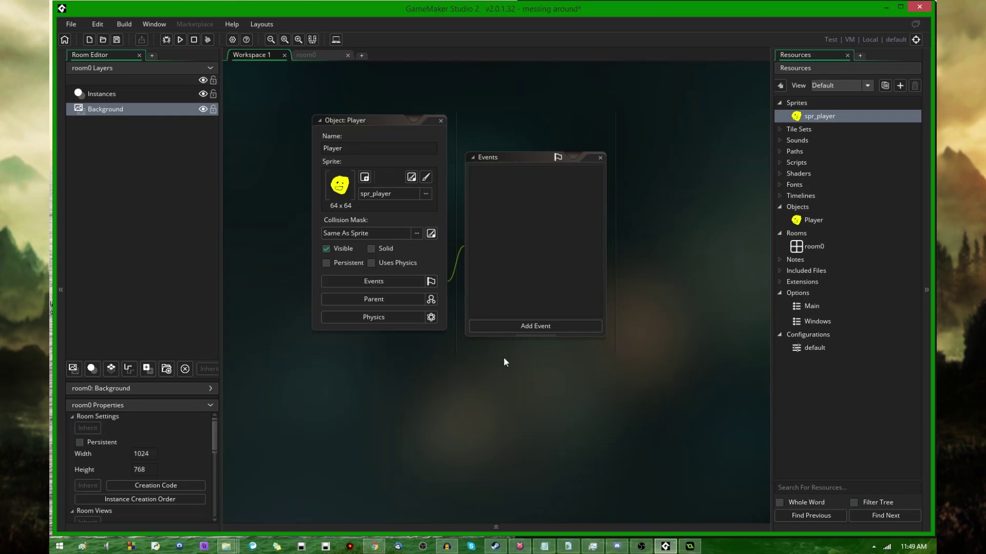
{"action": "left_click", "coordinate": [367, 148]}
{"action": "middle_click_drag", "start_coordinate": [448, 156], "coordinate": [401, 205]}
{"action": "left_click", "coordinate": [433, 209]}
{"action": "left_click_drag", "start_coordinate": [460, 174], "coordinate": [481, 166]}
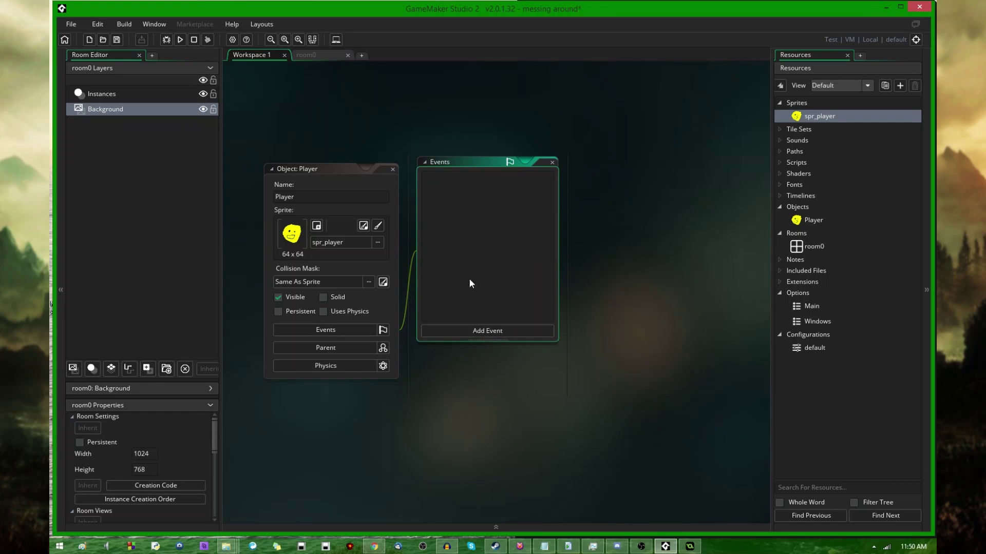
- Review the available event types and add a Create event to the Player object
{"action": "left_click", "coordinate": [470, 325]}
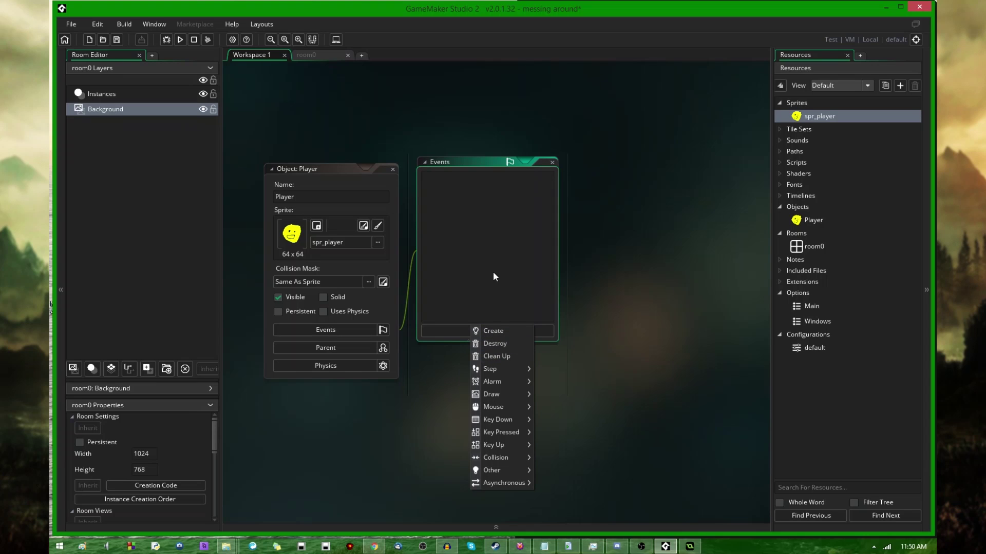
{"action": "mouse_move", "coordinate": [509, 368]}
{"action": "mouse_move", "coordinate": [502, 396]}
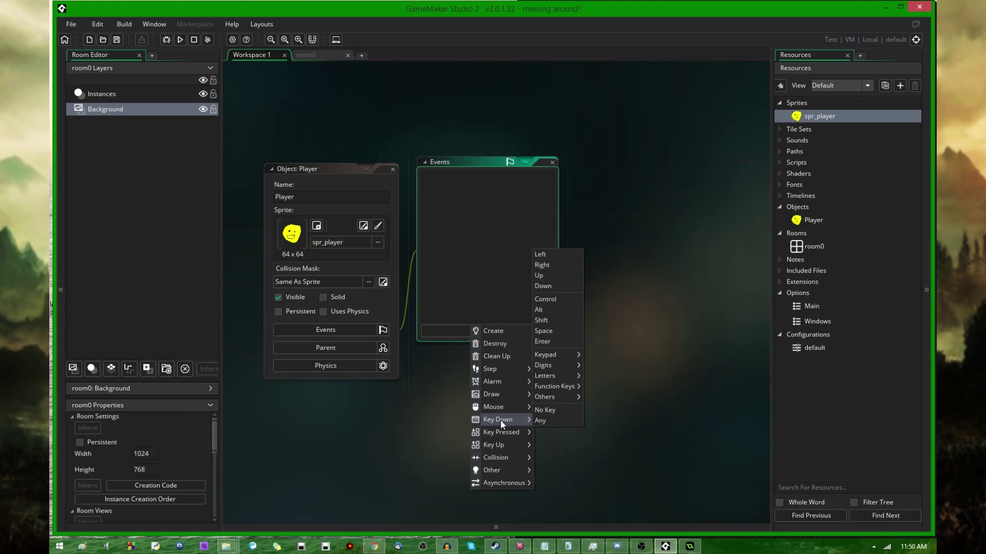
{"action": "mouse_move", "coordinate": [509, 453]}
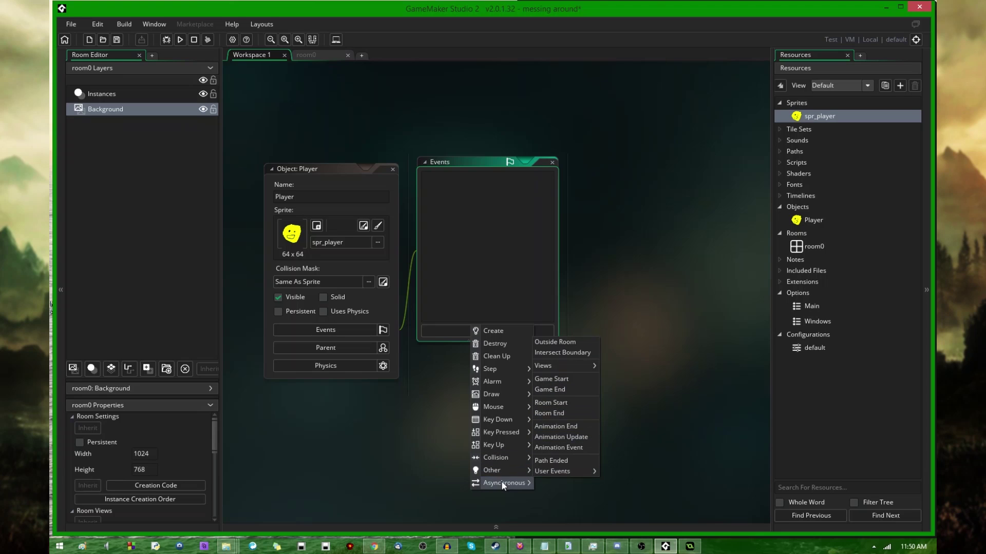
{"action": "mouse_move", "coordinate": [501, 481]}
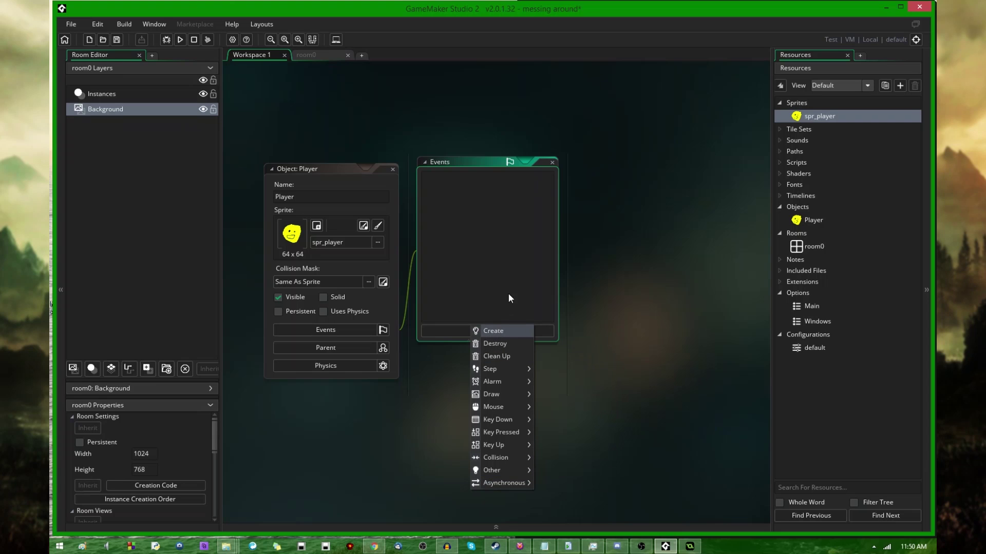
{"action": "left_click", "coordinate": [494, 331]}
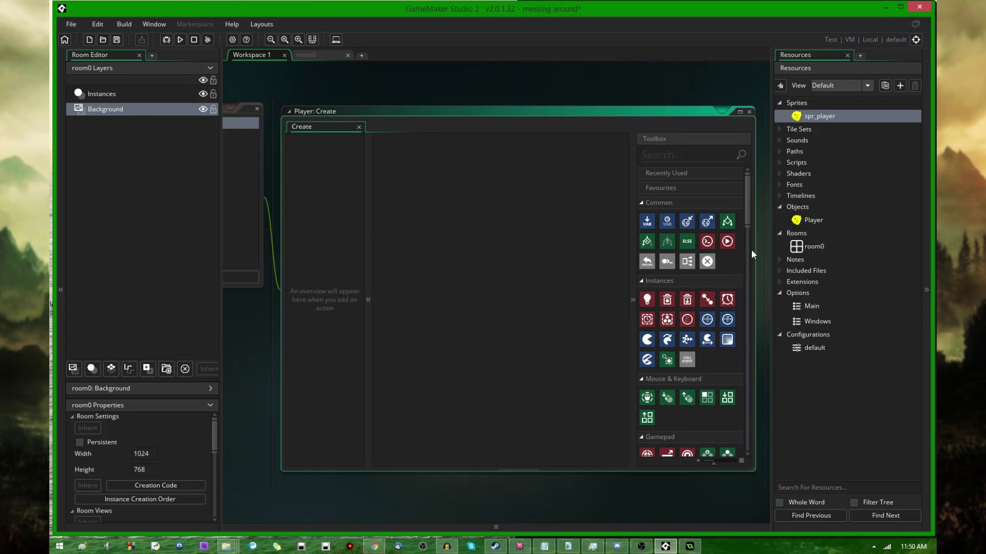
- Look through the drag-and-drop action categories available for the Create event
{"action": "scroll", "coordinate": [747, 213], "scroll_direction": "down", "scroll_amount": 6}
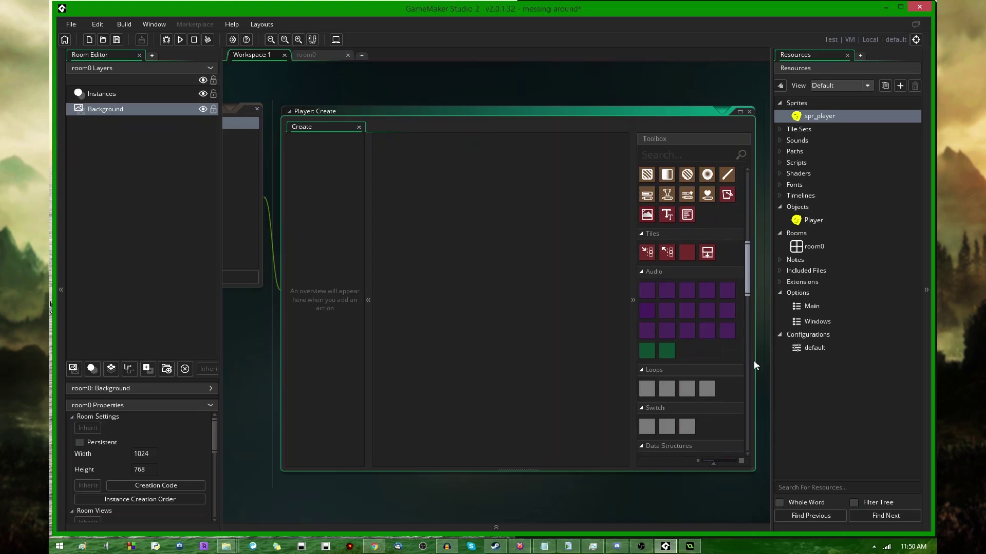
{"action": "scroll", "coordinate": [752, 352], "scroll_direction": "up", "scroll_amount": 10}
{"action": "scroll", "coordinate": [739, 205], "scroll_direction": "up", "scroll_amount": 3}
{"action": "scroll", "coordinate": [742, 243], "scroll_direction": "down", "scroll_amount": 3}
{"action": "scroll", "coordinate": [740, 190], "scroll_direction": "up", "scroll_amount": 3}
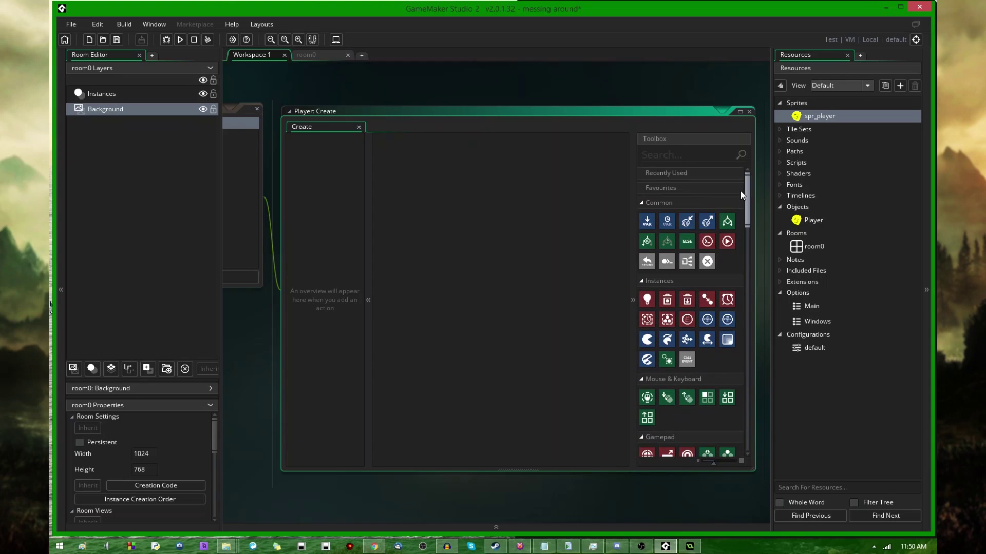
- Collapse the action categories from Common through Drawing and keep Tiles expanded to examine its actions
{"action": "left_click", "coordinate": [643, 203]}
{"action": "left_click", "coordinate": [641, 218]}
{"action": "left_click", "coordinate": [641, 232]}
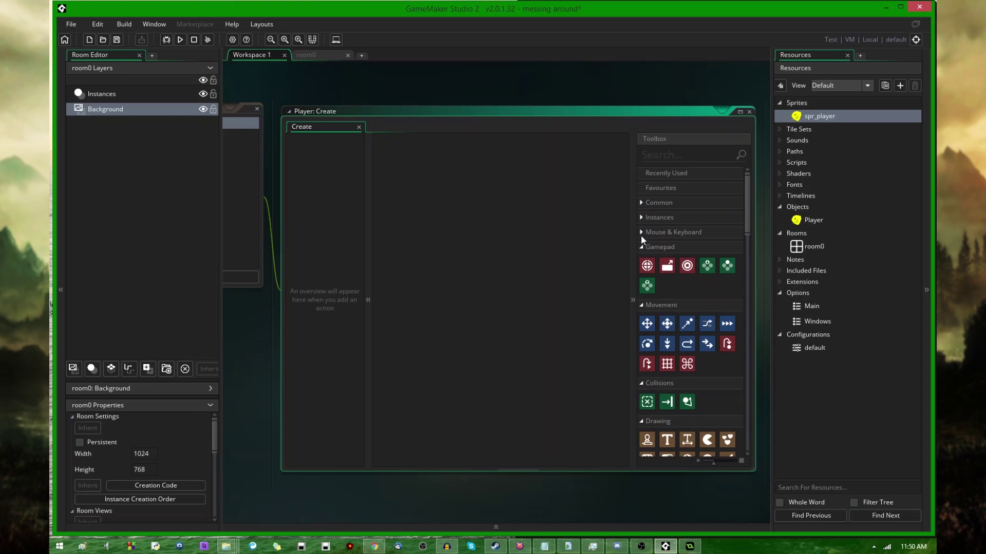
{"action": "left_click", "coordinate": [640, 247]}
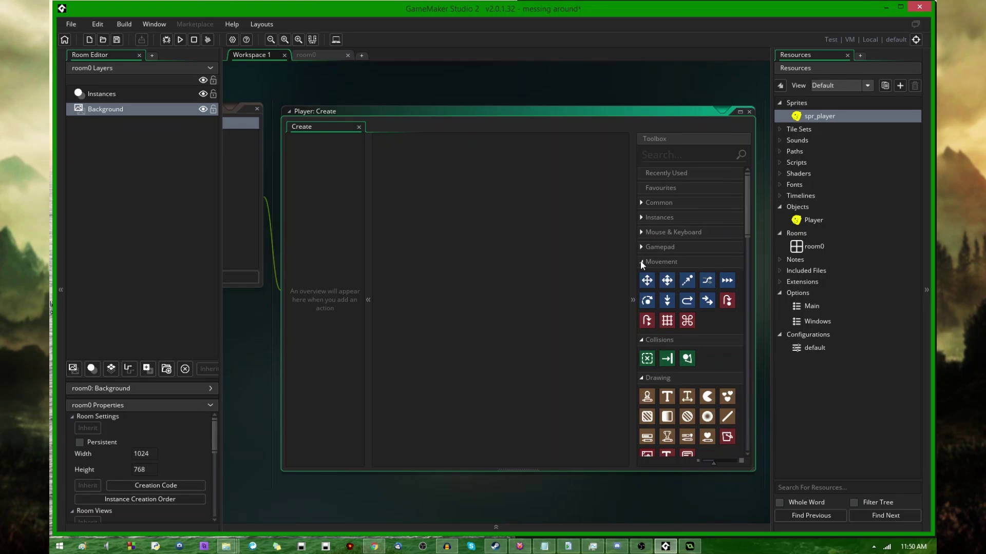
{"action": "left_click", "coordinate": [640, 262]}
{"action": "left_click", "coordinate": [641, 277]}
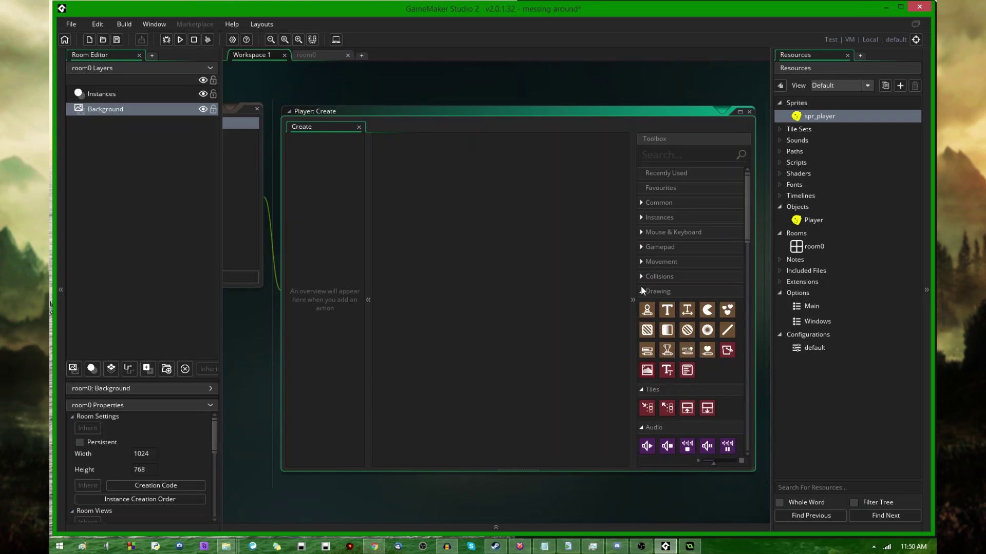
{"action": "left_click", "coordinate": [641, 291]}
{"action": "left_click", "coordinate": [641, 306]}
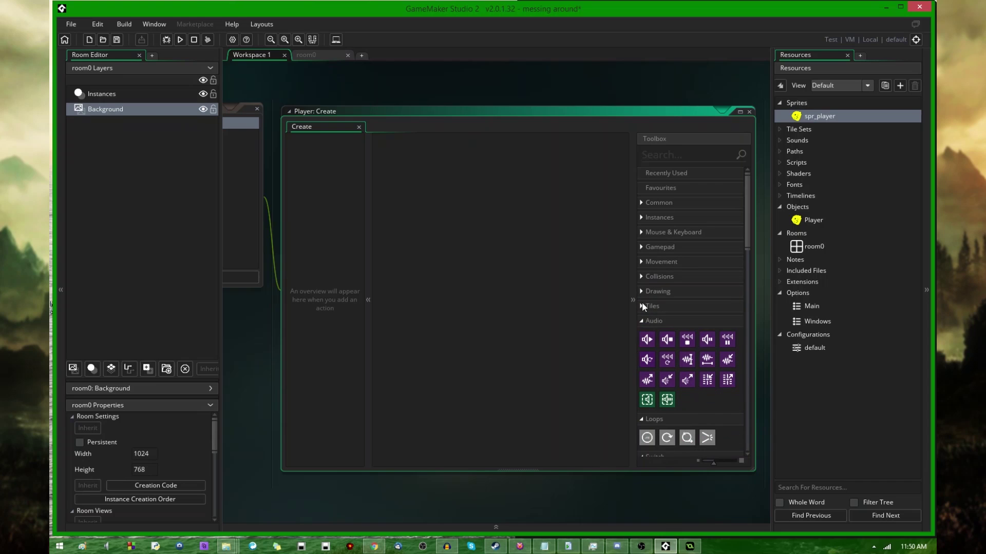
{"action": "left_click", "coordinate": [639, 306]}
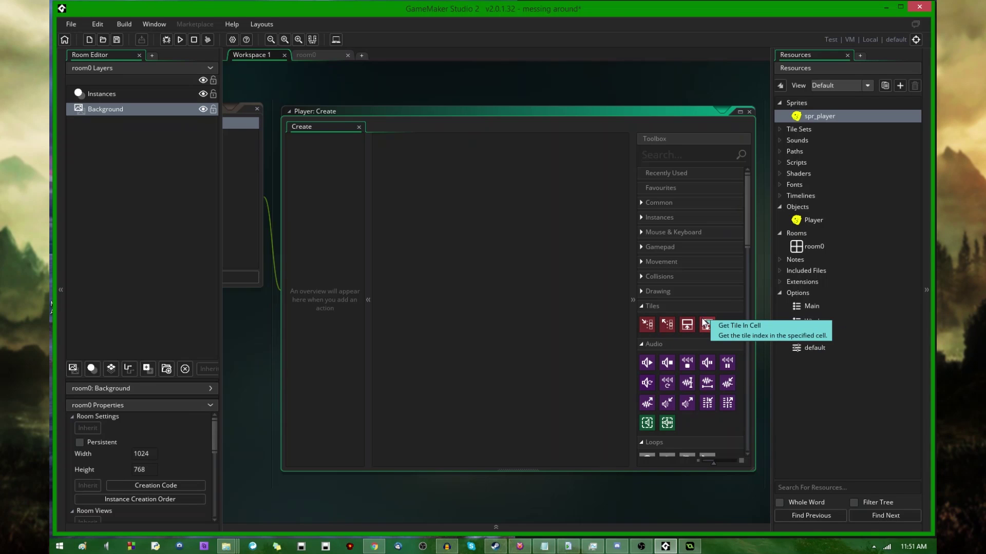
- Collapse the Tiles, Audio, Loops and Switch action categories and bring the Data Structures actions into view
{"action": "left_click", "coordinate": [642, 307]}
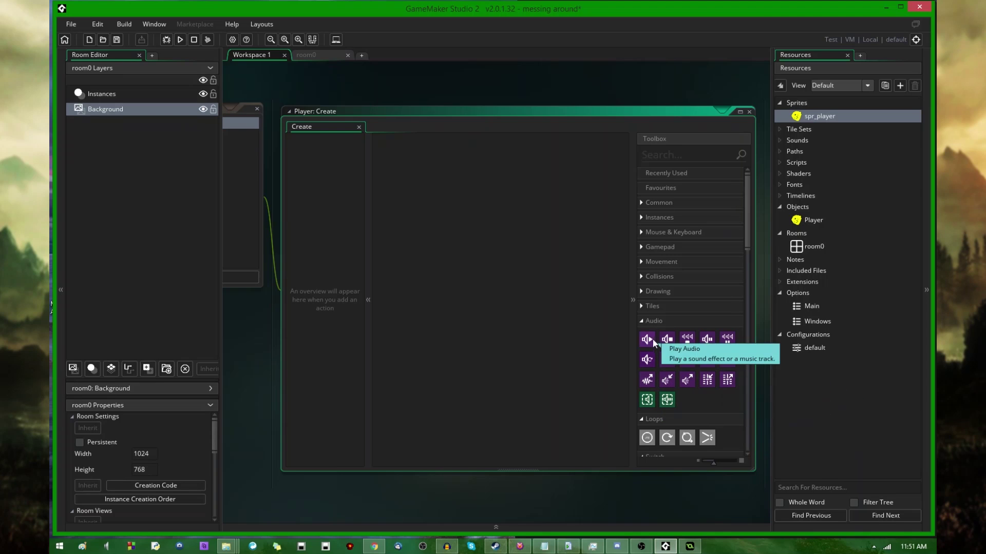
{"action": "left_click", "coordinate": [642, 322]}
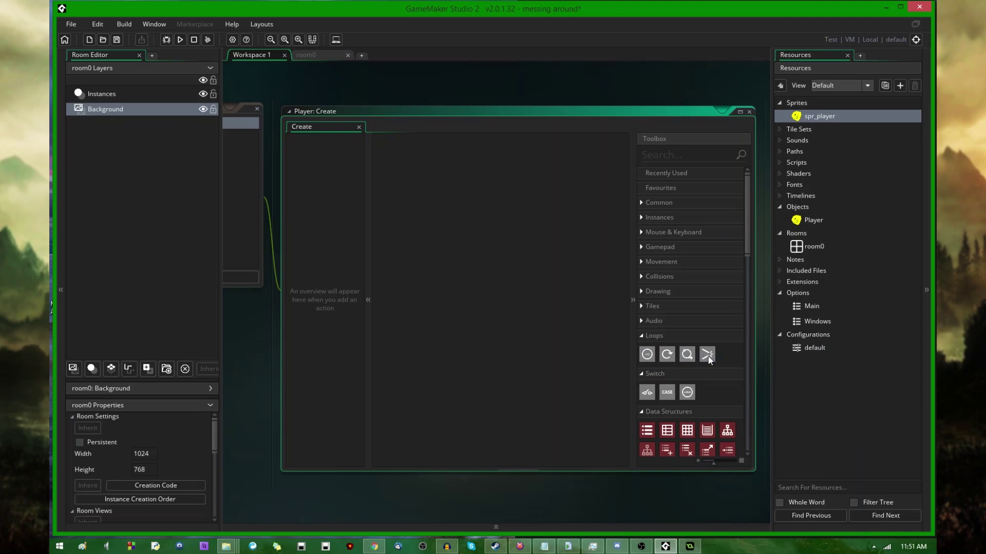
{"action": "left_click", "coordinate": [643, 336]}
{"action": "left_click", "coordinate": [643, 350]}
{"action": "scroll", "coordinate": [667, 390], "scroll_direction": "down", "scroll_amount": 5}
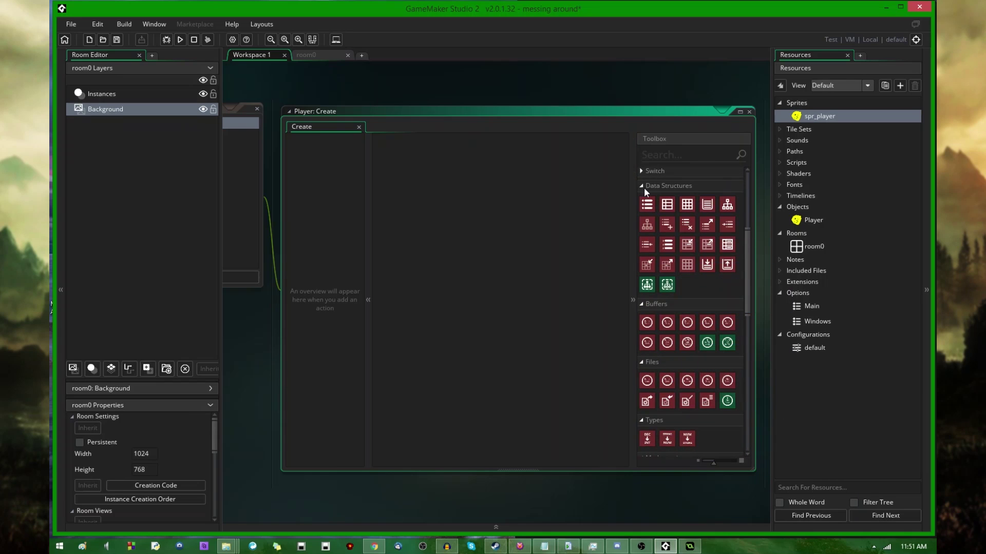
- Switch to GameMaker Studio 1.4, open the Camera object's properties to compare its score and extra actions, and return to GameMaker Studio 2
{"action": "left_click", "coordinate": [690, 546]}
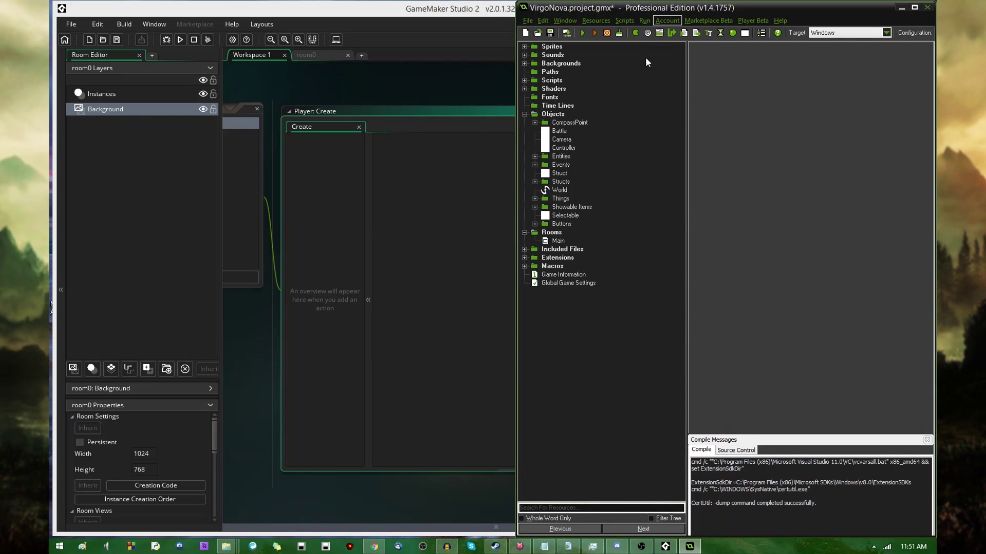
{"action": "double_click", "coordinate": [696, 9]}
{"action": "double_click", "coordinate": [96, 137]}
{"action": "left_click", "coordinate": [802, 209]}
{"action": "left_click", "coordinate": [801, 230]}
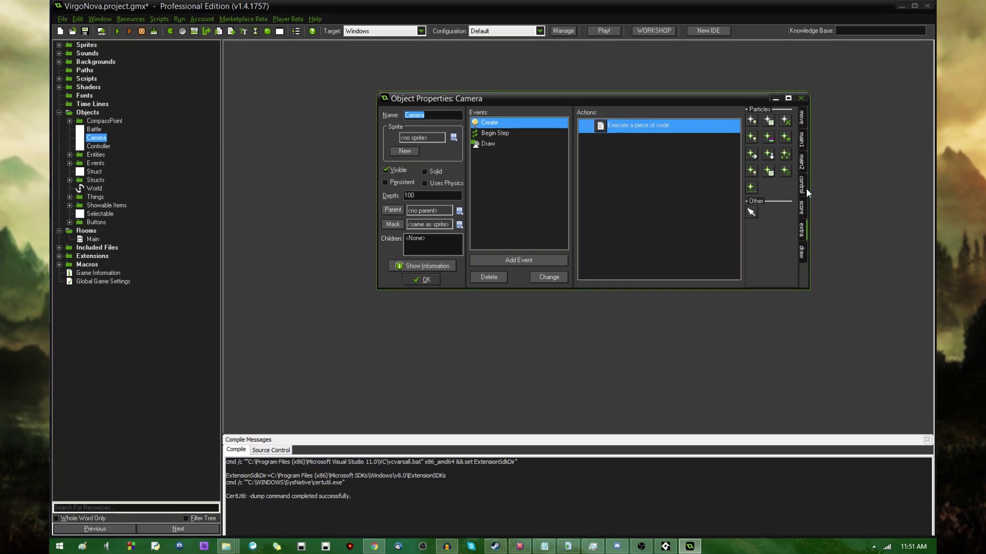
{"action": "key", "text": "alt+Tab"}
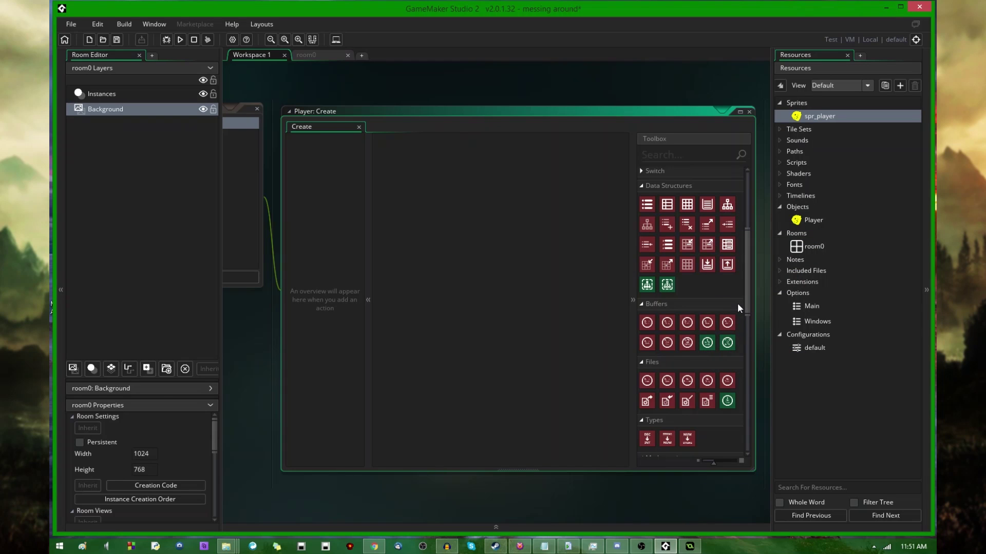
- Look through the remaining drag-and-drop action categories, from Buffers and Files through Instance Variables and Particles
{"action": "left_click_drag", "start_coordinate": [747, 313], "coordinate": [747, 346]}
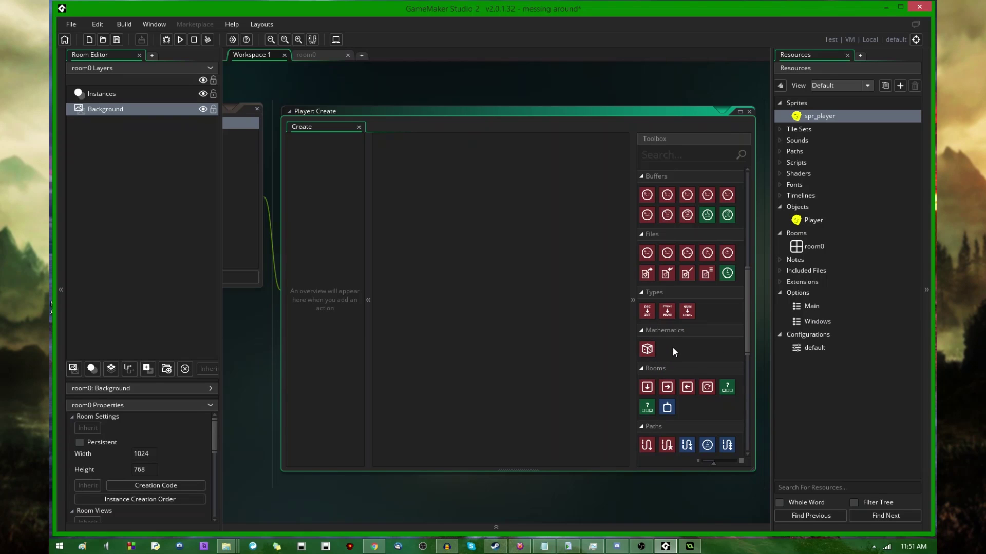
{"action": "left_click_drag", "start_coordinate": [745, 341], "coordinate": [747, 272]}
{"action": "left_click_drag", "start_coordinate": [748, 238], "coordinate": [748, 199]}
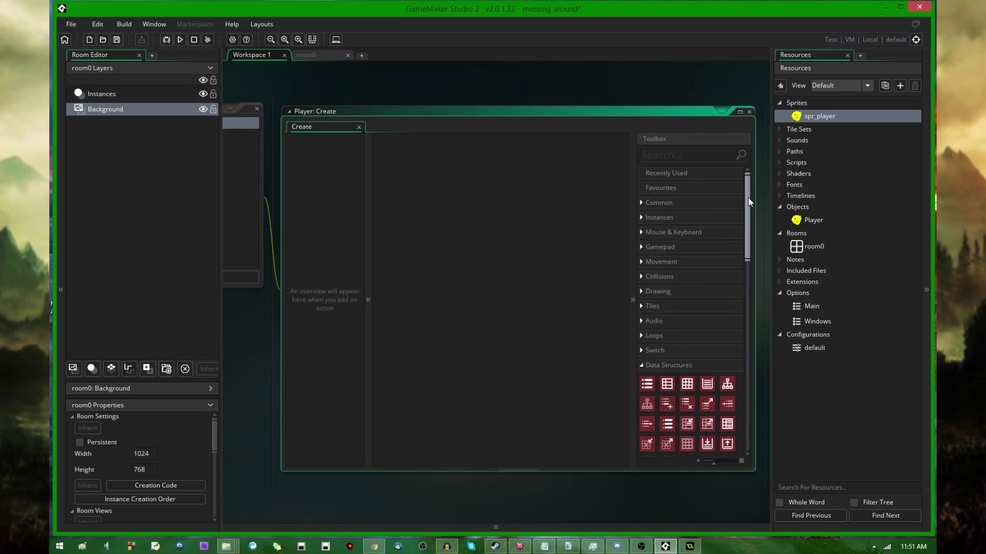
{"action": "left_click_drag", "start_coordinate": [747, 220], "coordinate": [759, 376]}
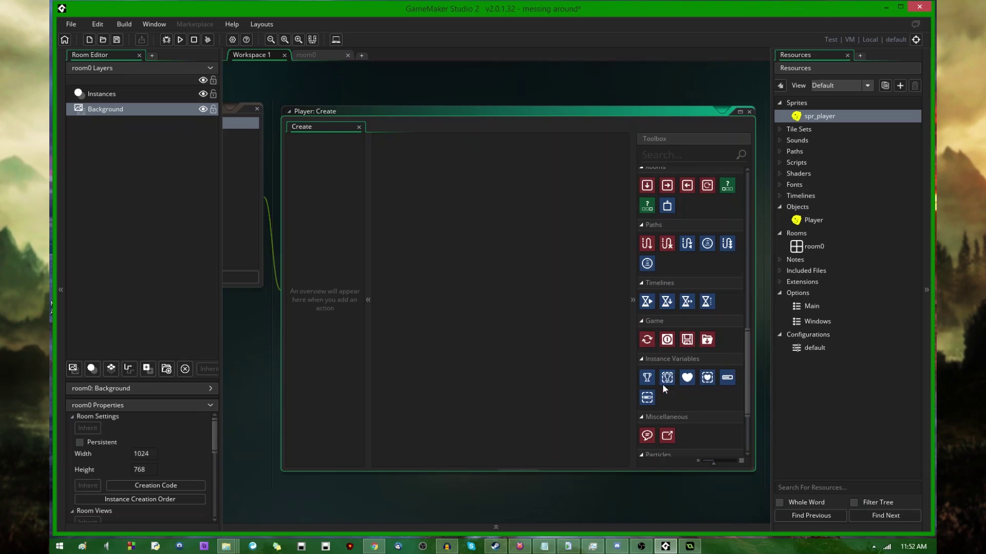
{"action": "scroll", "coordinate": [695, 401], "scroll_direction": "down", "scroll_amount": 3}
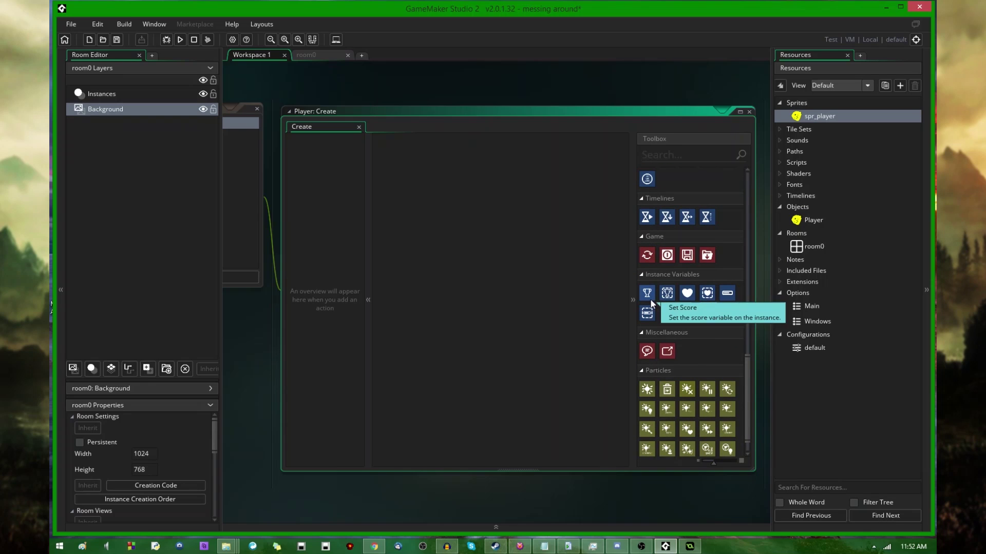
- Add a Set Score action to the Player's Create event and set its score to dsin(random(360))
{"action": "left_click_drag", "start_coordinate": [649, 297], "coordinate": [564, 302]}
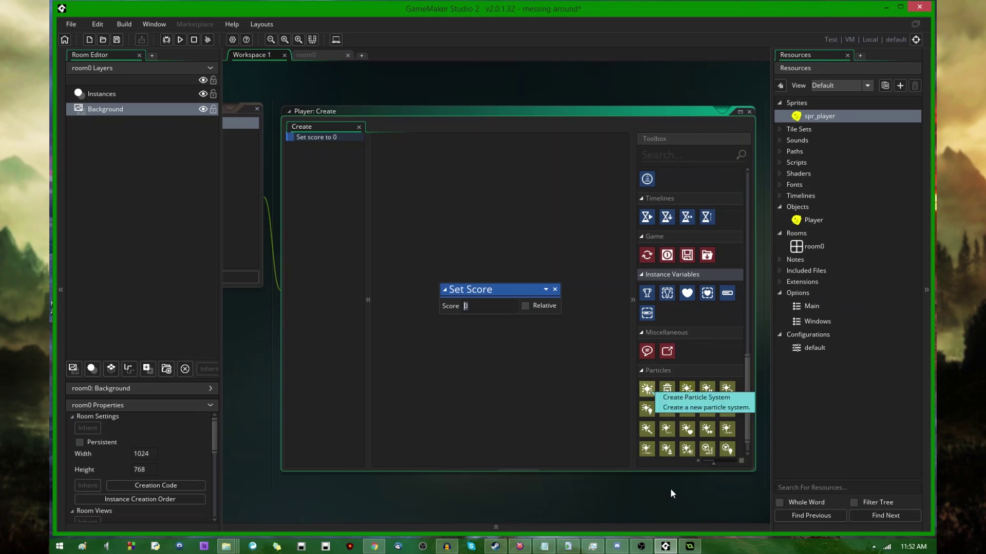
{"action": "left_click", "coordinate": [690, 546]}
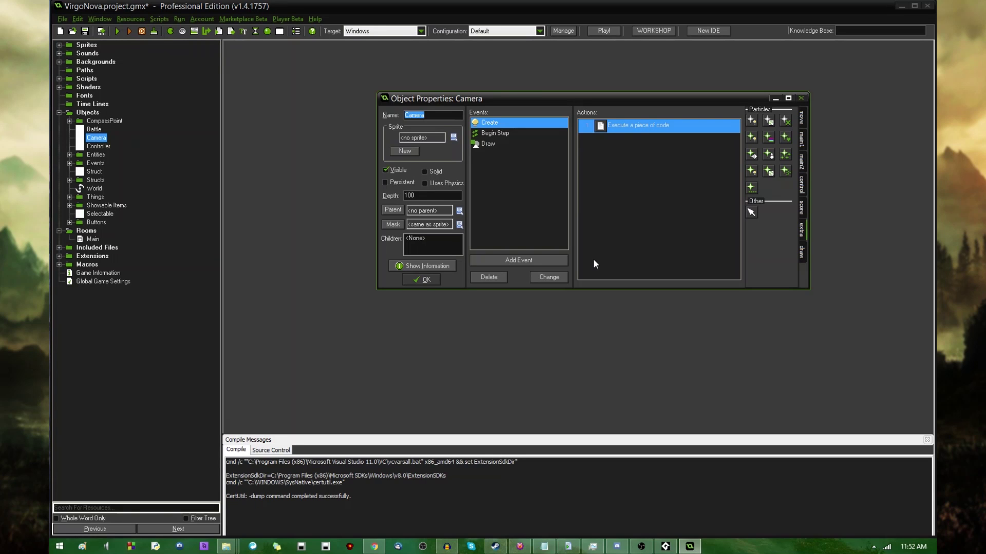
{"action": "left_click", "coordinate": [665, 547]}
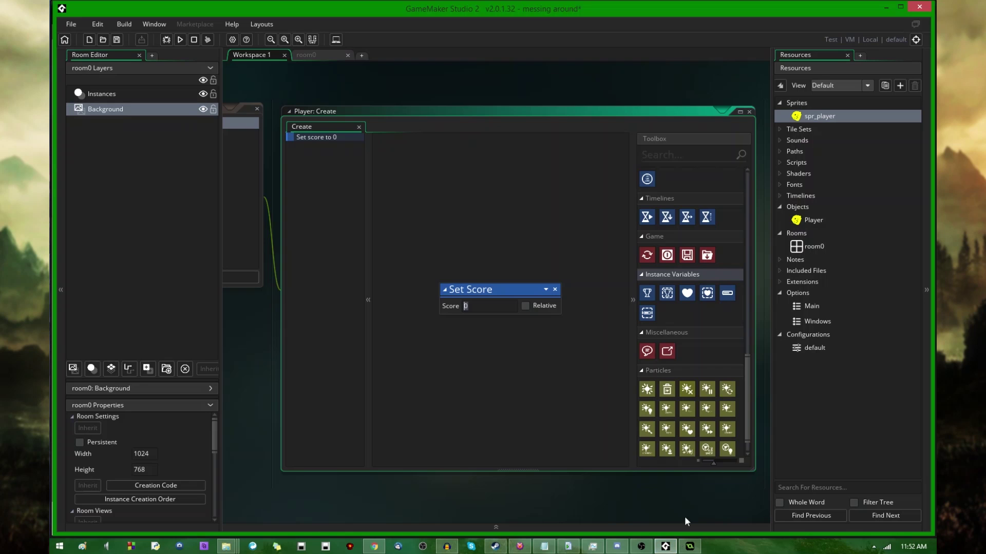
{"action": "left_click_drag", "start_coordinate": [530, 289], "coordinate": [488, 214]}
{"action": "left_click_drag", "start_coordinate": [506, 292], "coordinate": [516, 231]}
{"action": "left_click", "coordinate": [495, 305]}
{"action": "type", "text": "dsin("}
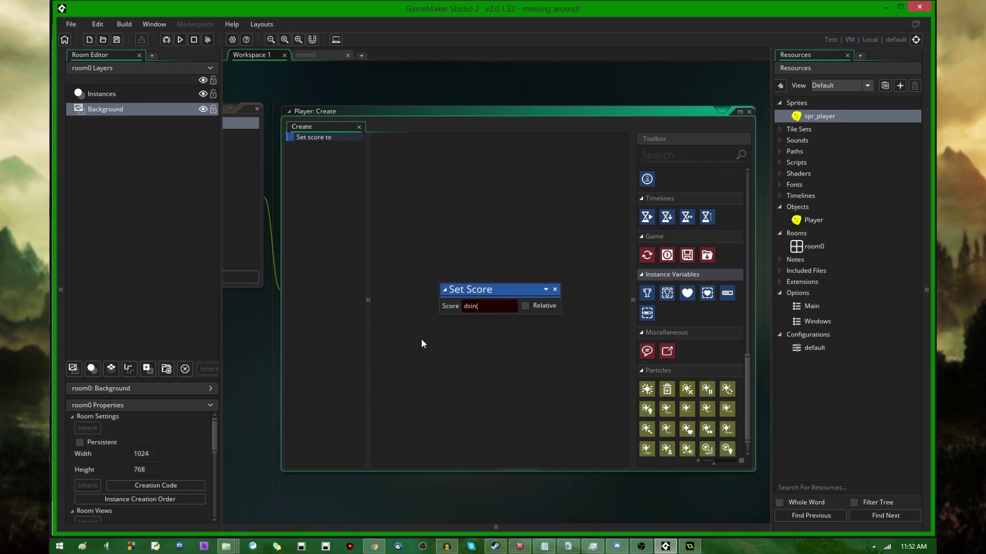
{"action": "type", "text": "random(360))"}
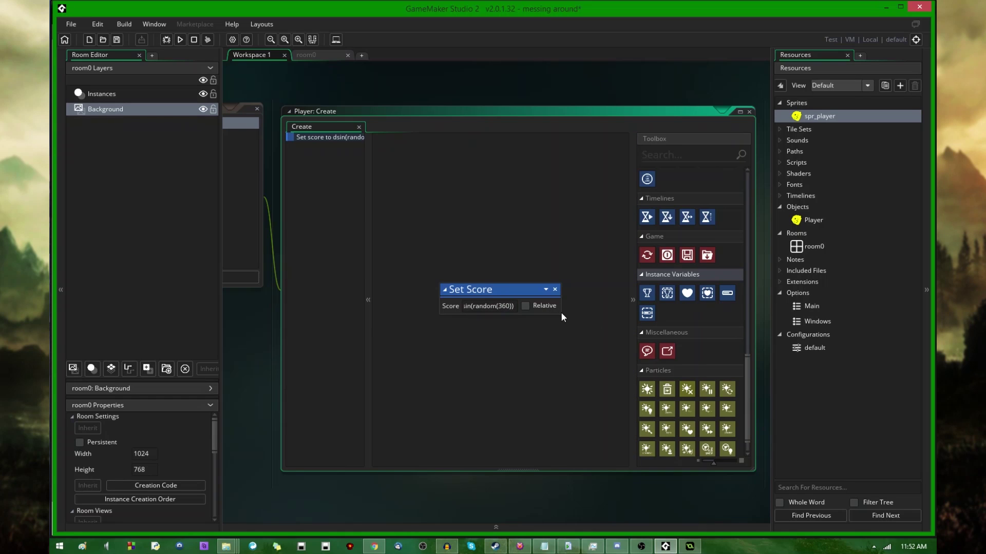
- Enlarge the Set Score action block, try to reposition it, and test collapsing and expanding it
{"action": "left_click_drag", "start_coordinate": [561, 315], "coordinate": [623, 383]}
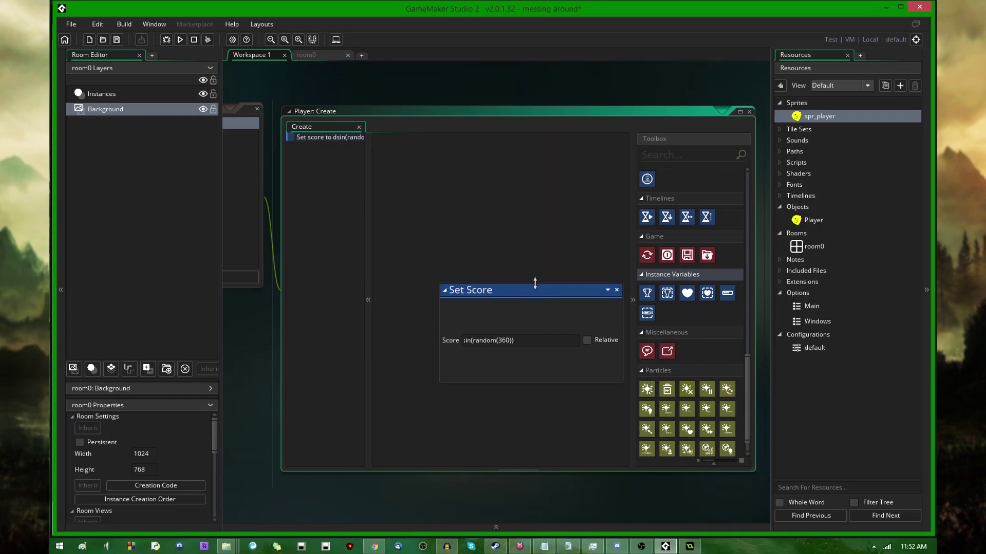
{"action": "left_click_drag", "start_coordinate": [516, 292], "coordinate": [431, 149]}
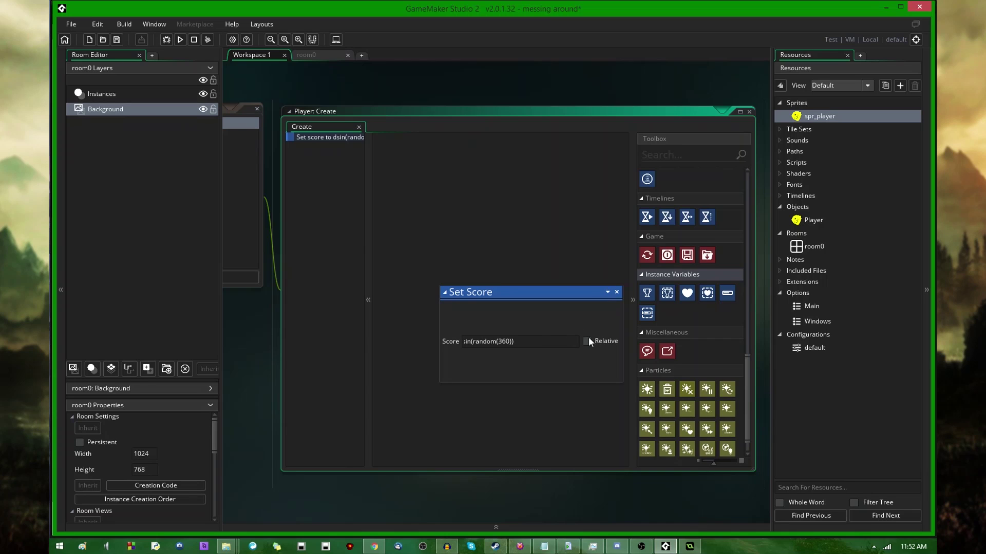
{"action": "left_click", "coordinate": [567, 344]}
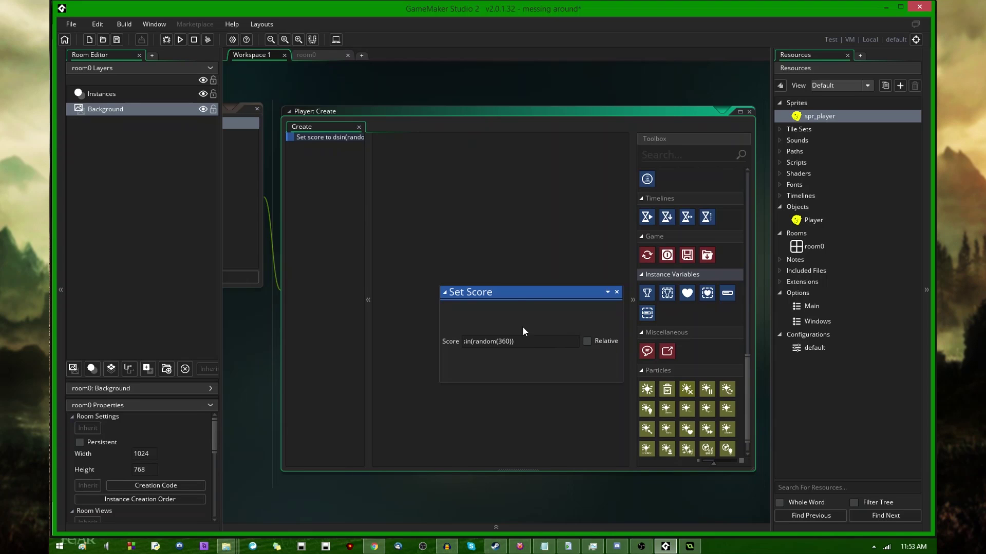
{"action": "left_click", "coordinate": [446, 294]}
{"action": "left_click", "coordinate": [446, 294]}
- Try a Set Window State action after Set Score, check its State options, and remove the action
{"action": "left_click_drag", "start_coordinate": [669, 356], "coordinate": [508, 232]}
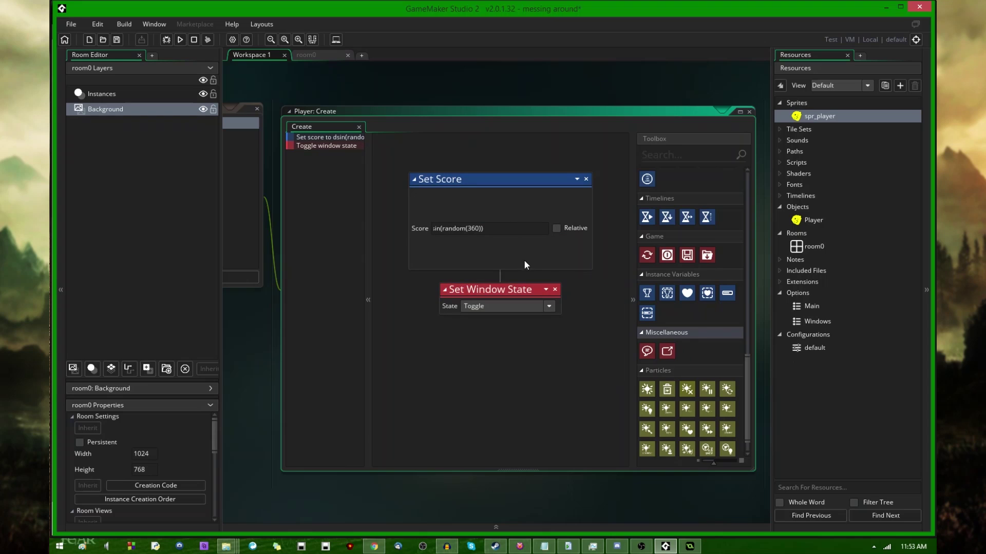
{"action": "left_click", "coordinate": [510, 306]}
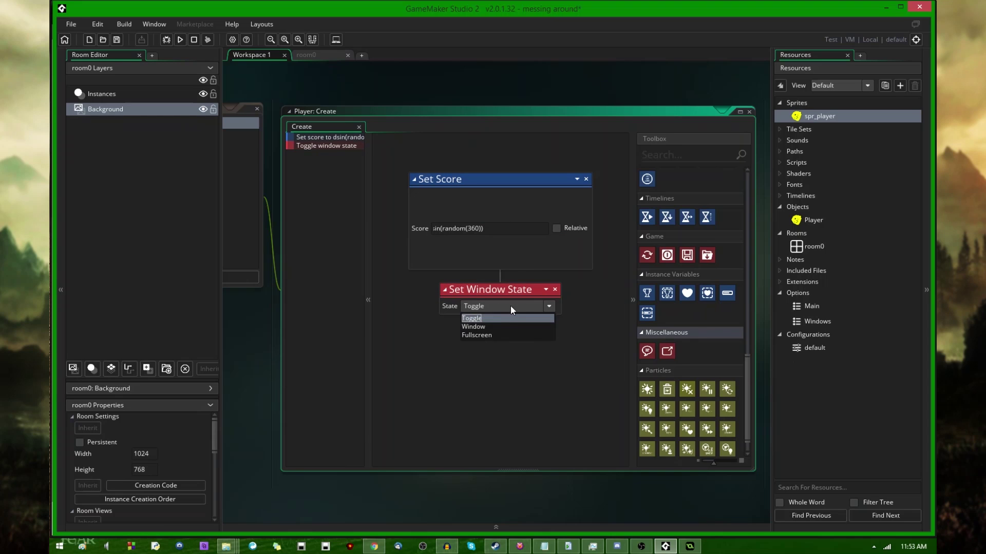
{"action": "left_click", "coordinate": [555, 289]}
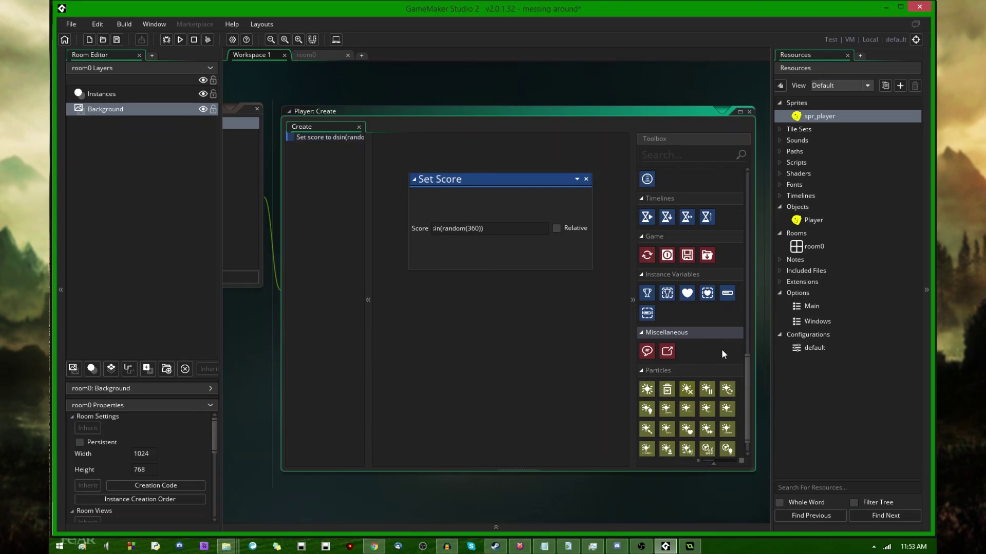
- Close the Player's Create event editor and return to the object's Events window
{"action": "scroll", "coordinate": [720, 349], "scroll_direction": "down", "scroll_amount": 1}
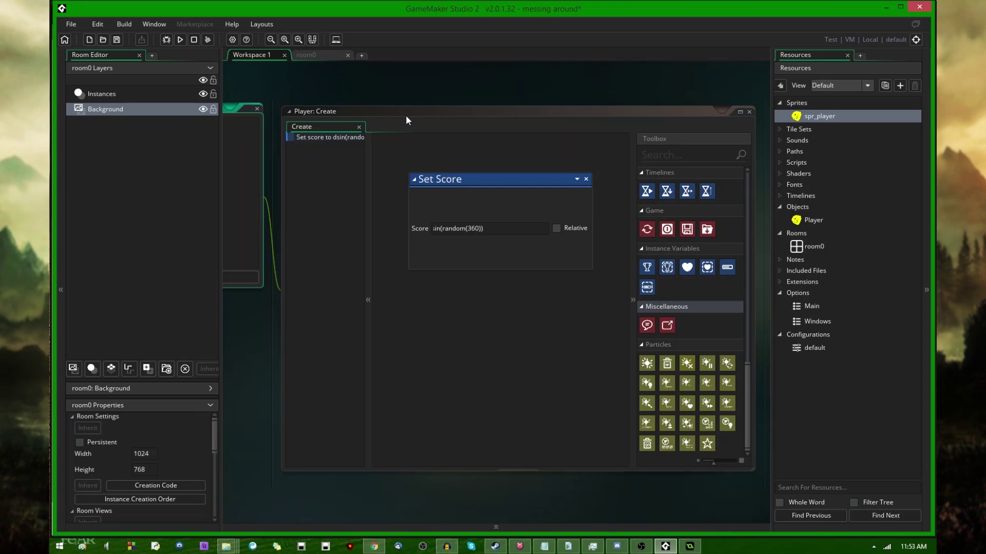
{"action": "left_click", "coordinate": [705, 152]}
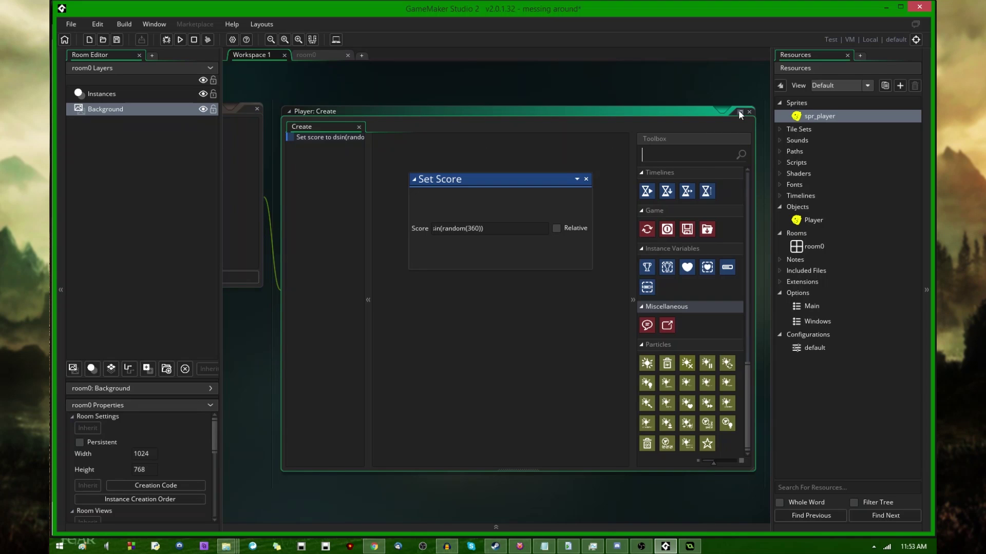
{"action": "left_click", "coordinate": [749, 112]}
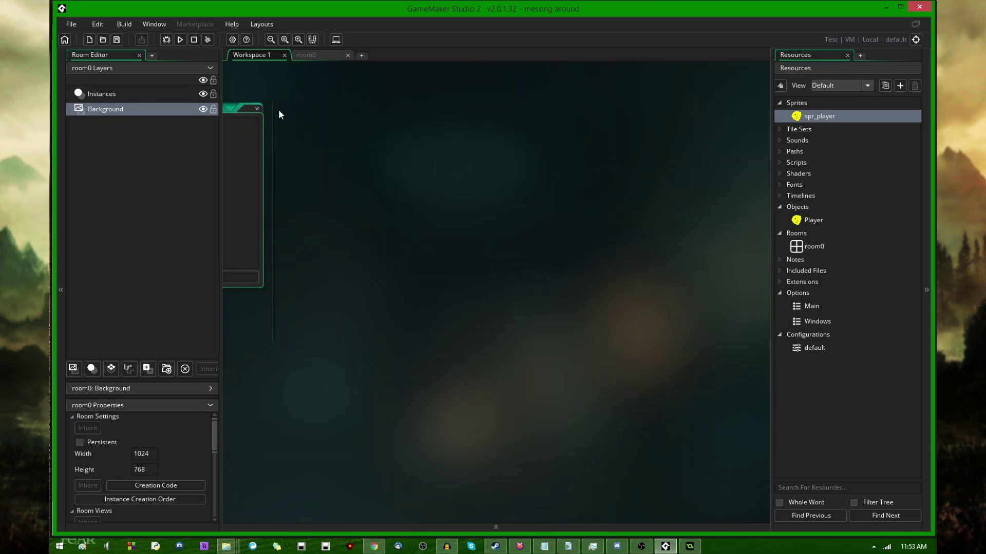
{"action": "middle_click_drag", "start_coordinate": [667, 188], "coordinate": [595, 160]}
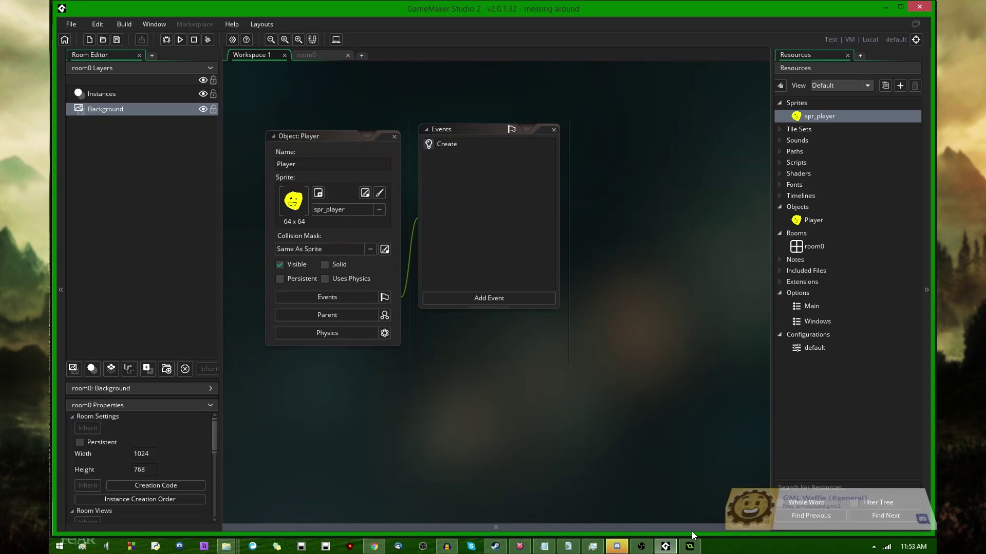
- Switch to Discord, reply "recording a video on it as we speak" in the general channel, and return to GameMaker Studio 2
{"action": "left_click", "coordinate": [624, 549]}
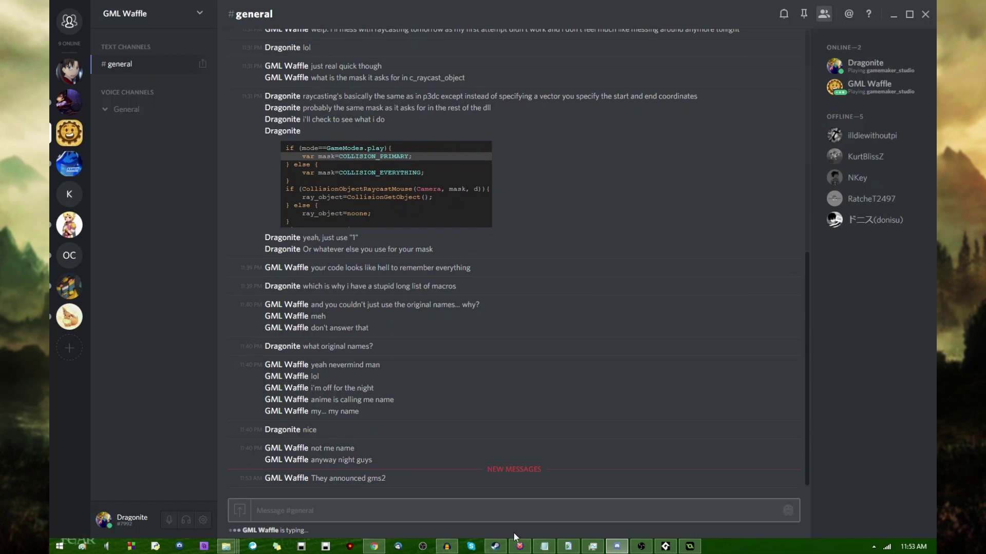
{"action": "type", "text": "recording a video on it as we speak"}
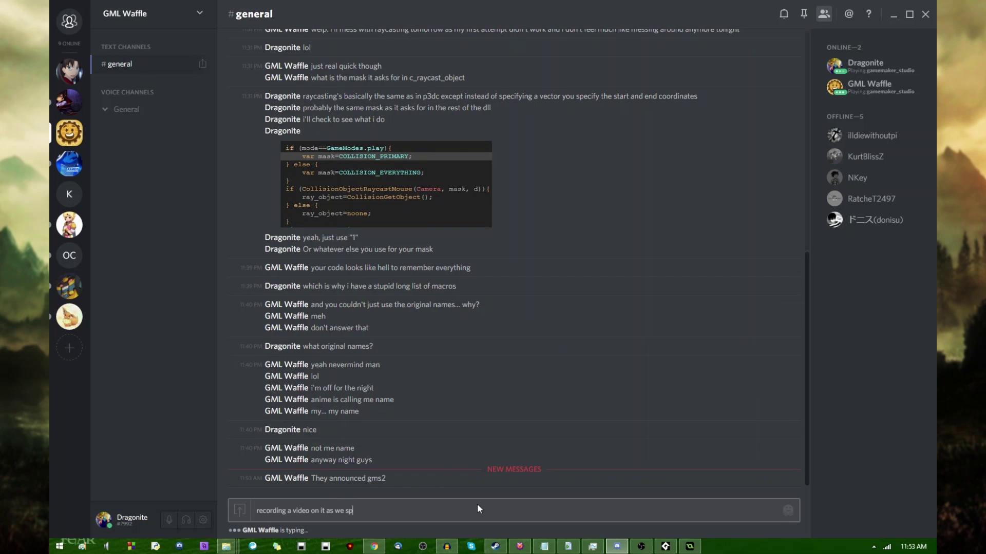
{"action": "key", "text": "Return"}
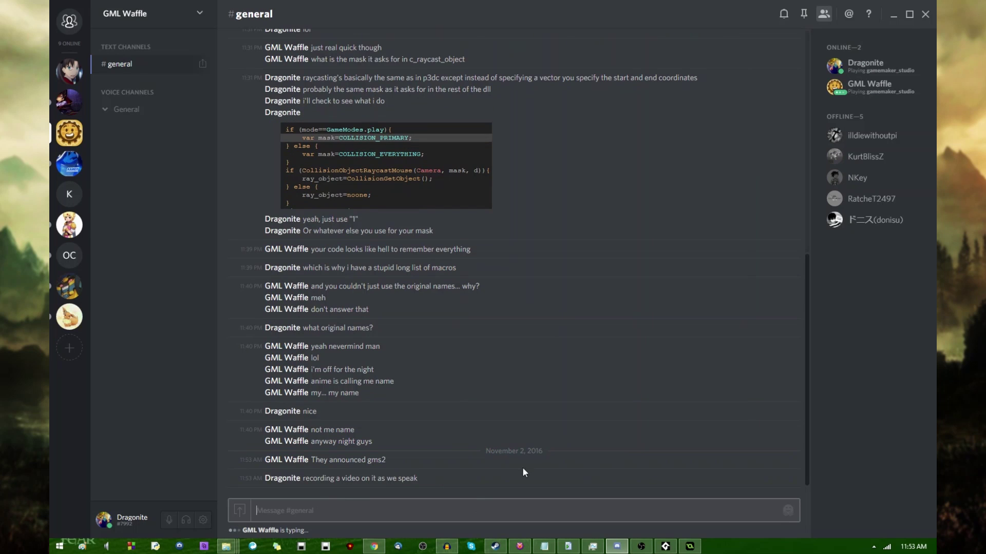
{"action": "left_click", "coordinate": [894, 14]}
- Shift the Events window slightly down and add a Draw event to the Player object
{"action": "left_click_drag", "start_coordinate": [481, 130], "coordinate": [482, 150]}
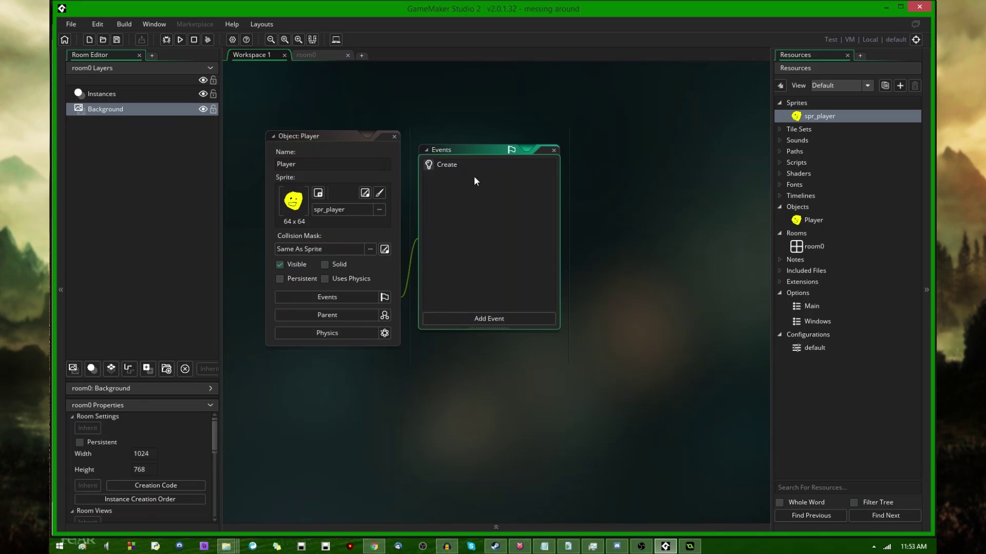
{"action": "left_click", "coordinate": [474, 319]}
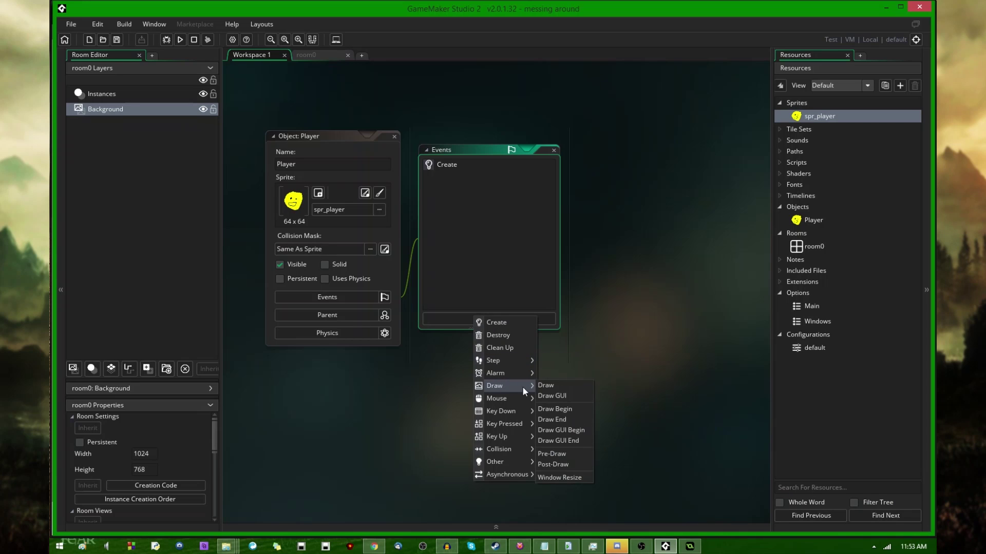
{"action": "left_click", "coordinate": [551, 386]}
- Search the Draw event's actions for "code", try to use Execute Code, and clear the search
{"action": "left_click", "coordinate": [673, 180]}
{"action": "type", "text": "code"}
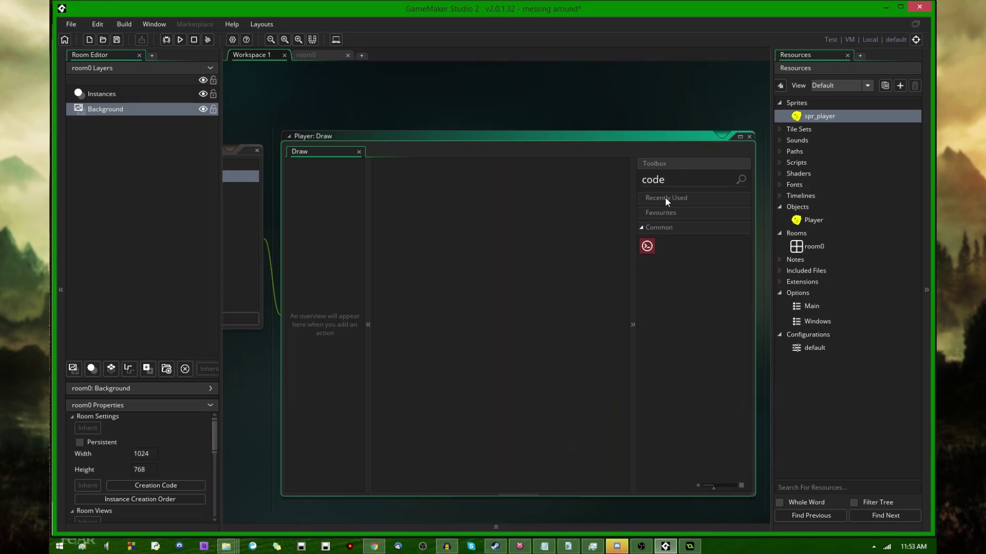
{"action": "right_click", "coordinate": [647, 245]}
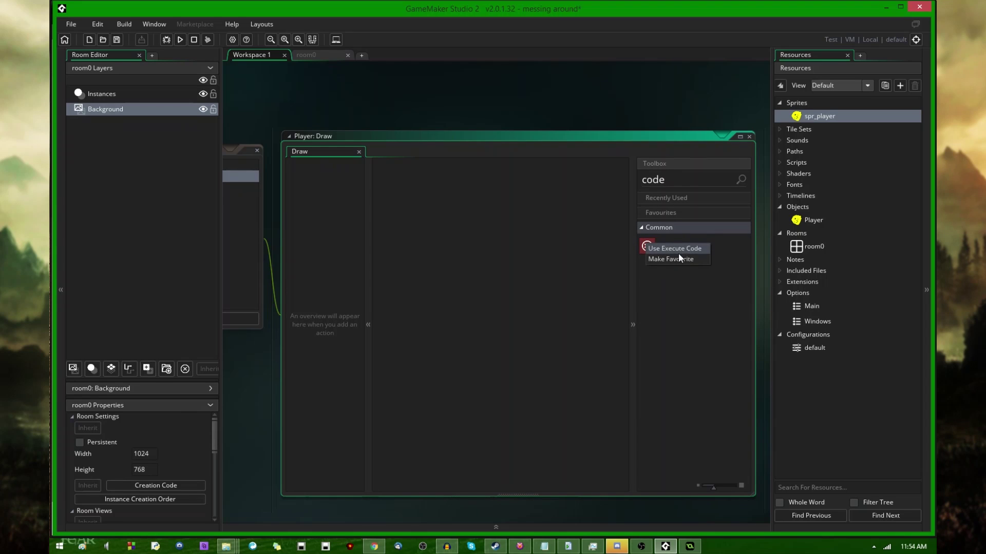
{"action": "left_click", "coordinate": [671, 249]}
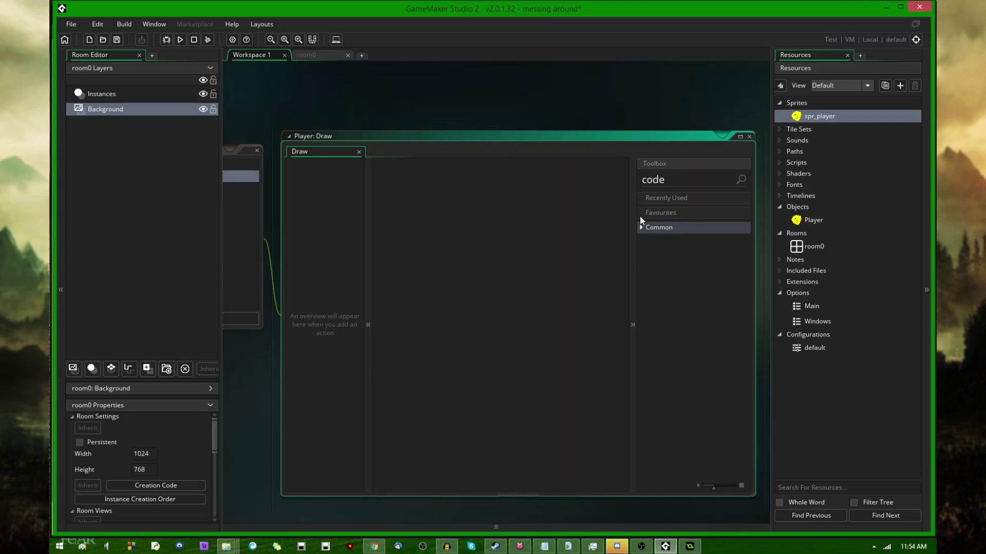
{"action": "left_click_drag", "start_coordinate": [666, 179], "coordinate": [621, 180]}
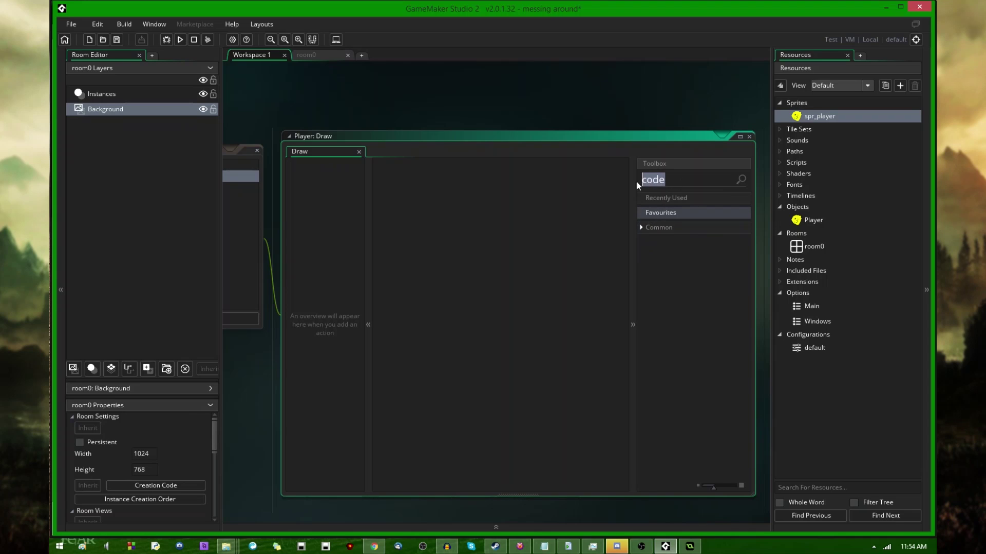
{"action": "key", "text": "BackSpace"}
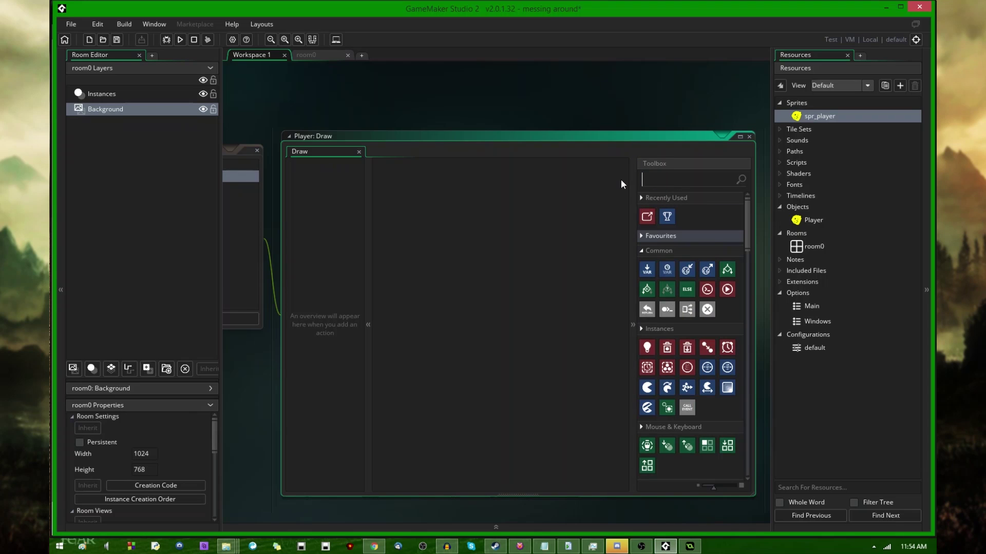
- Try adding a favourite Execute Code action to the Draw event with the lines draw_text(32, 32, score); and draw_self();
{"action": "left_click", "coordinate": [654, 238]}
{"action": "left_click_drag", "start_coordinate": [647, 254], "coordinate": [475, 256]}
{"action": "type", "text": "draw_text(32, 32,"}
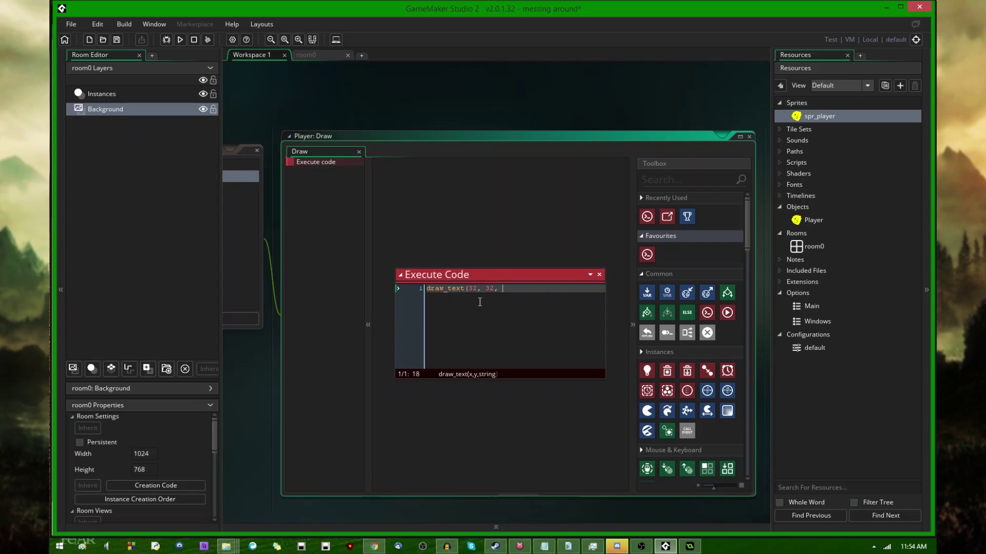
{"action": "type", "text": "score);"}
{"action": "key", "text": "Return"}
{"action": "key", "text": "Return"}
{"action": "type", "text": "draw_self();"}
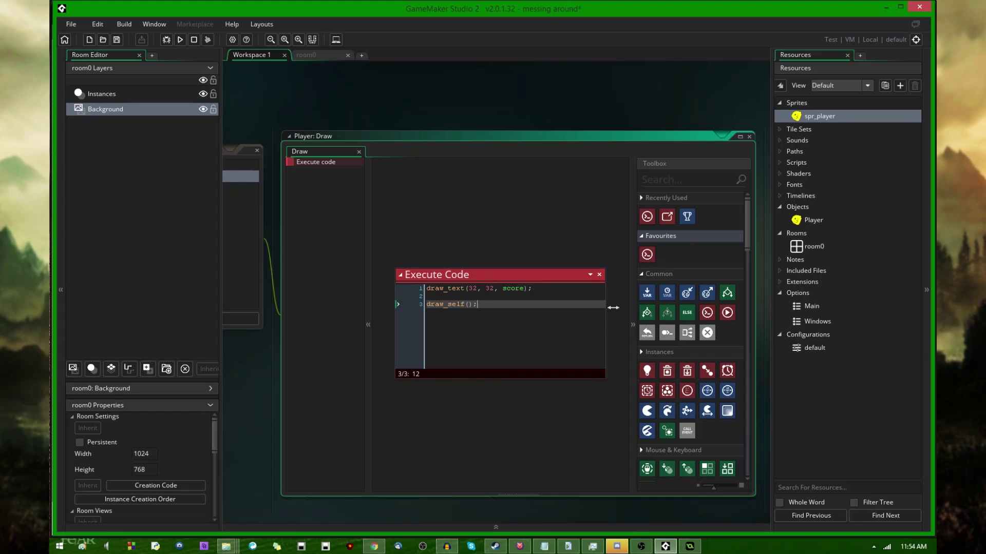
{"action": "left_click", "coordinate": [599, 275]}
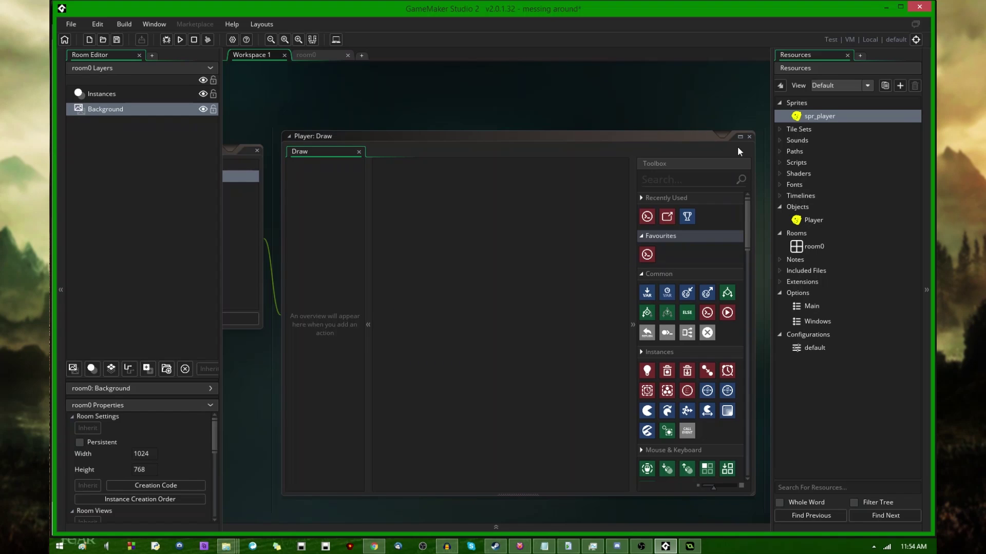
- Add Execute Code to the Draw event again with draw_text(32, 32, score); and close the Draw event editor
{"action": "left_click_drag", "start_coordinate": [649, 257], "coordinate": [469, 262]}
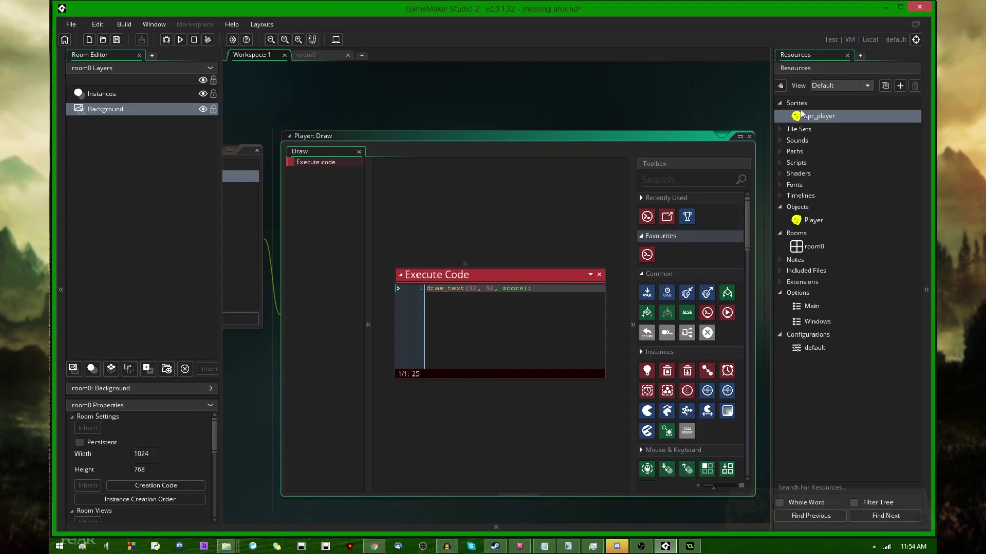
{"action": "left_click", "coordinate": [748, 137]}
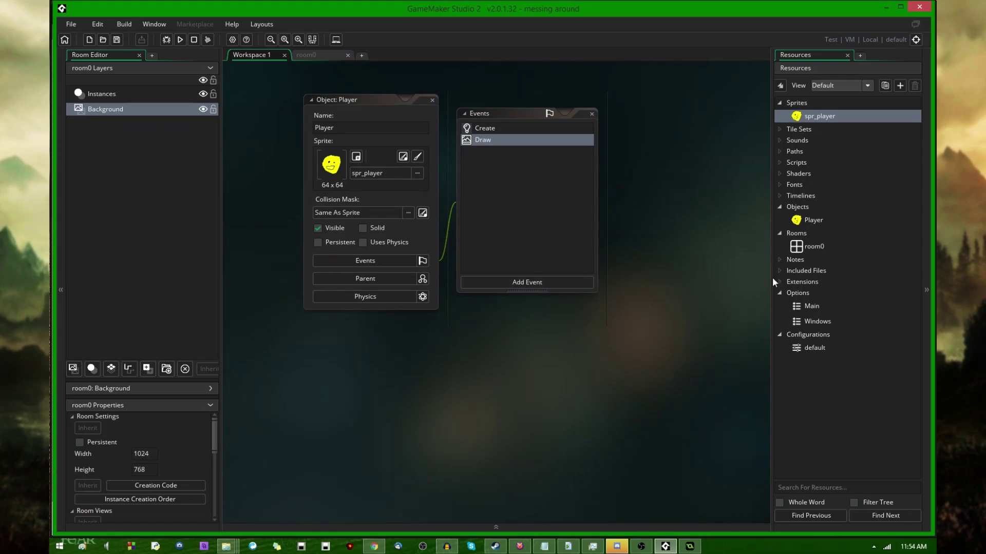
- Open room0 and look through its room settings, views and physics properties
{"action": "double_click", "coordinate": [813, 244]}
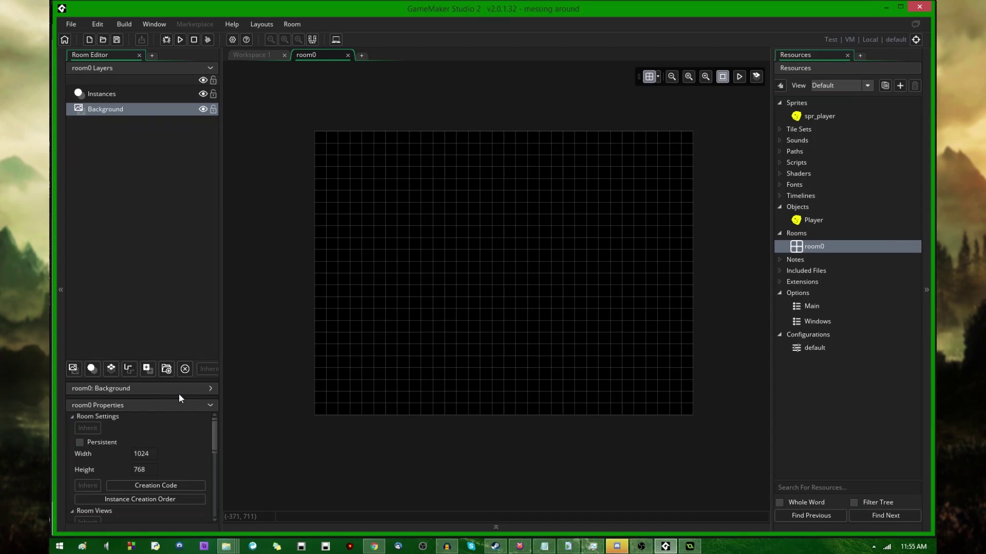
{"action": "left_click_drag", "start_coordinate": [212, 451], "coordinate": [217, 429]}
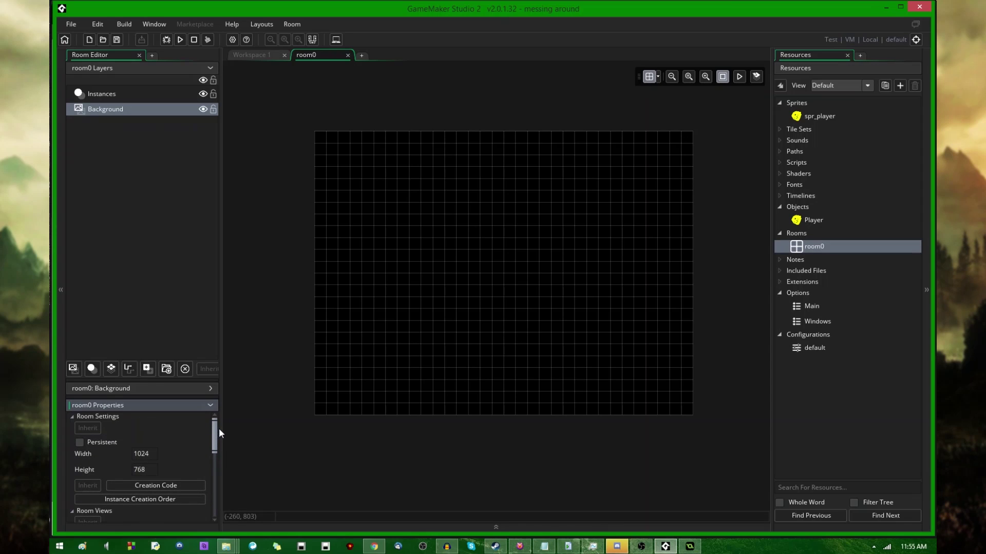
{"action": "left_click_drag", "start_coordinate": [214, 430], "coordinate": [216, 464]}
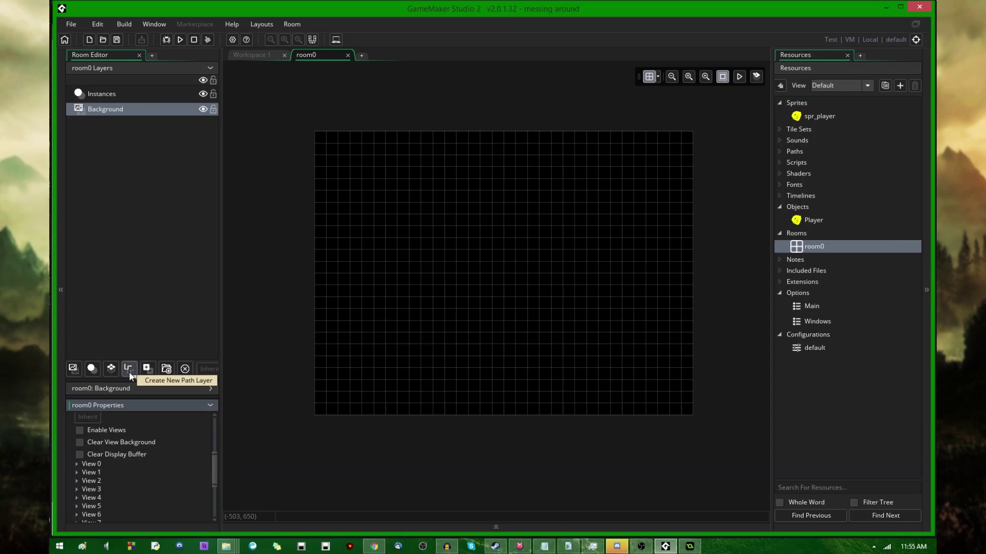
{"action": "left_click_drag", "start_coordinate": [214, 468], "coordinate": [214, 508]}
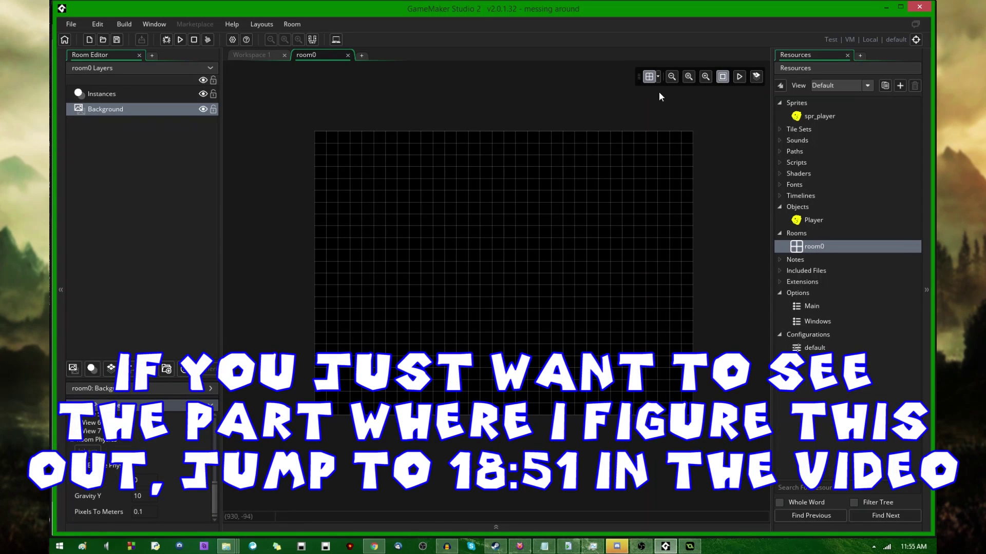
- Try locking and unlocking the Instances layer, and add a second instance layer and delete it
{"action": "left_click", "coordinate": [114, 97]}
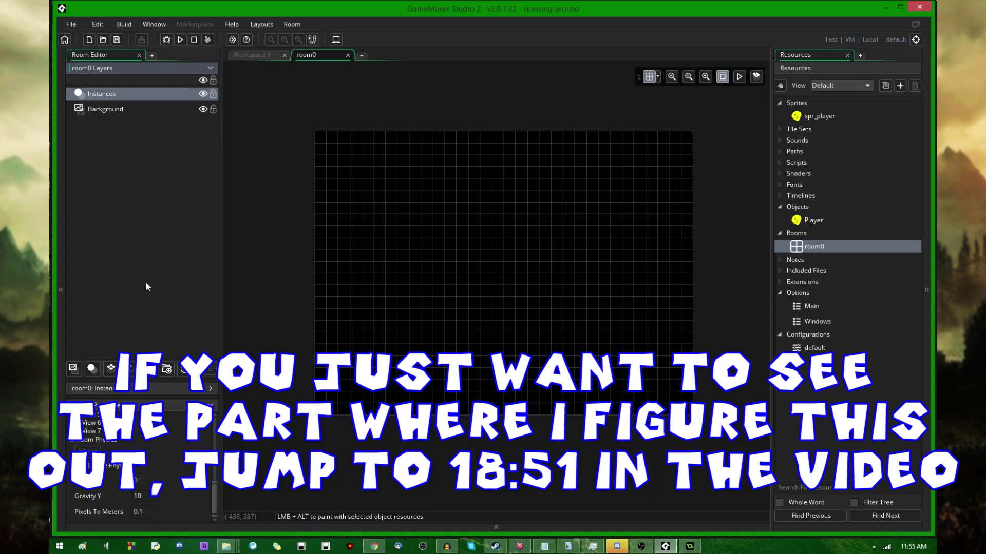
{"action": "left_click", "coordinate": [212, 94]}
{"action": "left_click", "coordinate": [213, 93]}
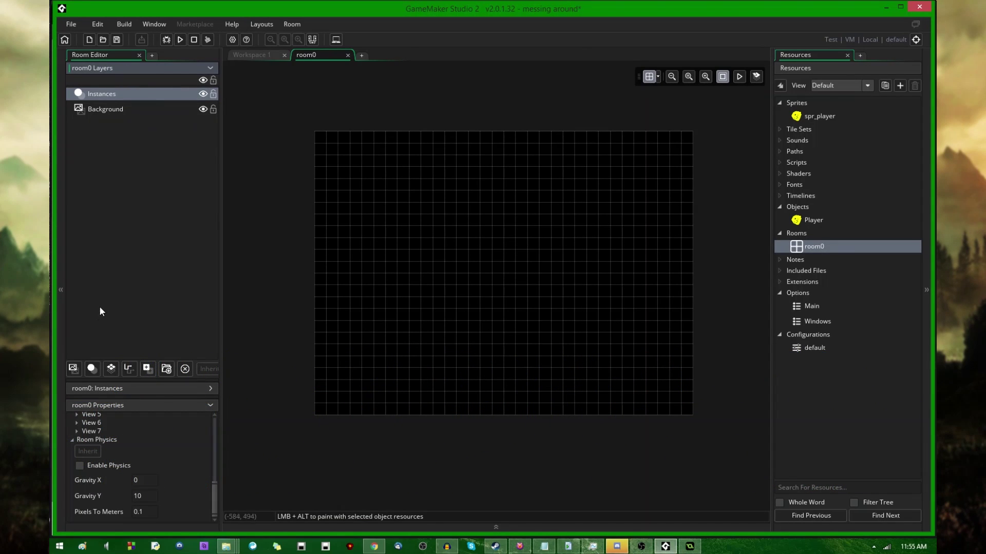
{"action": "left_click", "coordinate": [91, 369]}
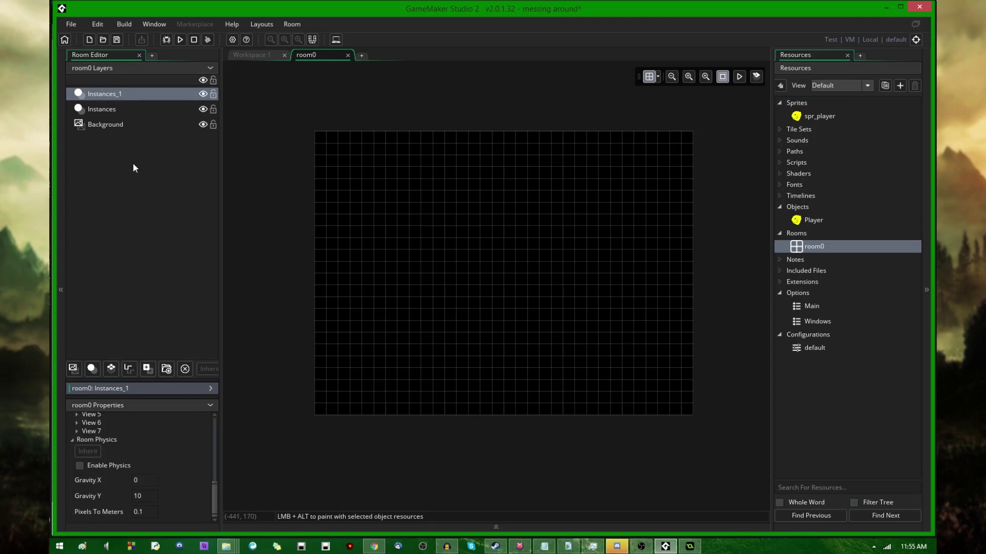
{"action": "right_click", "coordinate": [134, 94]}
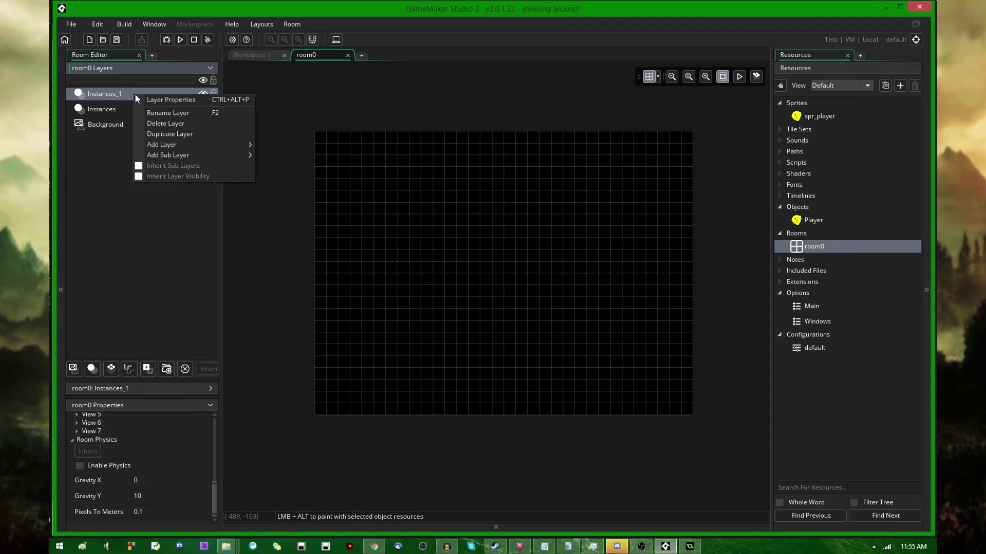
{"action": "left_click", "coordinate": [186, 124]}
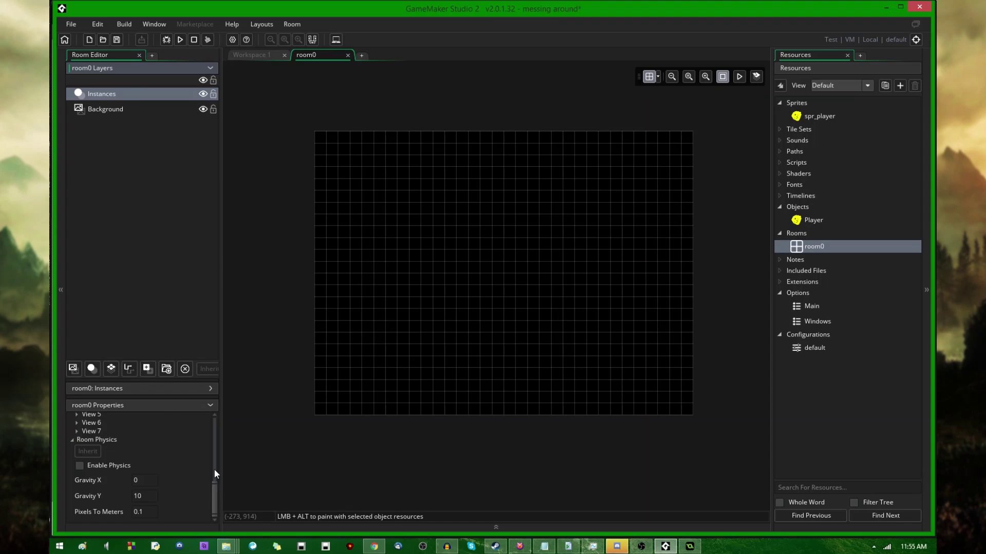
- Expand the Instances layer's properties and give the room0 Properties section below more height
{"action": "left_click", "coordinate": [214, 496]}
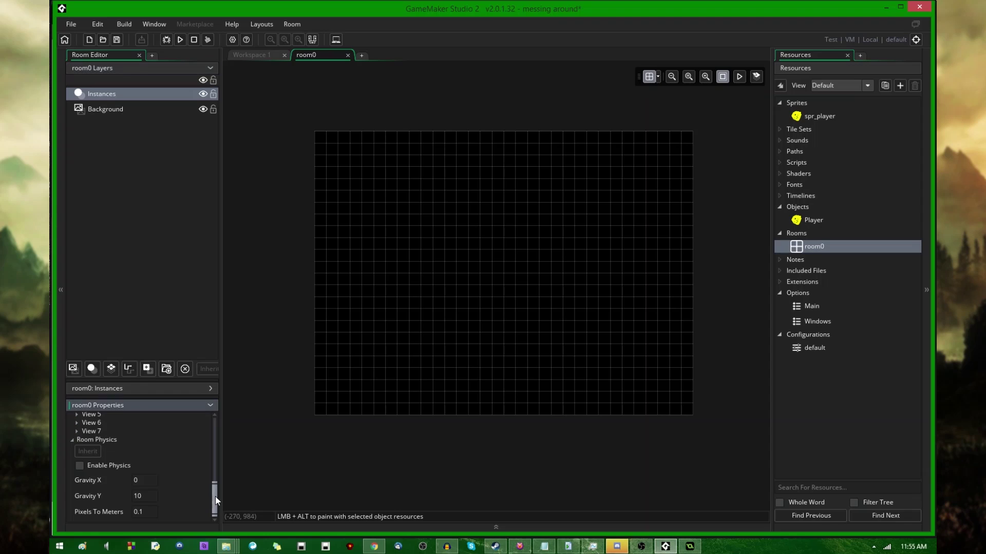
{"action": "left_click", "coordinate": [206, 389]}
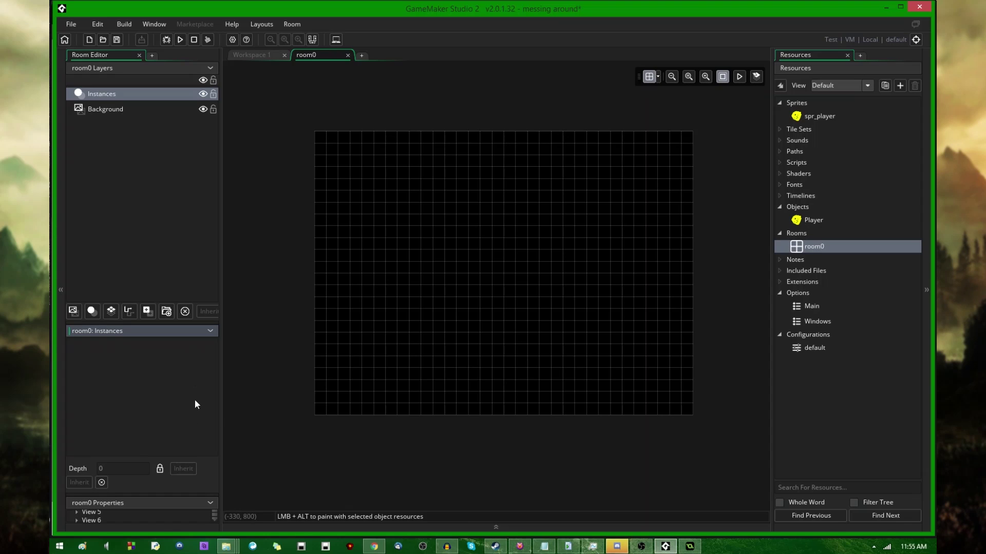
{"action": "left_click", "coordinate": [60, 289]}
{"action": "left_click", "coordinate": [59, 289]}
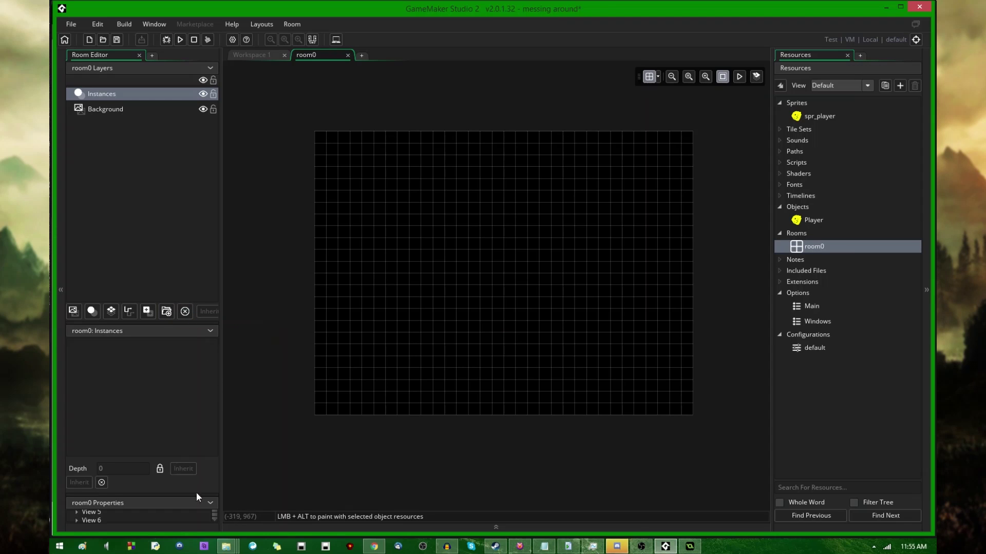
{"action": "left_click_drag", "start_coordinate": [190, 497], "coordinate": [192, 413]}
{"action": "left_click", "coordinate": [210, 331]}
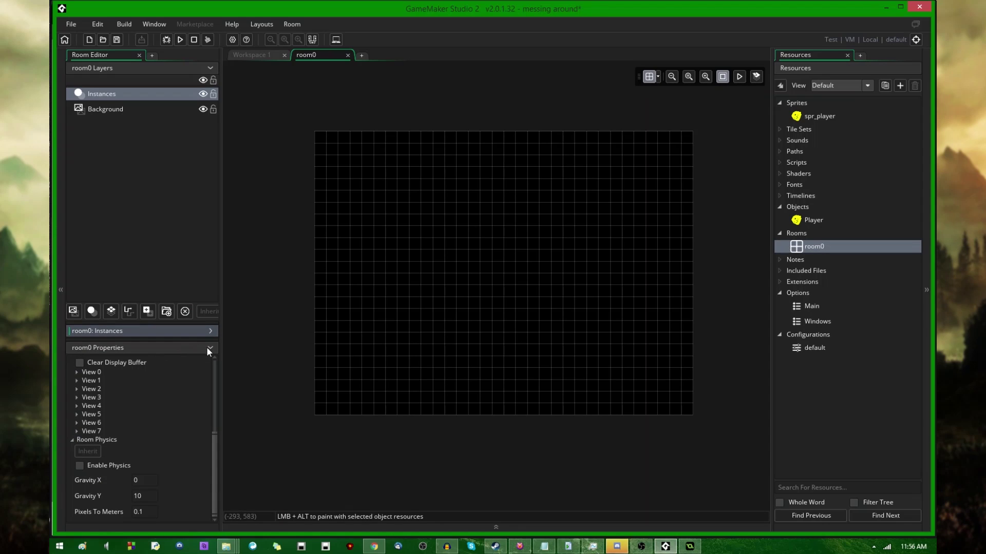
{"action": "left_click", "coordinate": [210, 331]}
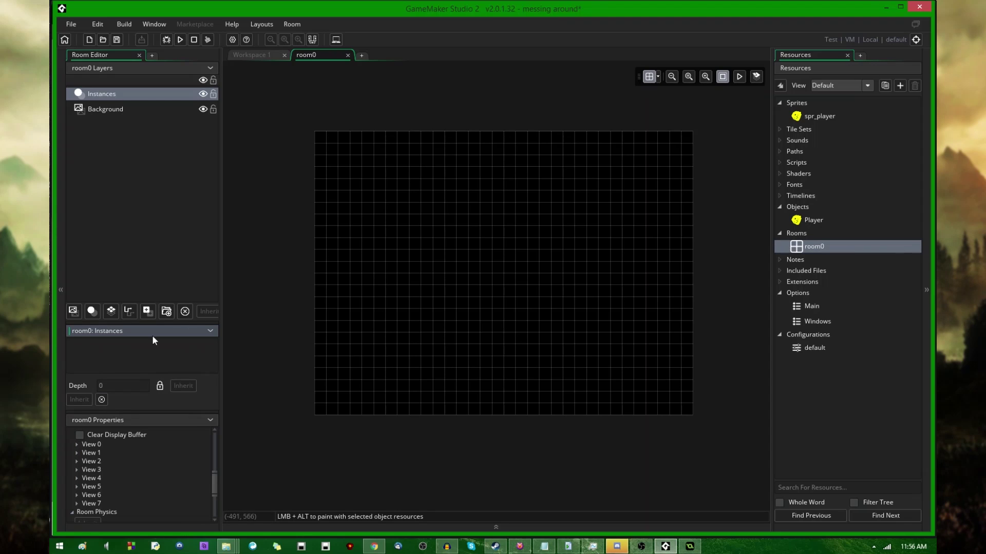
- Check the Instances layer's options and try to place the Player object in room0
{"action": "right_click", "coordinate": [144, 97]}
{"action": "left_click", "coordinate": [208, 244]}
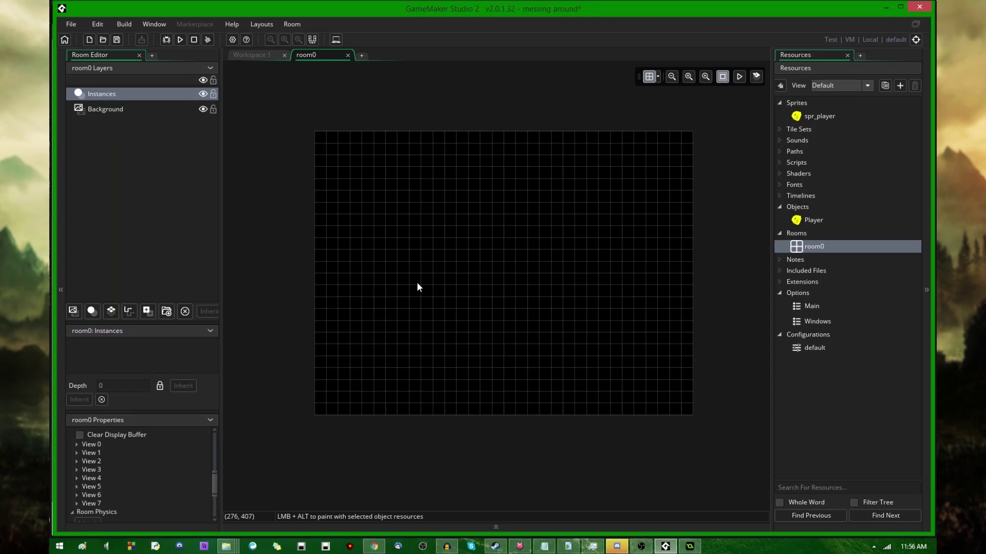
{"action": "left_click", "coordinate": [821, 222]}
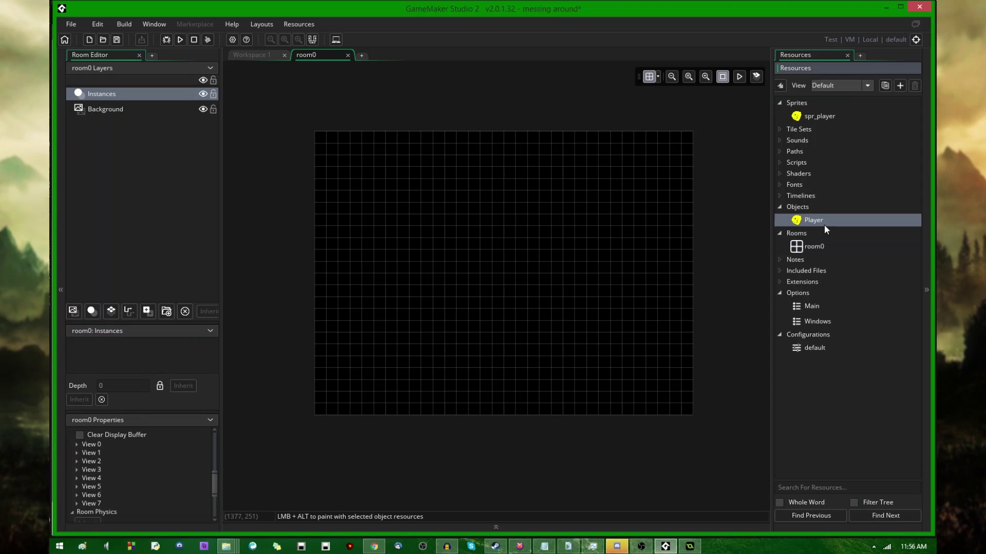
{"action": "left_click", "coordinate": [486, 267]}
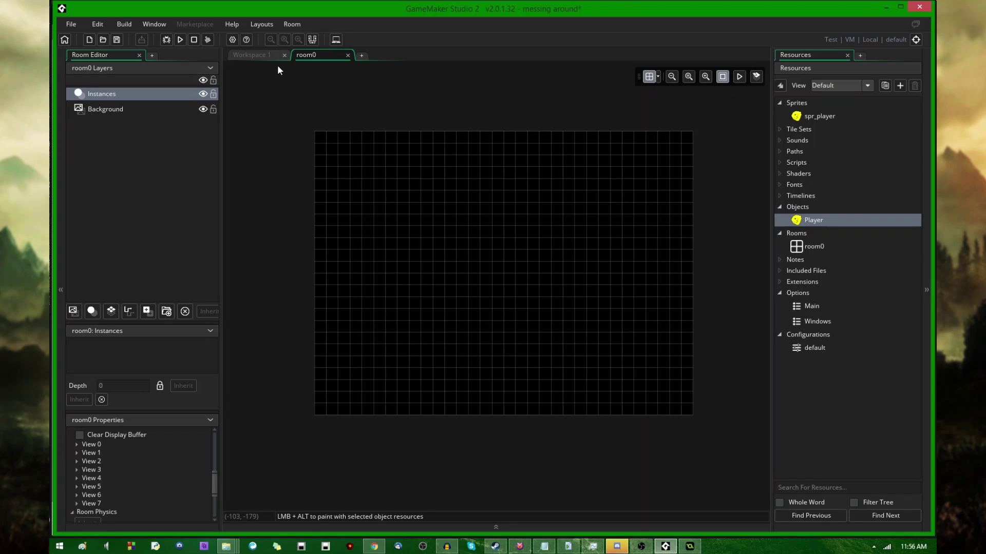
- Switch between Workspace 1 and room0, ending on the Player object's windows in Workspace 1
{"action": "left_click", "coordinate": [254, 58]}
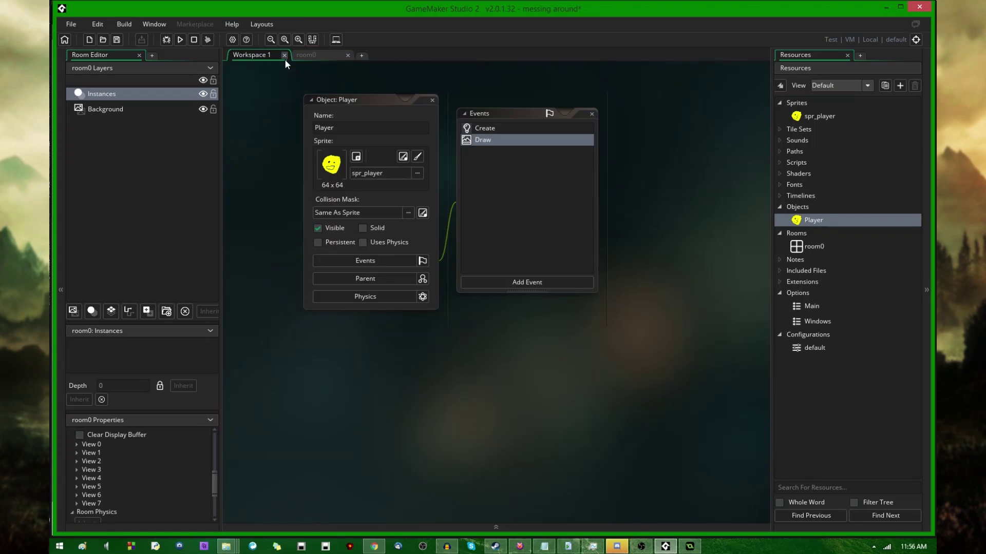
{"action": "left_click", "coordinate": [313, 55]}
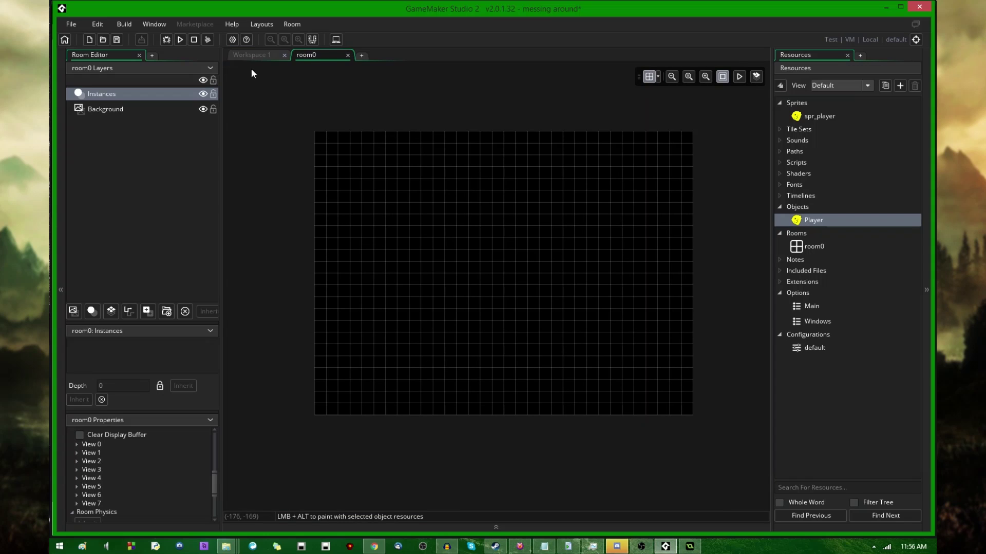
{"action": "left_click", "coordinate": [255, 56]}
{"action": "middle_click_drag", "start_coordinate": [332, 82], "coordinate": [267, 155]}
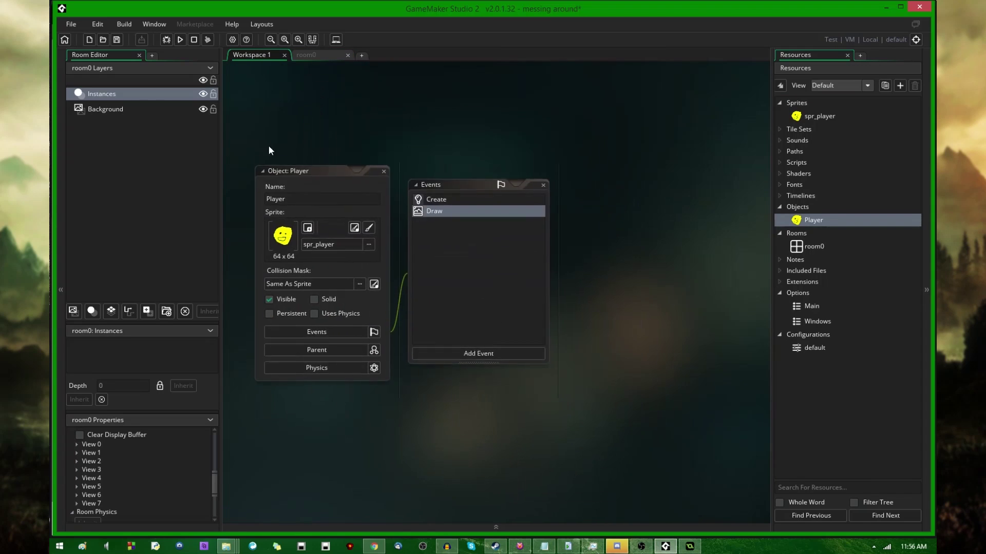
{"action": "scroll", "coordinate": [348, 110], "scroll_direction": "down", "scroll_amount": 2}
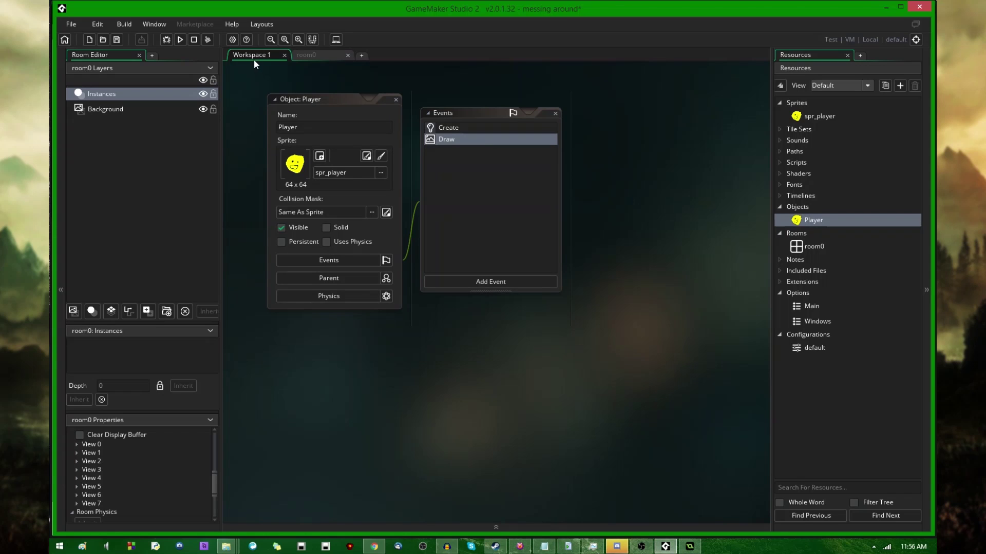
- Create a second workspace, open the spr_player sprite in it, and move the sprite's window higher
{"action": "left_click", "coordinate": [361, 55]}
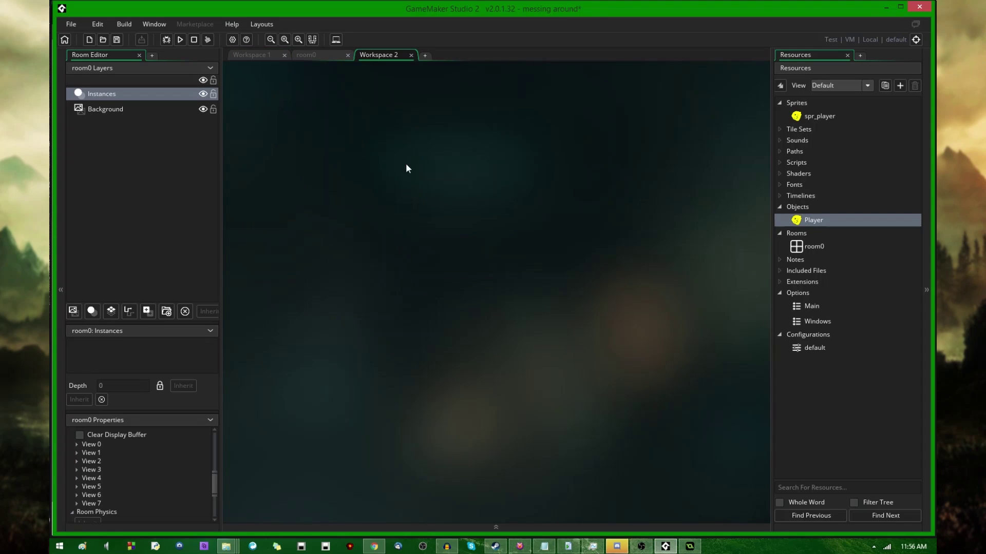
{"action": "left_click_drag", "start_coordinate": [821, 119], "coordinate": [511, 140]}
{"action": "left_click", "coordinate": [252, 54]}
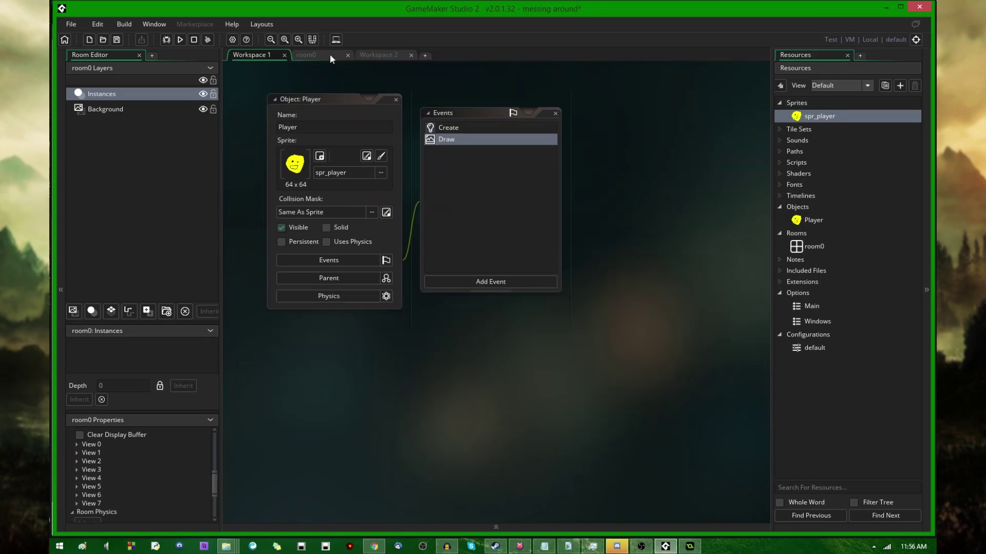
{"action": "left_click", "coordinate": [386, 55]}
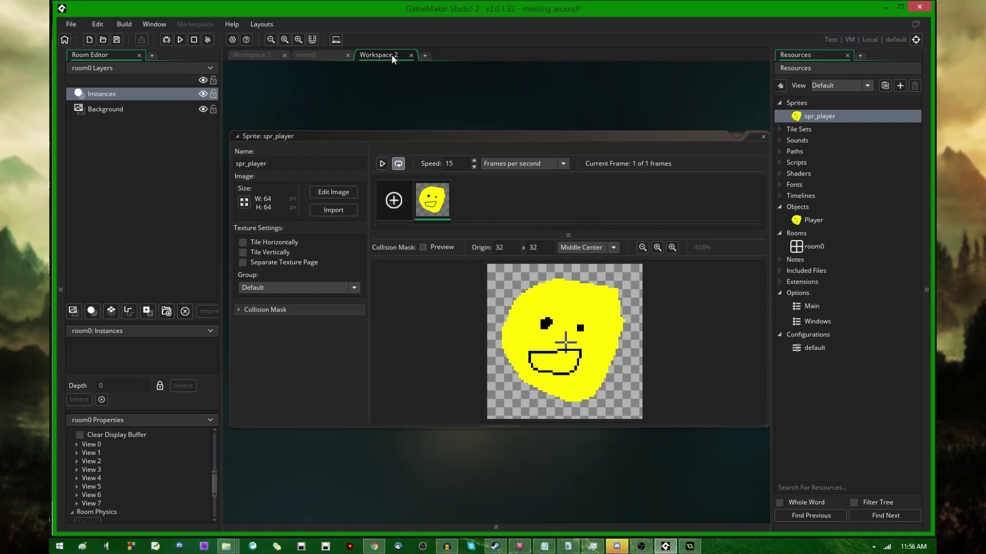
{"action": "left_click_drag", "start_coordinate": [451, 136], "coordinate": [433, 80]}
- Return to room0, collapse its Layers section, and bring the Room Settings into view
{"action": "left_click", "coordinate": [312, 55]}
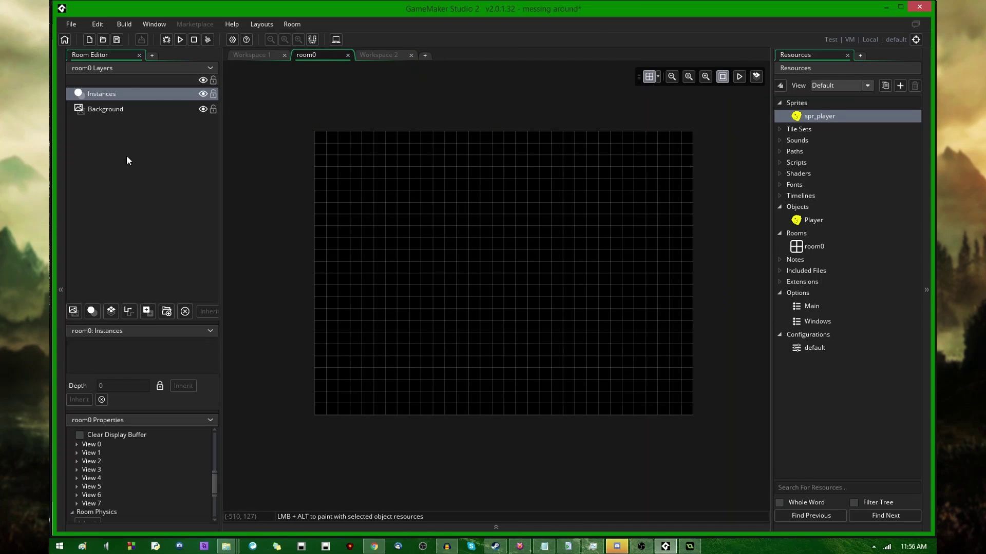
{"action": "left_click", "coordinate": [211, 69]}
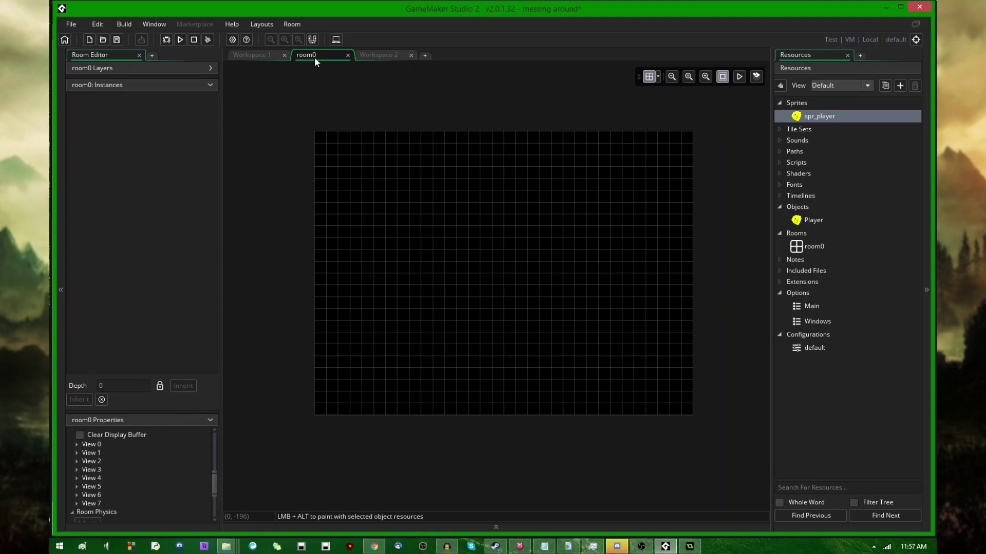
{"action": "left_click_drag", "start_coordinate": [217, 479], "coordinate": [217, 438]}
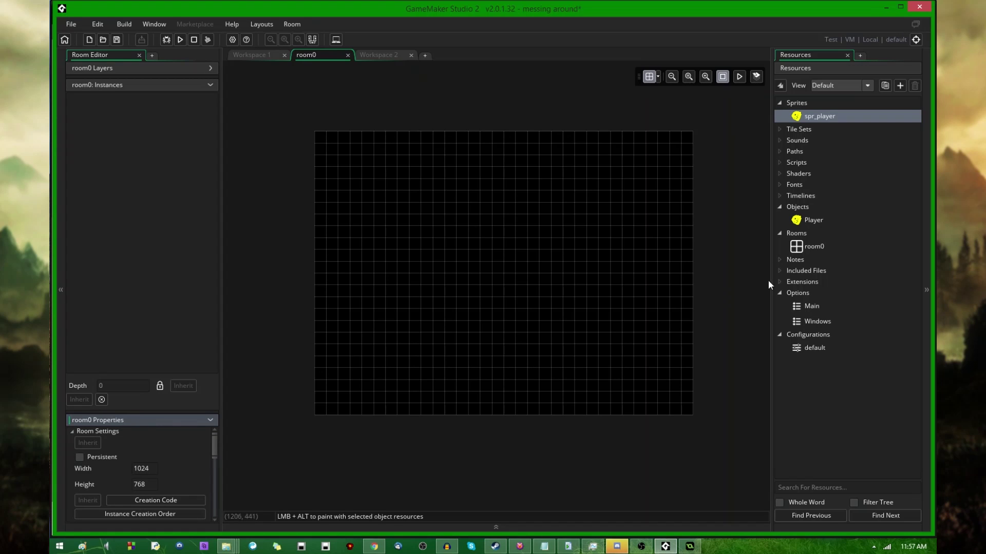
- Rename room0 as Thing in the project's resources
{"action": "left_click", "coordinate": [805, 251]}
{"action": "right_click", "coordinate": [804, 249]}
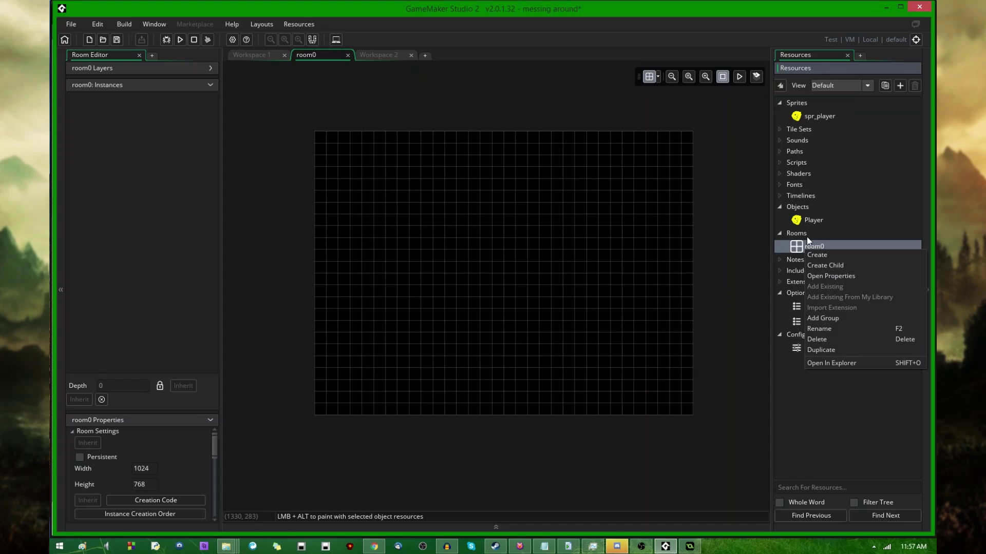
{"action": "left_click", "coordinate": [839, 328]}
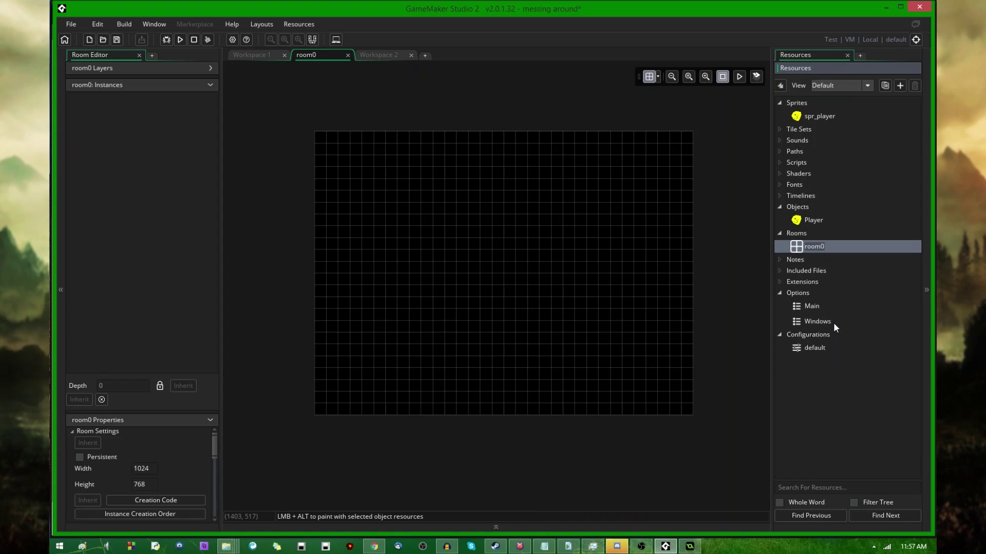
{"action": "key", "text": "BackSpace"}
{"action": "type", "text": "Thing"}
{"action": "key", "text": "Return"}
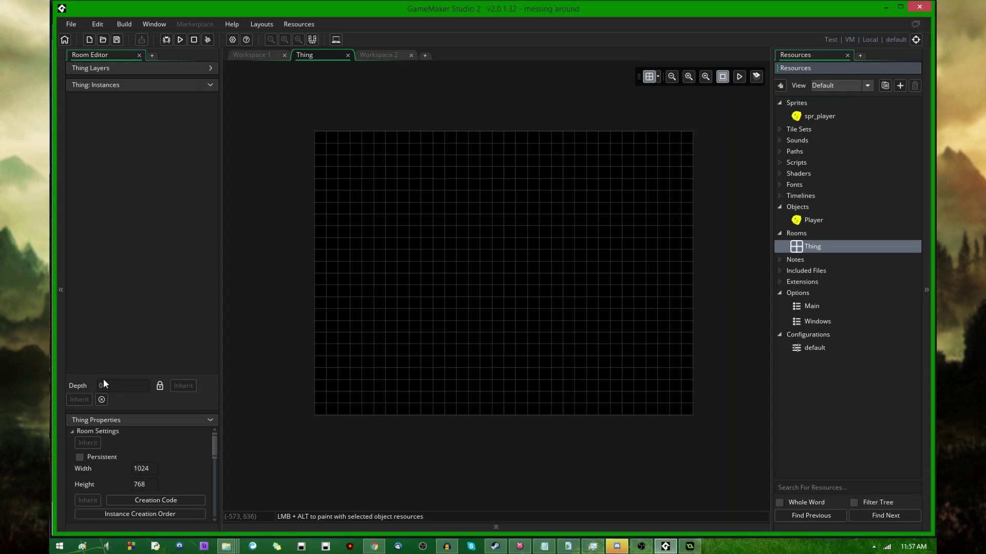
- Enlarge the Thing Properties section of the room editor so that more of the room's settings fit
{"action": "left_click", "coordinate": [151, 399]}
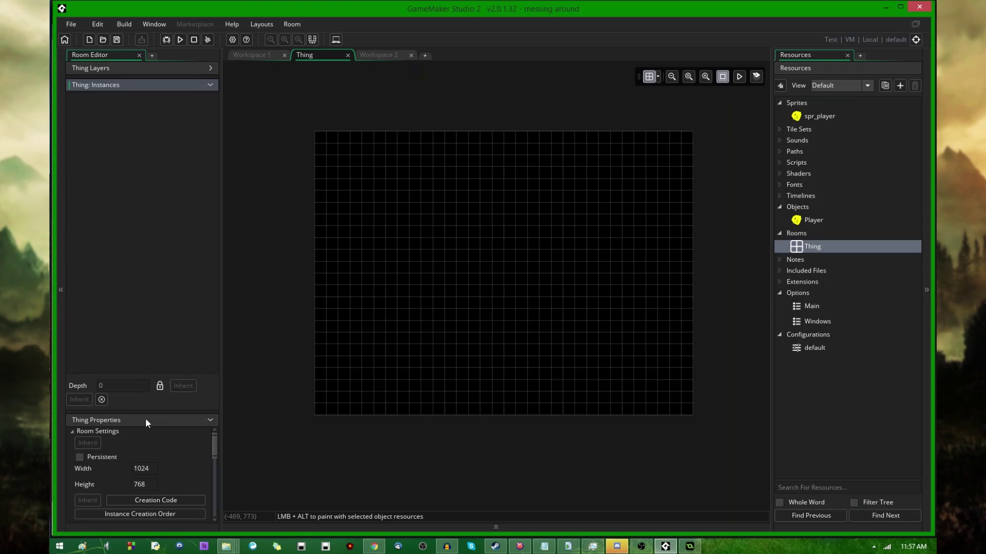
{"action": "left_click_drag", "start_coordinate": [159, 298], "coordinate": [212, 218]}
- Open the GameMaker Studio 2 user manual and go to the Rooms page in its Editors chapter
{"action": "key", "text": "F1"}
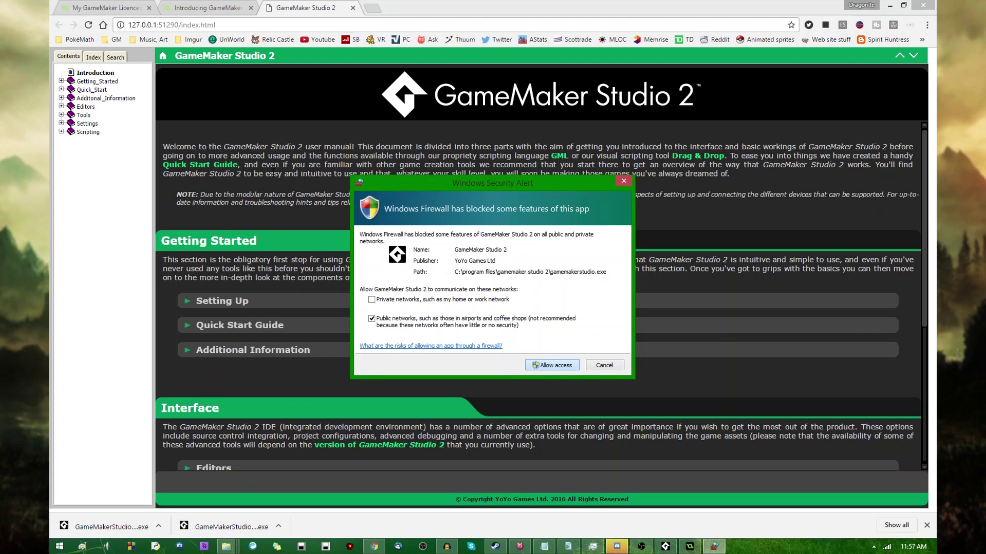
{"action": "left_click", "coordinate": [86, 106]}
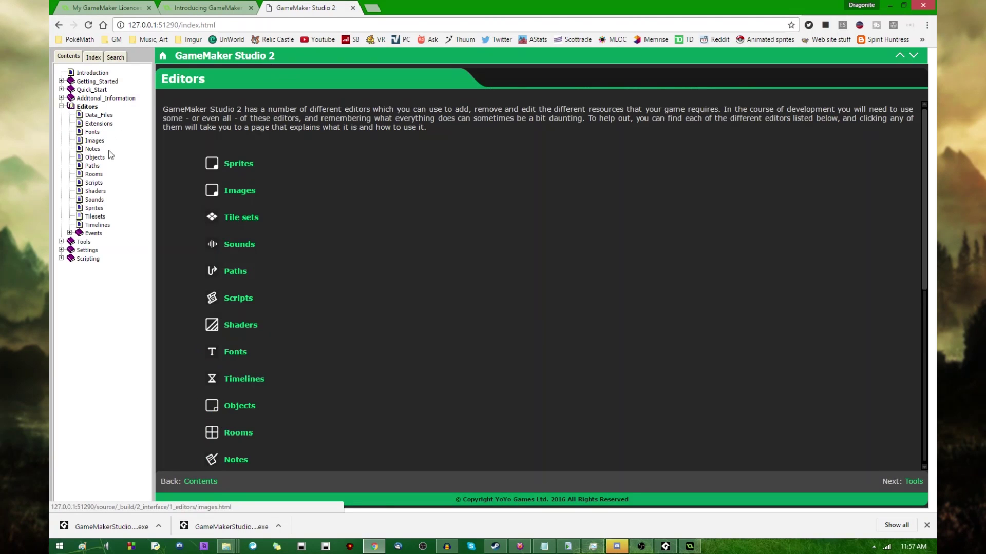
{"action": "left_click", "coordinate": [92, 165]}
{"action": "left_click", "coordinate": [94, 174]}
{"action": "key", "text": "F5"}
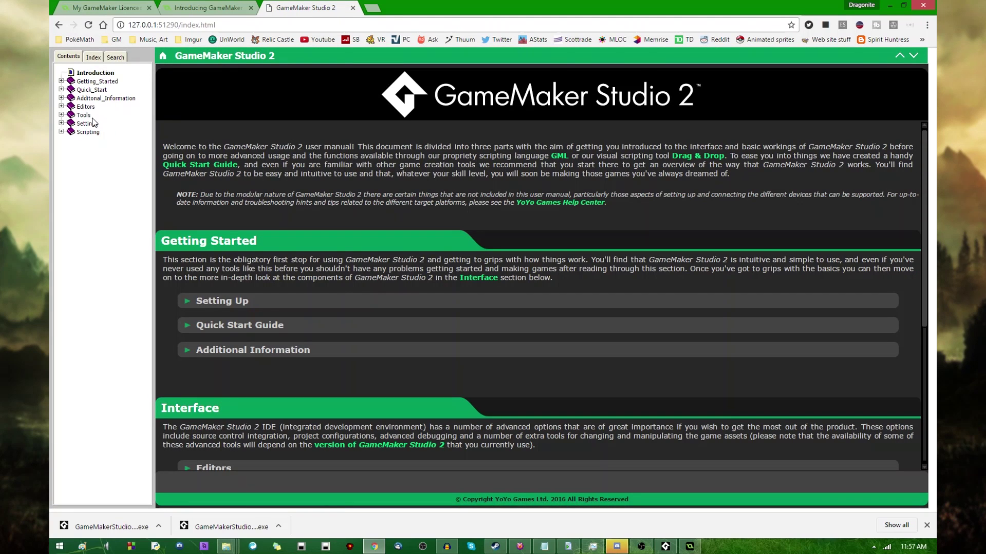
{"action": "left_click", "coordinate": [86, 107]}
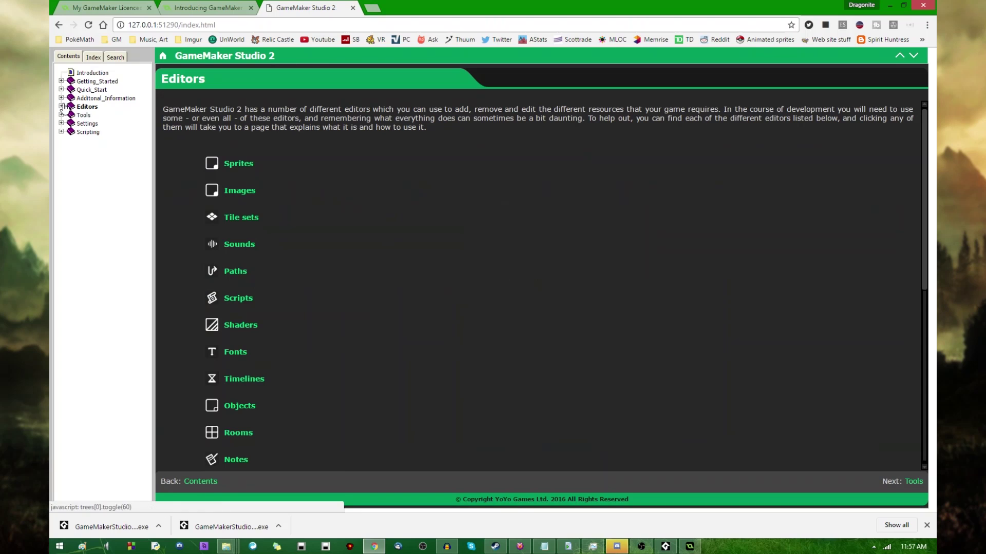
{"action": "left_click", "coordinate": [69, 107]}
{"action": "left_click", "coordinate": [93, 175]}
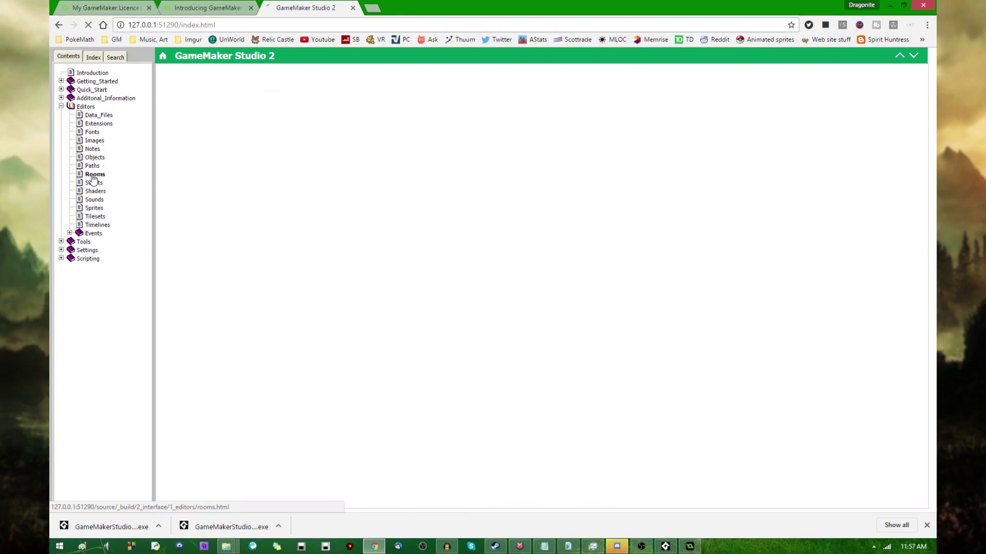
- Search the Room Editor manual page for "instance" and look over its introduction
{"action": "key", "text": "ctrl+f"}
{"action": "type", "text": "ins"}
{"action": "scroll", "coordinate": [229, 241], "scroll_direction": "down", "scroll_amount": 4}
{"action": "type", "text": "tance"}
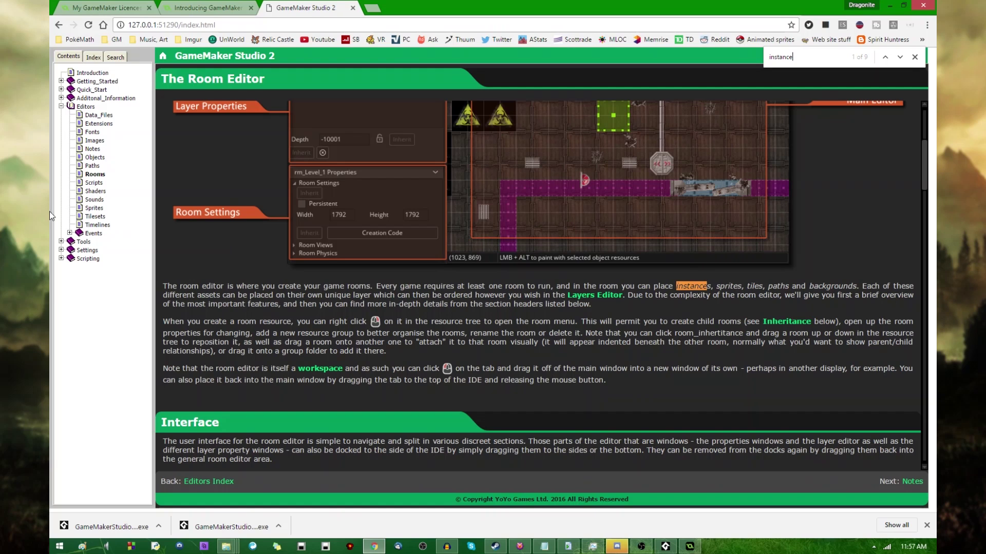
{"action": "scroll", "coordinate": [259, 263], "scroll_direction": "up", "scroll_amount": 3}
{"action": "scroll", "coordinate": [257, 263], "scroll_direction": "up", "scroll_amount": 1}
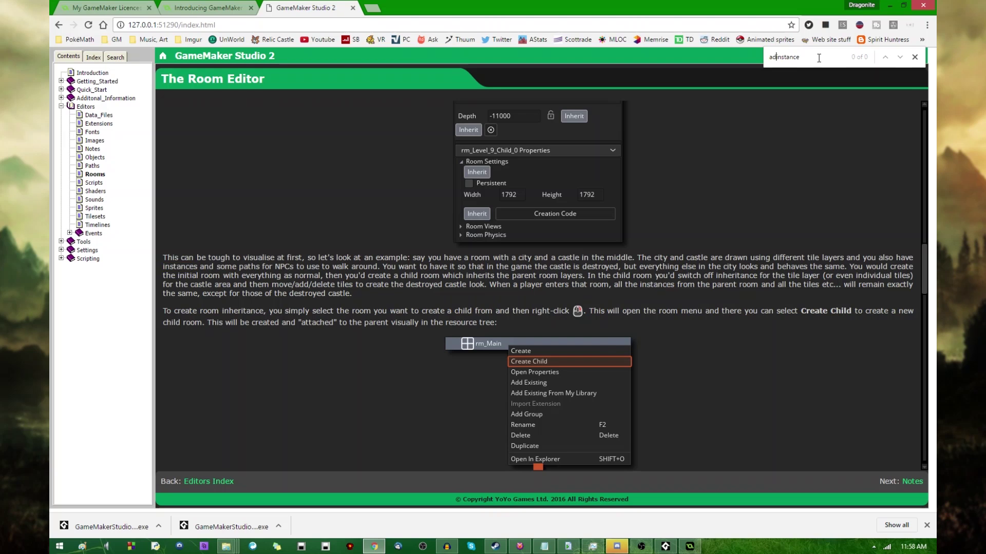
- Search the page for "add instance" and read the Inheritance paragraph, highlighting its text
{"action": "type", "text": "dd instance"}
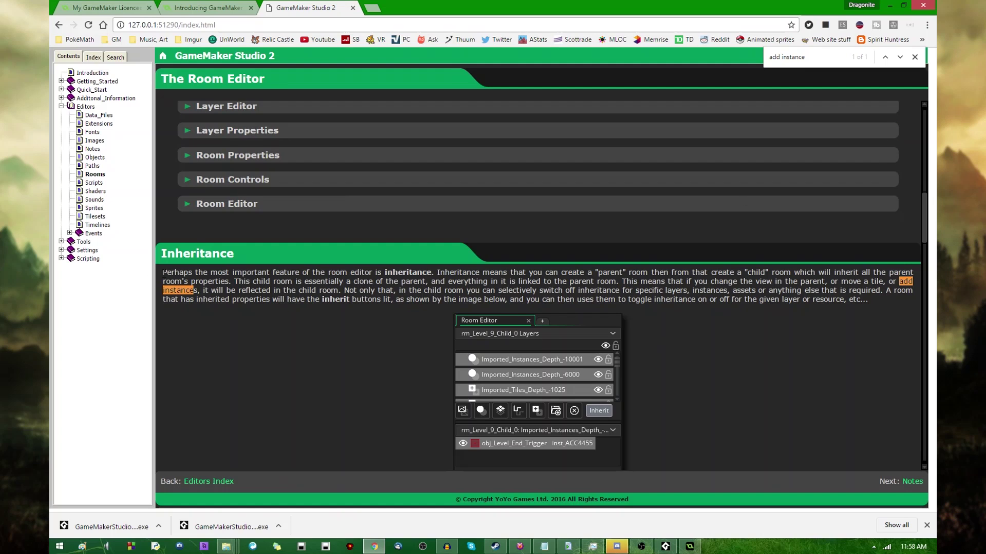
{"action": "left_click_drag", "start_coordinate": [161, 272], "coordinate": [623, 281]}
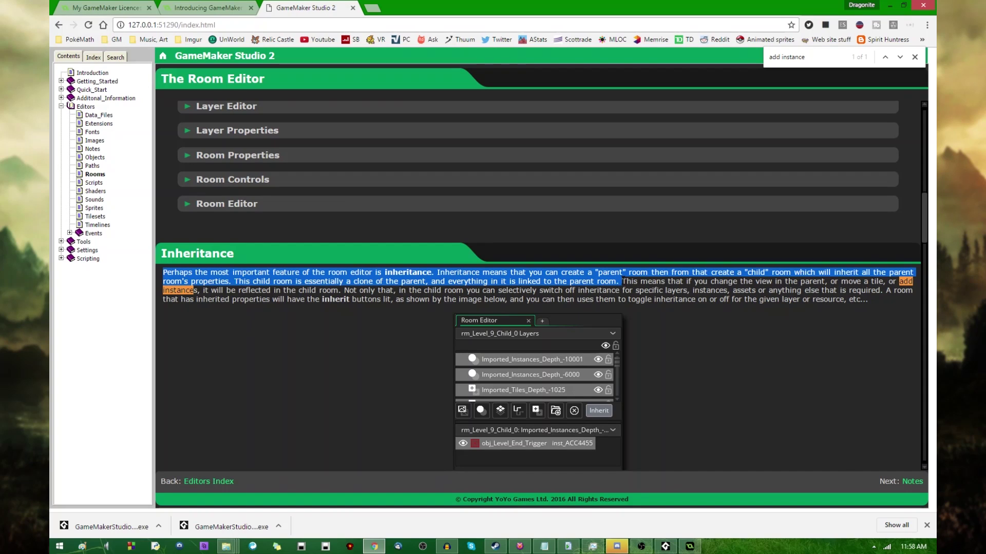
{"action": "left_click_drag", "start_coordinate": [622, 282], "coordinate": [622, 282]}
{"action": "mouse_move", "coordinate": [619, 282]}
{"action": "left_mouse_down"}
{"action": "mouse_move", "coordinate": [786, 291]}
{"action": "mouse_move", "coordinate": [829, 273]}
{"action": "mouse_move", "coordinate": [338, 290]}
{"action": "mouse_move", "coordinate": [621, 281]}
{"action": "left_mouse_up"}
{"action": "left_click", "coordinate": [620, 281]}
{"action": "left_click_drag", "start_coordinate": [163, 272], "coordinate": [298, 291]}
- Read on through the child room example and the Layers section of the Room Editor page
{"action": "scroll", "coordinate": [313, 300], "scroll_direction": "down", "scroll_amount": 1}
{"action": "scroll", "coordinate": [313, 299], "scroll_direction": "down", "scroll_amount": 6}
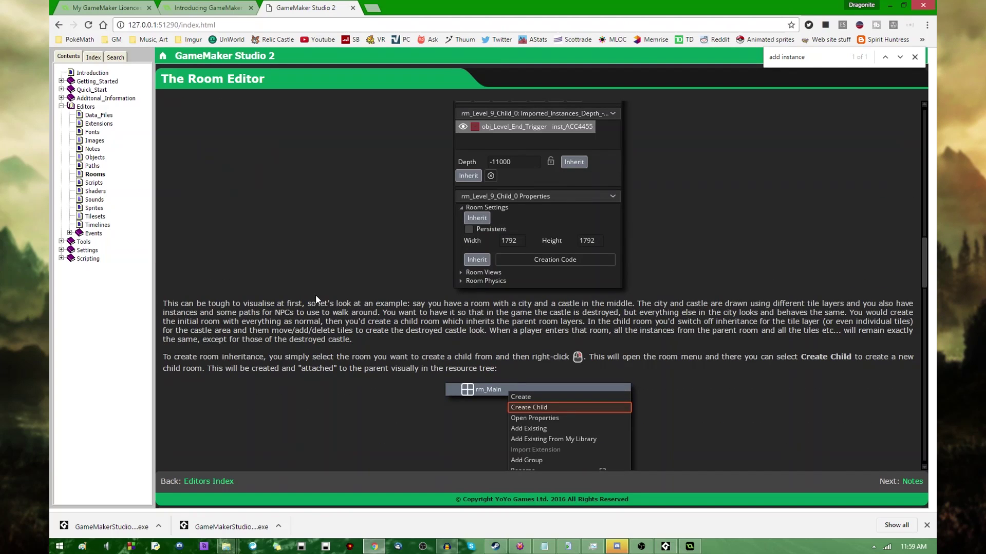
{"action": "scroll", "coordinate": [317, 293], "scroll_direction": "down", "scroll_amount": 5}
{"action": "scroll", "coordinate": [317, 294], "scroll_direction": "down", "scroll_amount": 4}
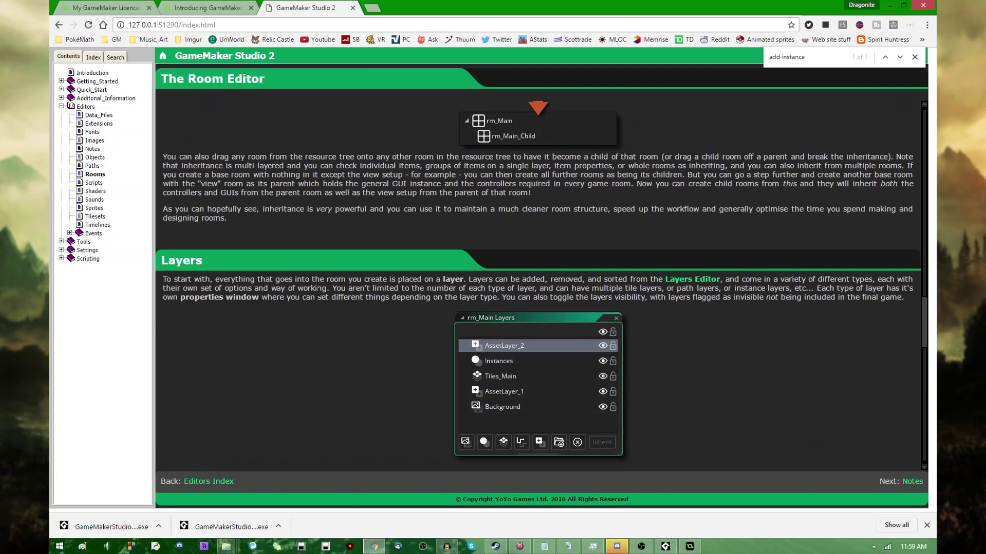
{"action": "scroll", "coordinate": [310, 293], "scroll_direction": "down", "scroll_amount": 2}
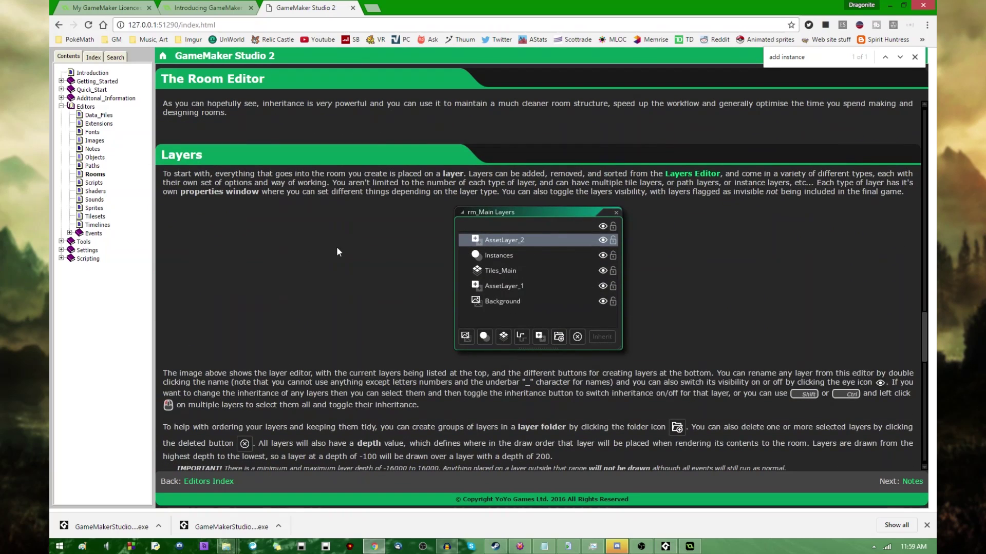
{"action": "scroll", "coordinate": [334, 247], "scroll_direction": "down", "scroll_amount": 9}
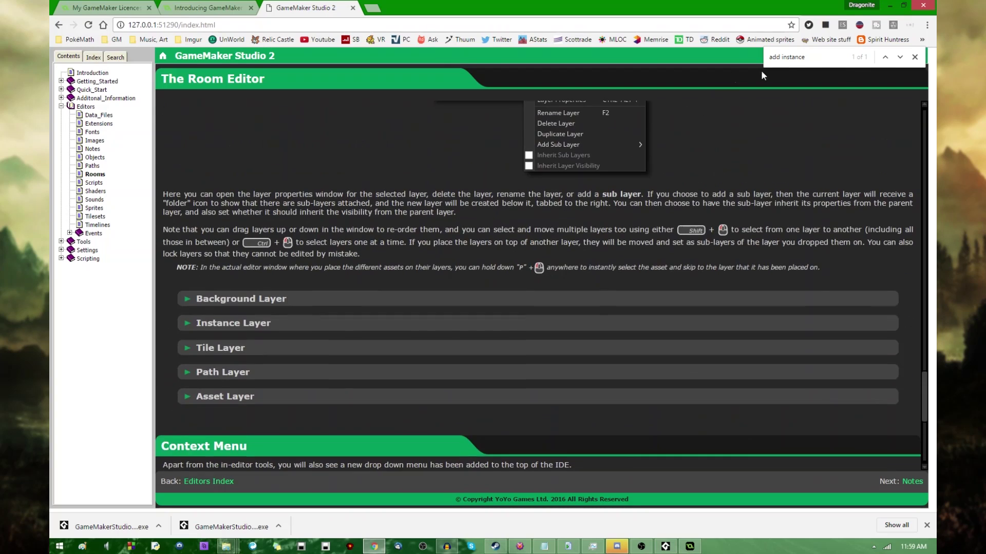
- Shorten the page search to "instance", step through the matches, and expand the Instance Layer section
{"action": "key", "text": "Delete"}
{"action": "key", "text": "Delete"}
{"action": "key", "text": "Delete"}
{"action": "key", "text": "Delete"}
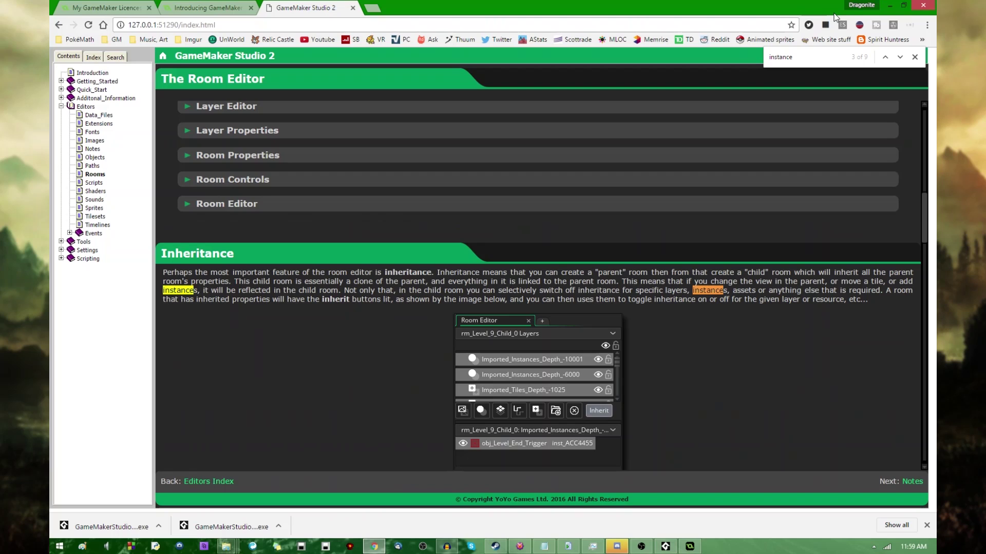
{"action": "key", "text": "Return"}
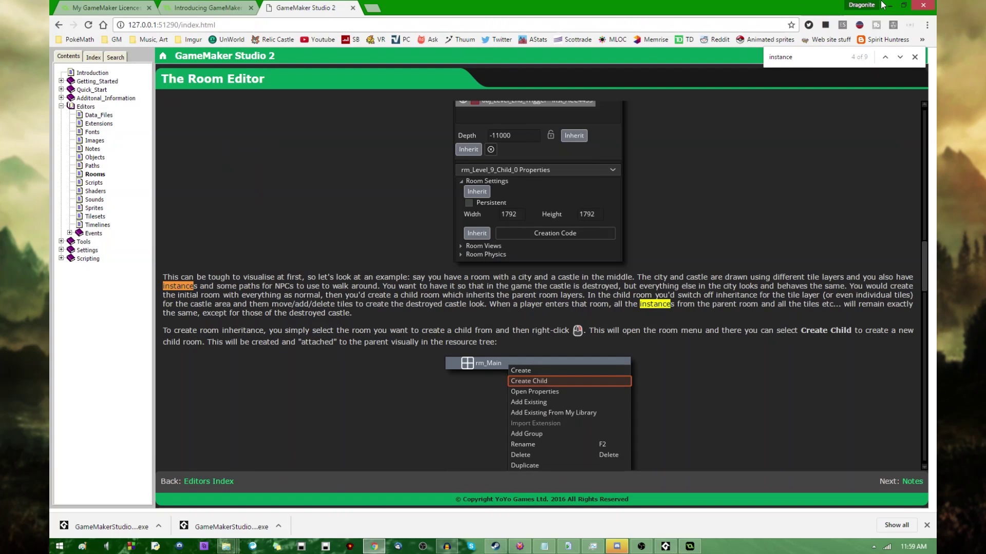
{"action": "key", "text": "Return"}
{"action": "key", "text": "Return"}
{"action": "key", "text": "Return"}
{"action": "key", "text": "Return"}
{"action": "left_click", "coordinate": [188, 286]}
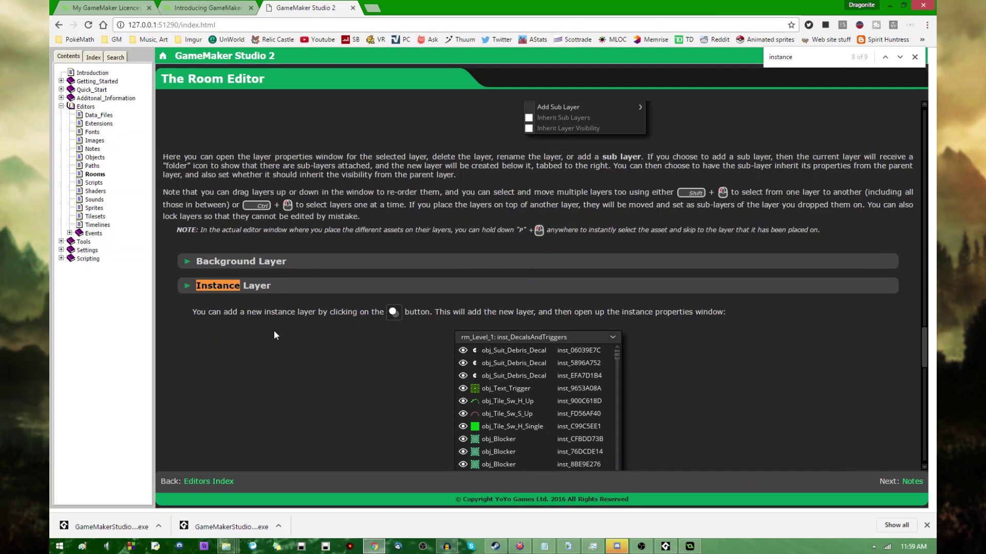
- Read the Instance Layer section and highlight the passage on adding instances to a layer from the resource tree
{"action": "scroll", "coordinate": [275, 335], "scroll_direction": "down", "scroll_amount": 6}
{"action": "scroll", "coordinate": [275, 334], "scroll_direction": "up", "scroll_amount": 2}
{"action": "scroll", "coordinate": [275, 335], "scroll_direction": "down", "scroll_amount": 2}
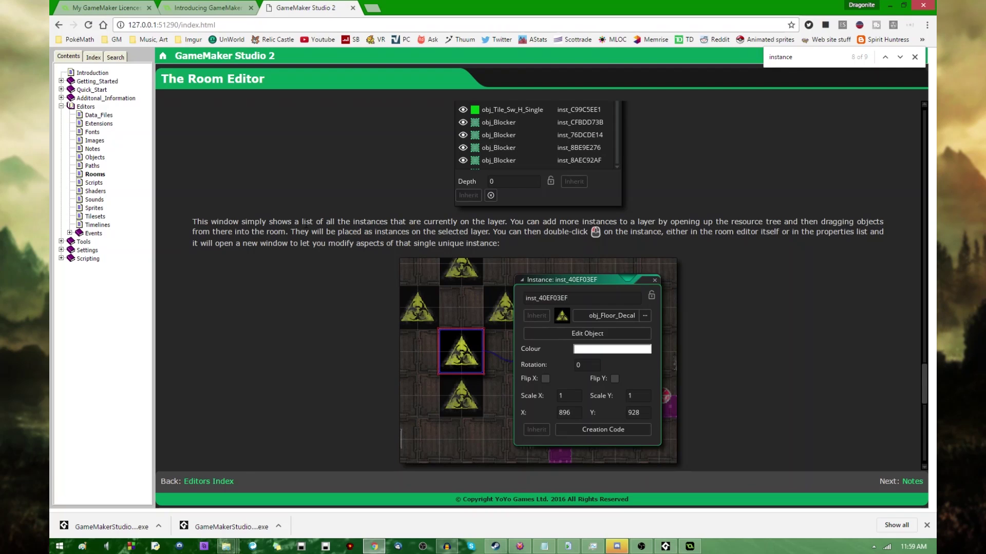
{"action": "scroll", "coordinate": [308, 229], "scroll_direction": "up", "scroll_amount": 3}
{"action": "scroll", "coordinate": [308, 229], "scroll_direction": "down", "scroll_amount": 1}
{"action": "scroll", "coordinate": [308, 229], "scroll_direction": "up", "scroll_amount": 1}
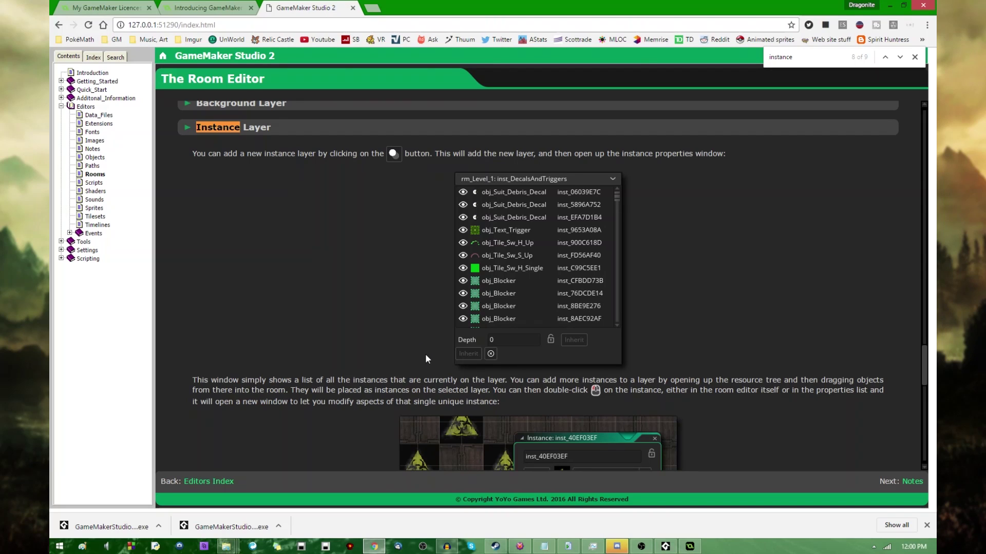
{"action": "left_click_drag", "start_coordinate": [507, 380], "coordinate": [887, 387]}
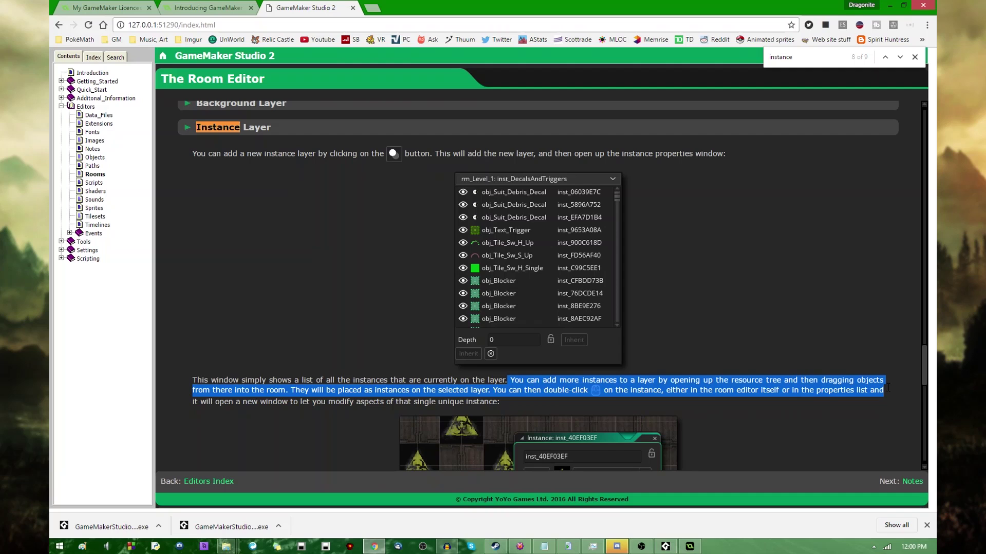
{"action": "left_click_drag", "start_coordinate": [887, 393], "coordinate": [887, 400]}
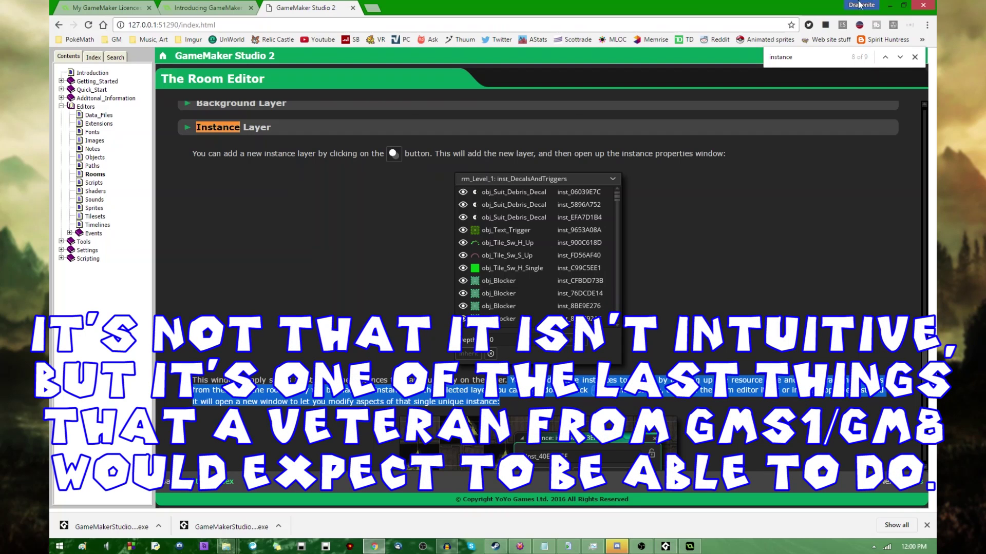
- Return to GameMaker Studio 2 and place a Player instance in the upper-left part of the Thing room
{"action": "left_click", "coordinate": [886, 5]}
{"action": "left_click_drag", "start_coordinate": [815, 220], "coordinate": [434, 226]}
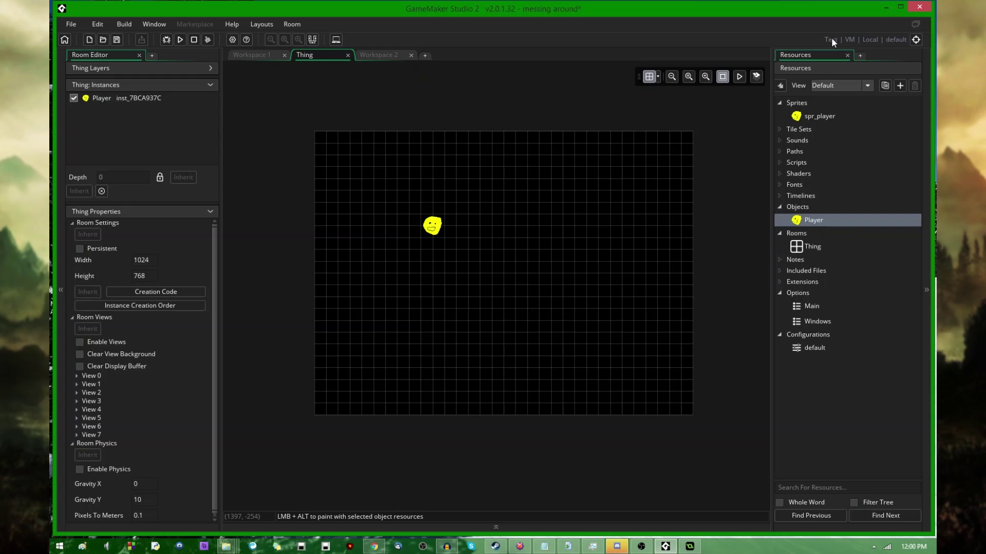
- Run the game to test the room with the placed Player, then close the game window
{"action": "left_click", "coordinate": [124, 24]}
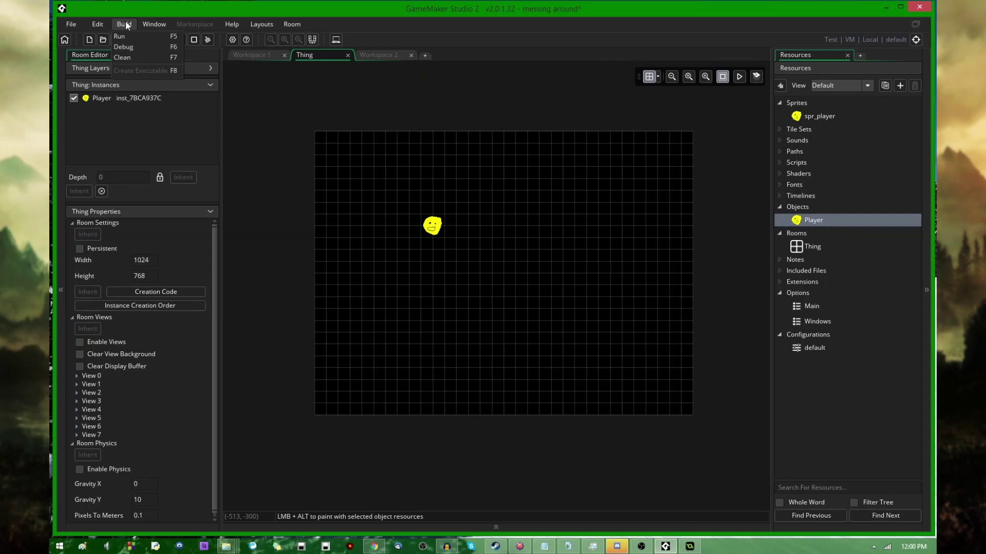
{"action": "left_click", "coordinate": [147, 37]}
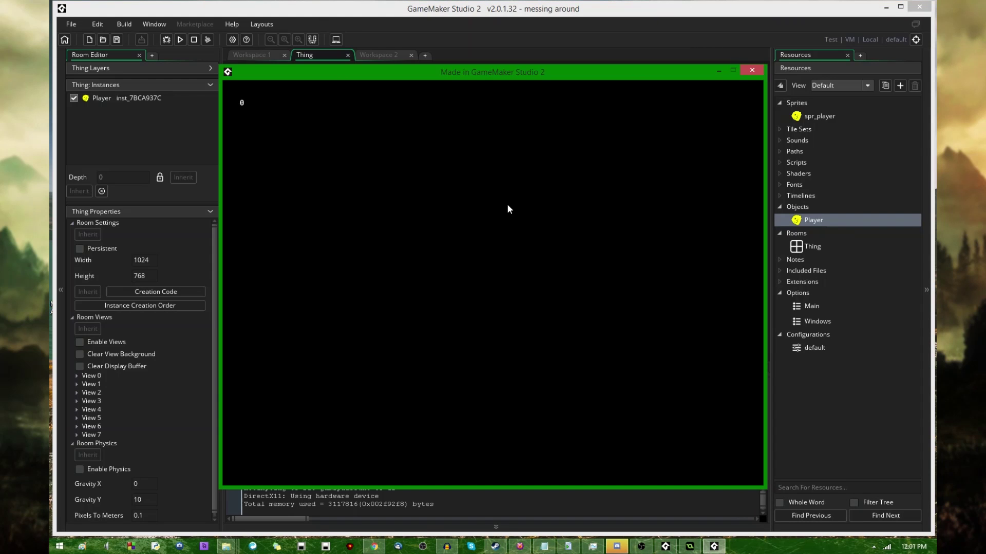
{"action": "left_click", "coordinate": [751, 71]}
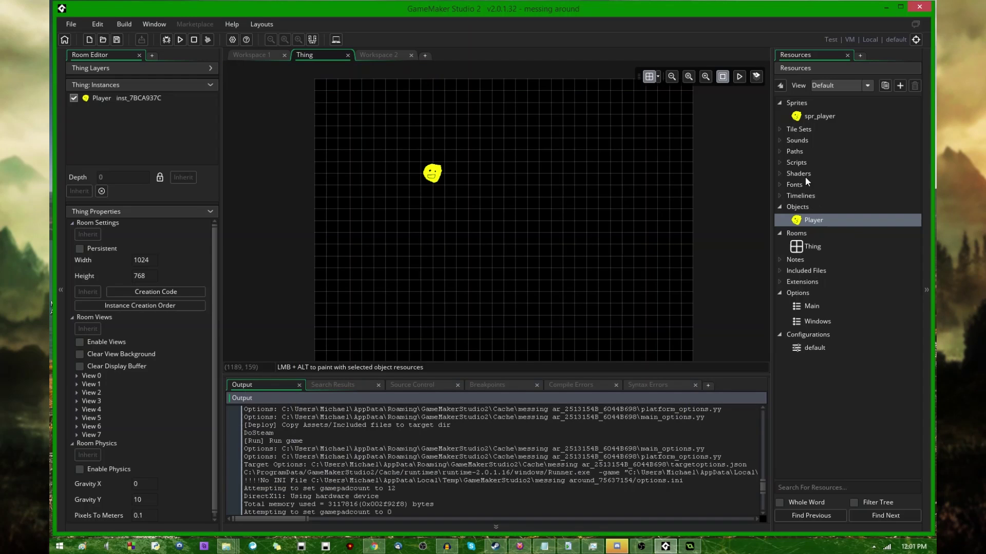
- Add an Execute Code action containing randomize(); above the Set Score action in the Player's Create event
{"action": "double_click", "coordinate": [808, 220]}
{"action": "left_click", "coordinate": [469, 127]}
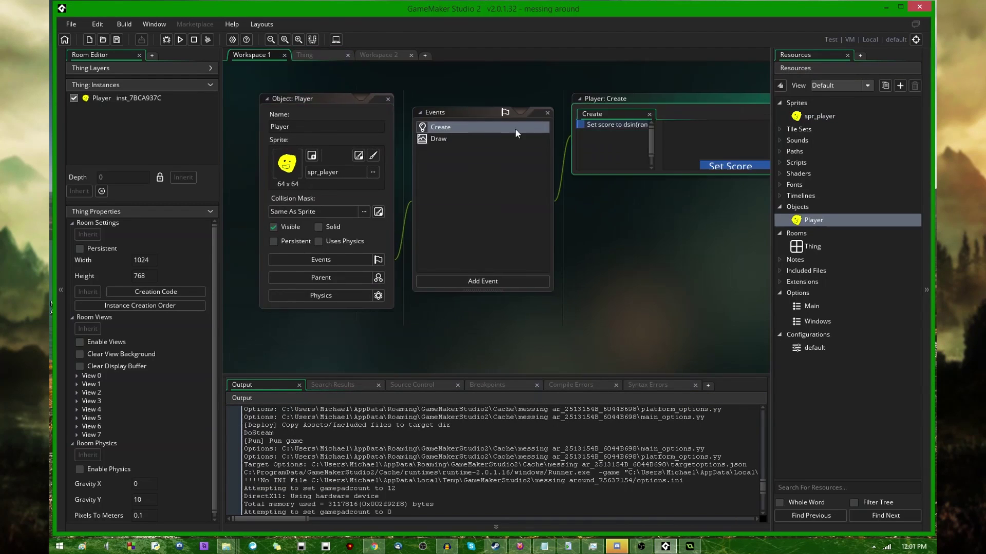
{"action": "left_click", "coordinate": [498, 183]}
{"action": "right_click", "coordinate": [500, 153]}
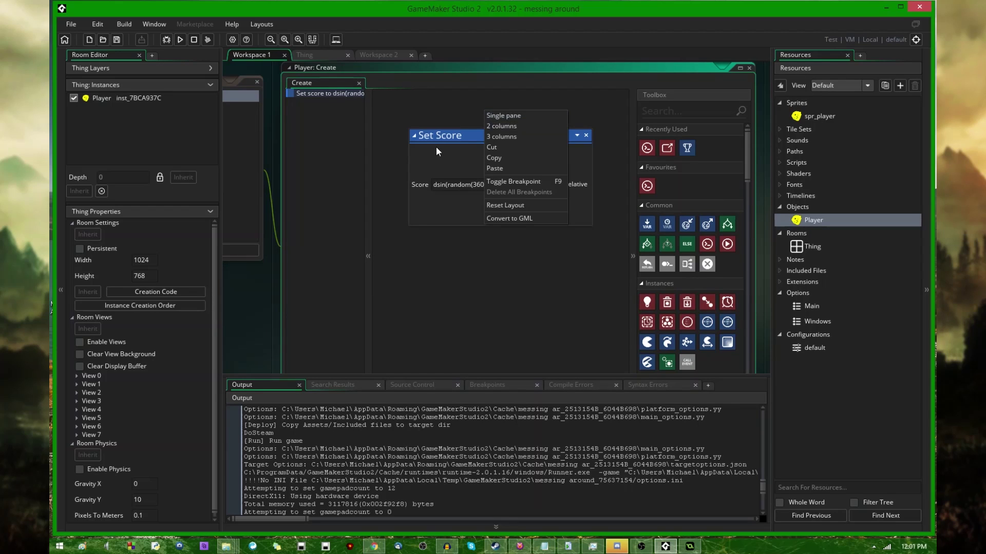
{"action": "left_click", "coordinate": [472, 145]}
{"action": "left_click_drag", "start_coordinate": [646, 185], "coordinate": [472, 162]}
{"action": "left_click_drag", "start_coordinate": [486, 216], "coordinate": [485, 91]}
{"action": "type", "text": "randomize();"}
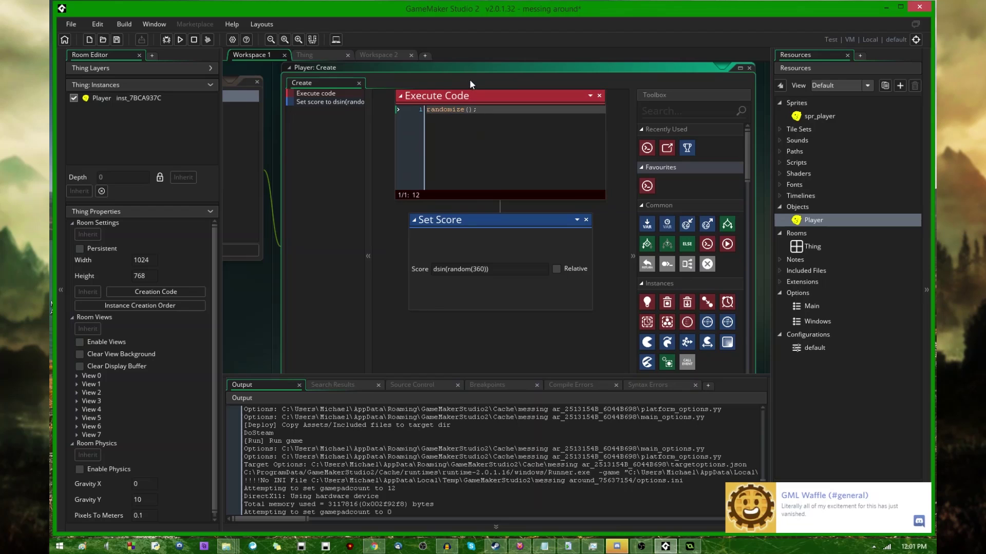
- Run the game again, check the Set Score expression while it compiles, and close the game window
{"action": "left_click", "coordinate": [180, 39]}
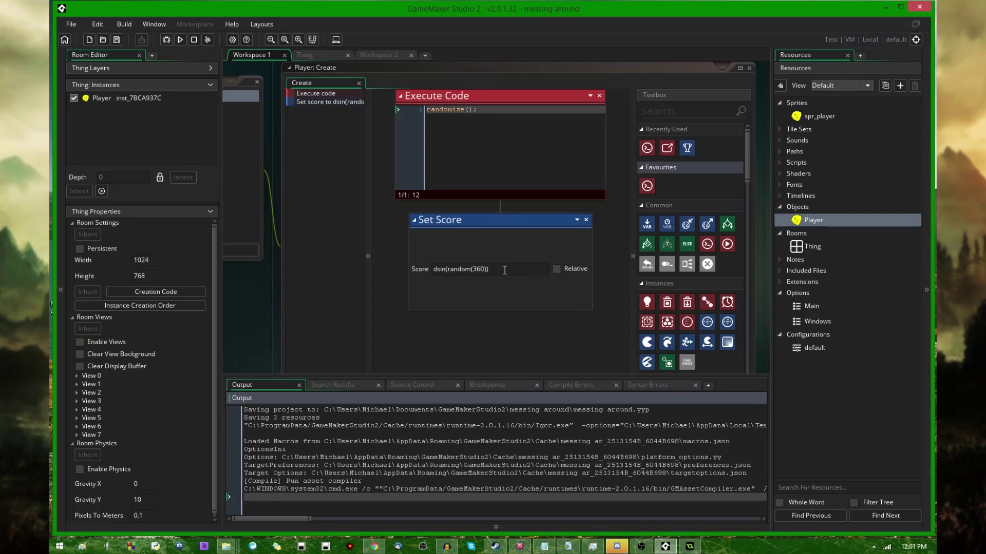
{"action": "left_click", "coordinate": [487, 270]}
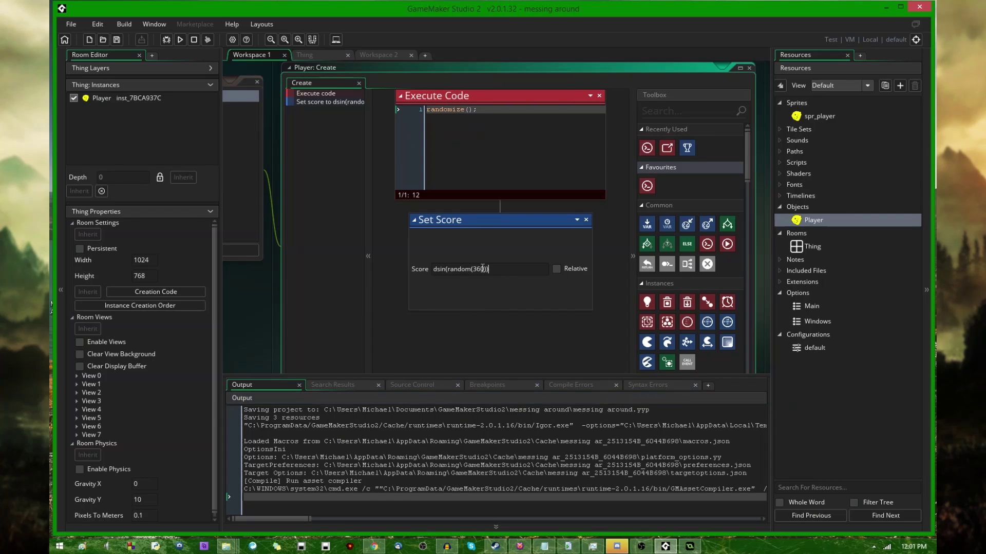
{"action": "left_click_drag", "start_coordinate": [448, 269], "coordinate": [498, 270]}
{"action": "left_click", "coordinate": [446, 273]}
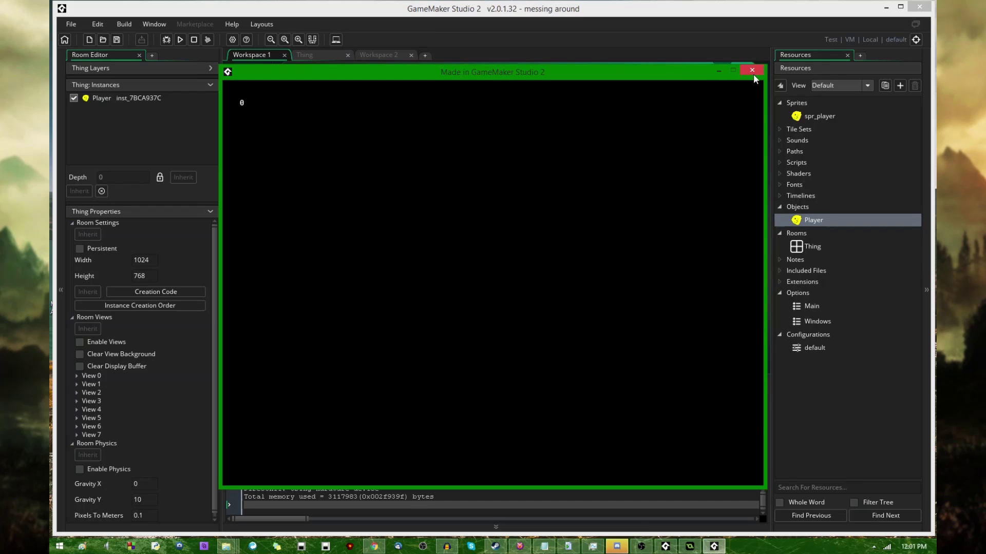
{"action": "left_click", "coordinate": [752, 70]}
- Set the Set Score action's value to 500 and test it in a game run, closing the game window
{"action": "left_click_drag", "start_coordinate": [490, 269], "coordinate": [235, 273]}
{"action": "type", "text": "500"}
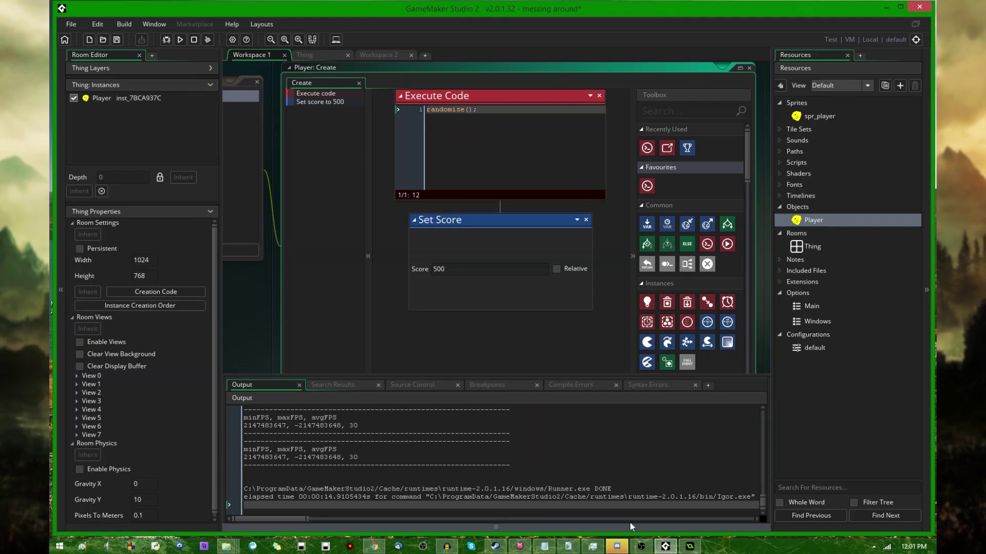
{"action": "left_click", "coordinate": [171, 41]}
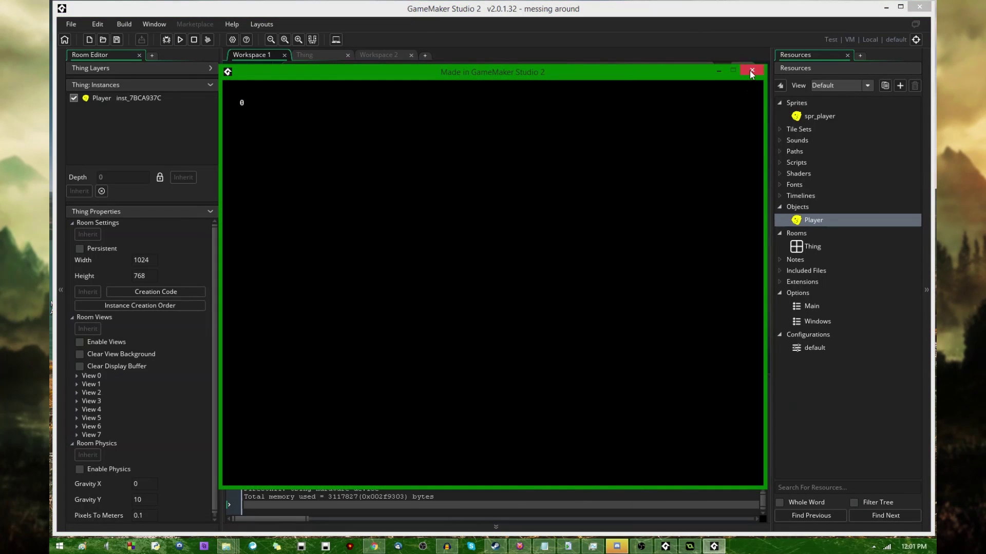
{"action": "left_click", "coordinate": [750, 70]}
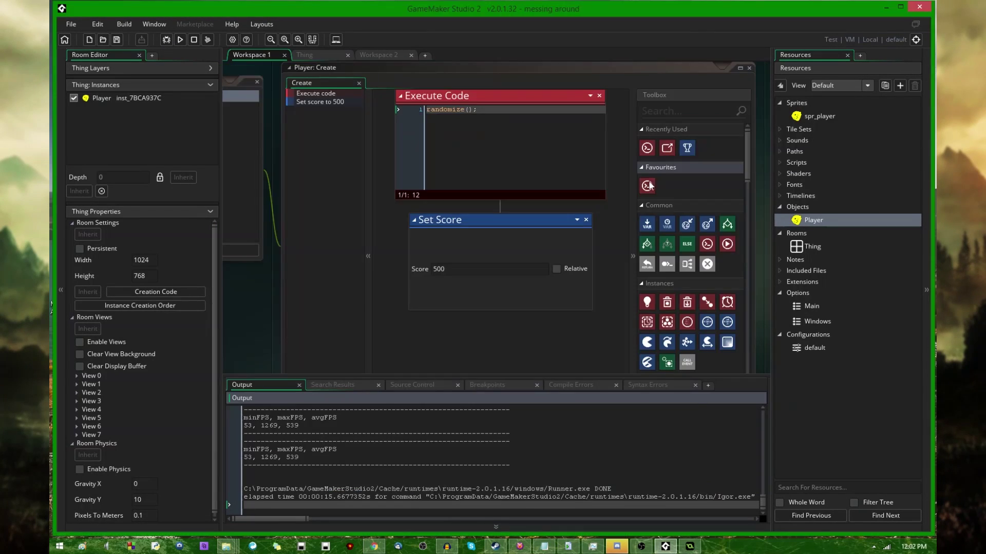
- Delete the Set Score action from the Player's Create event
{"action": "left_click", "coordinate": [586, 220]}
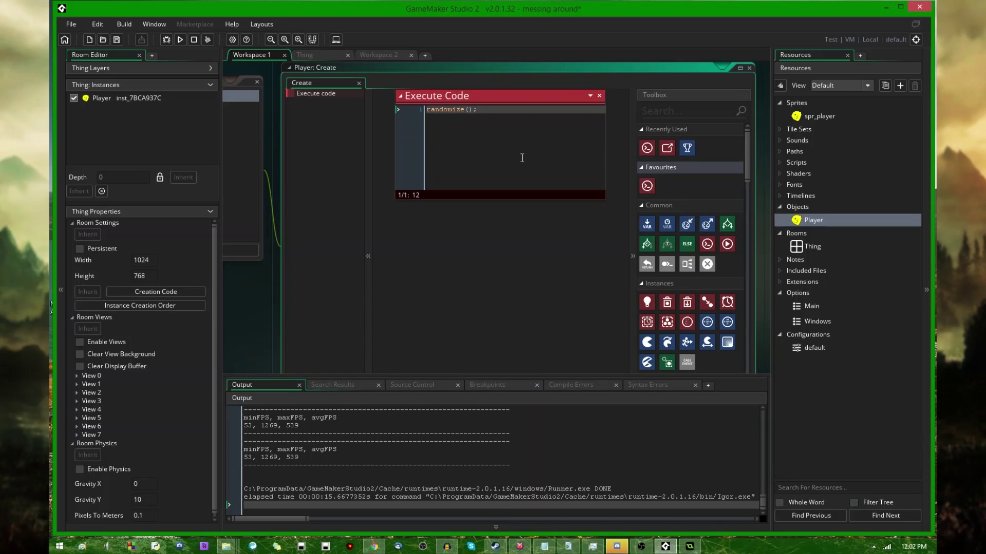
- Add the line score=500; below randomize(); in the Player's Create event code, test it in a game run, and close the game window
{"action": "key", "text": "Return"}
{"action": "type", "text": "score="}
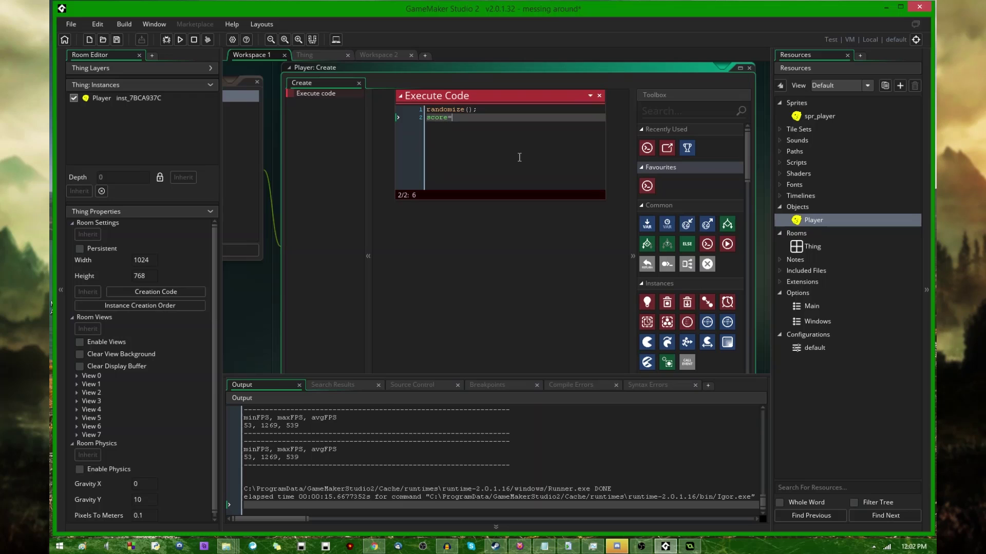
{"action": "type", "text": "500;"}
{"action": "key", "text": "F5"}
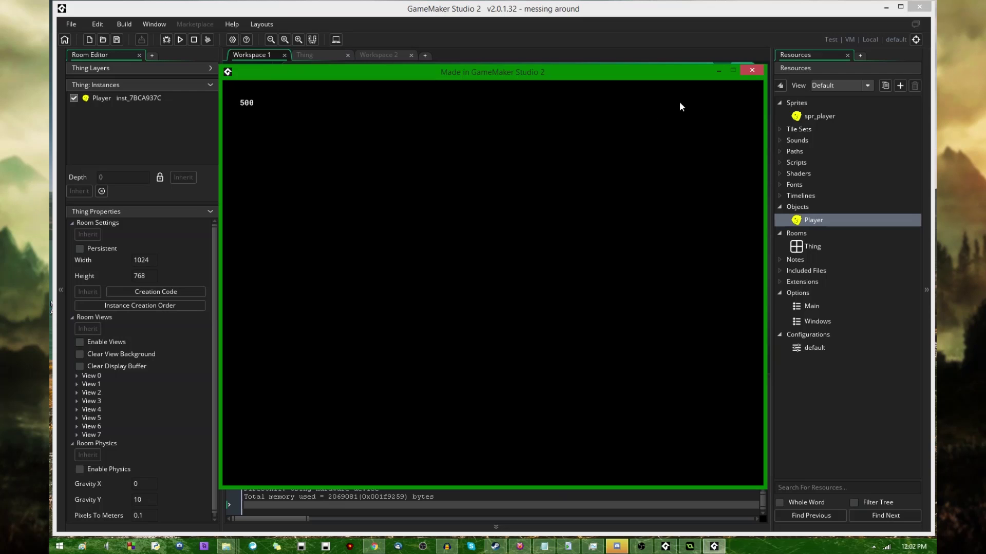
{"action": "left_click", "coordinate": [754, 70]}
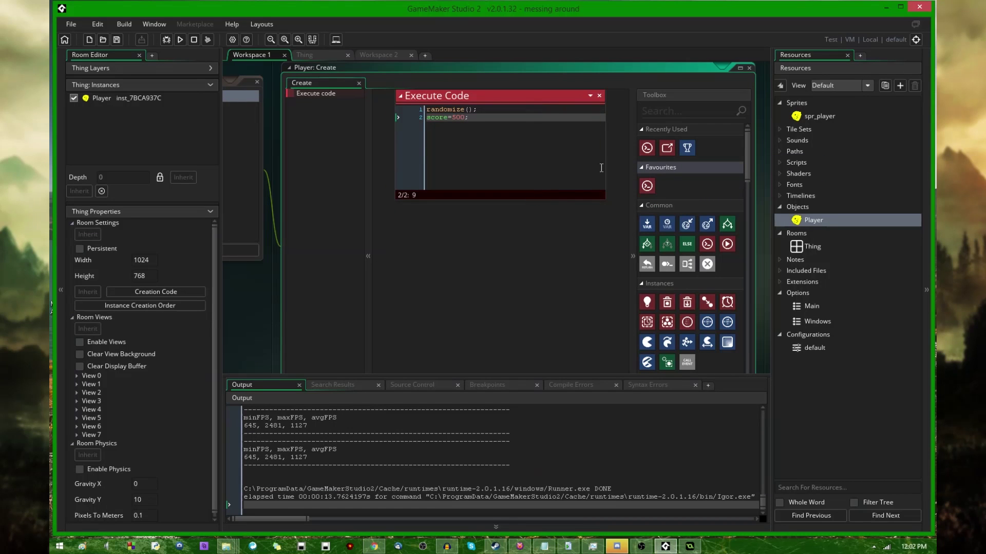
- Add draw_self() below the draw_text line in the Player's Draw event code, test it in a game run, and close the game window
{"action": "left_click", "coordinate": [244, 87]}
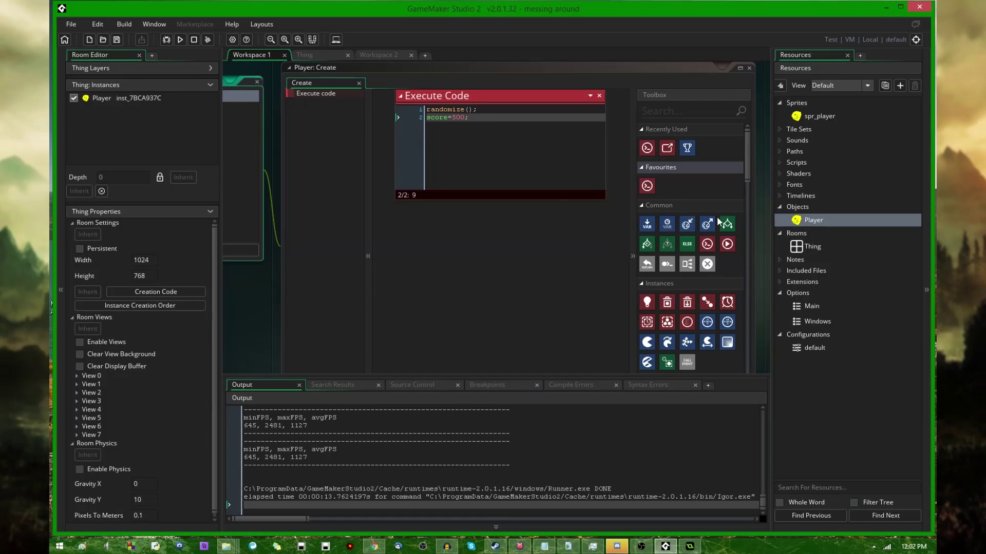
{"action": "left_click", "coordinate": [497, 147]}
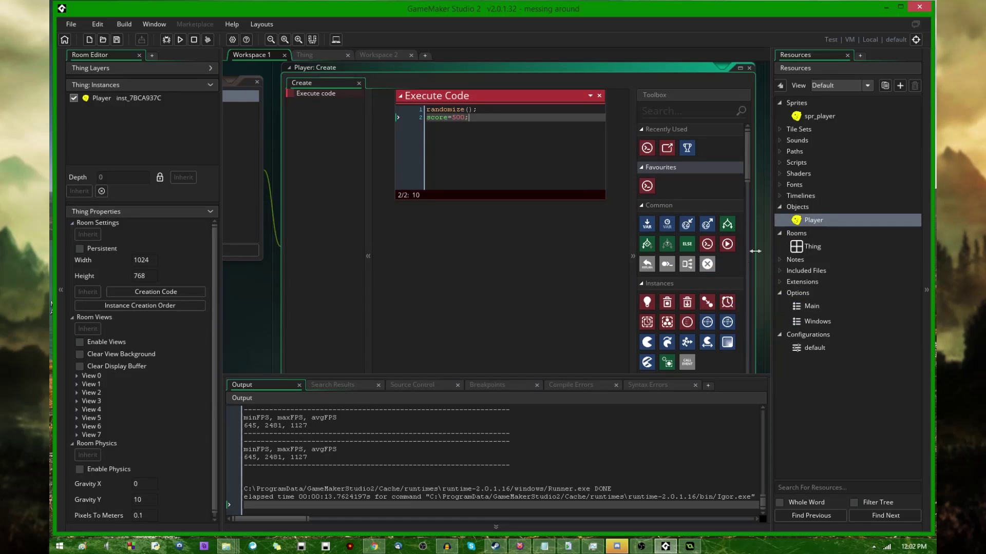
{"action": "middle_click_drag", "start_coordinate": [278, 303], "coordinate": [487, 303]}
{"action": "left_click", "coordinate": [385, 109]}
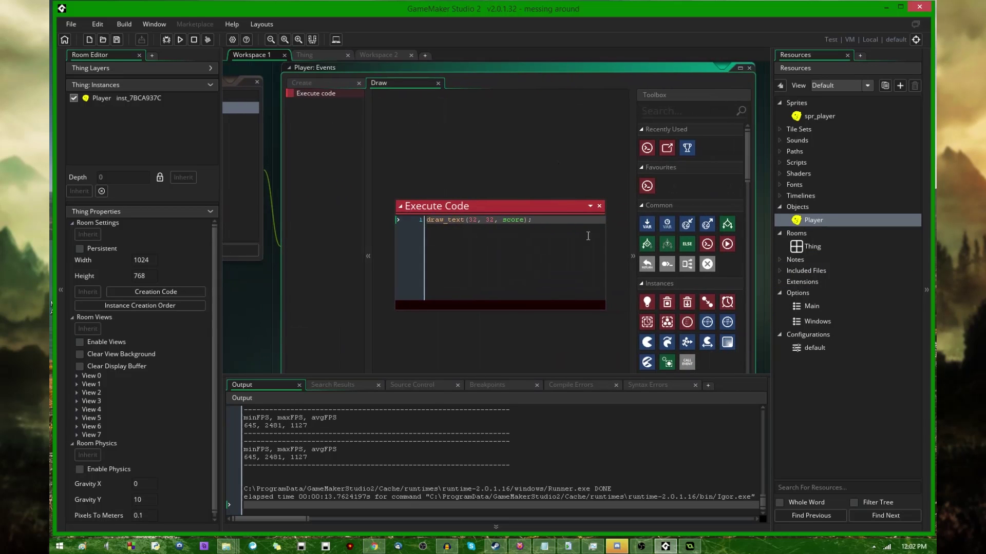
{"action": "key", "text": "Return"}
{"action": "type", "text": "draw_self()"}
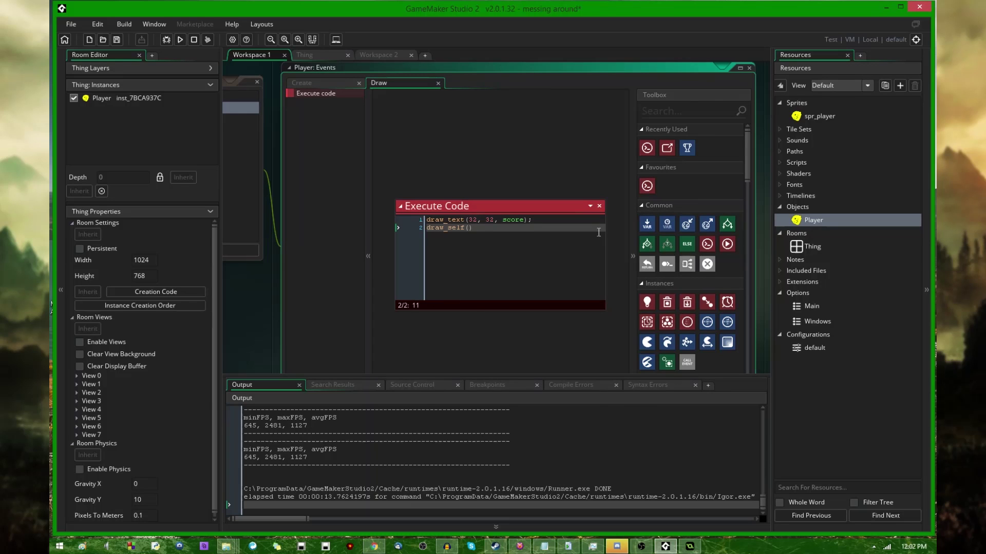
{"action": "key", "text": "F5"}
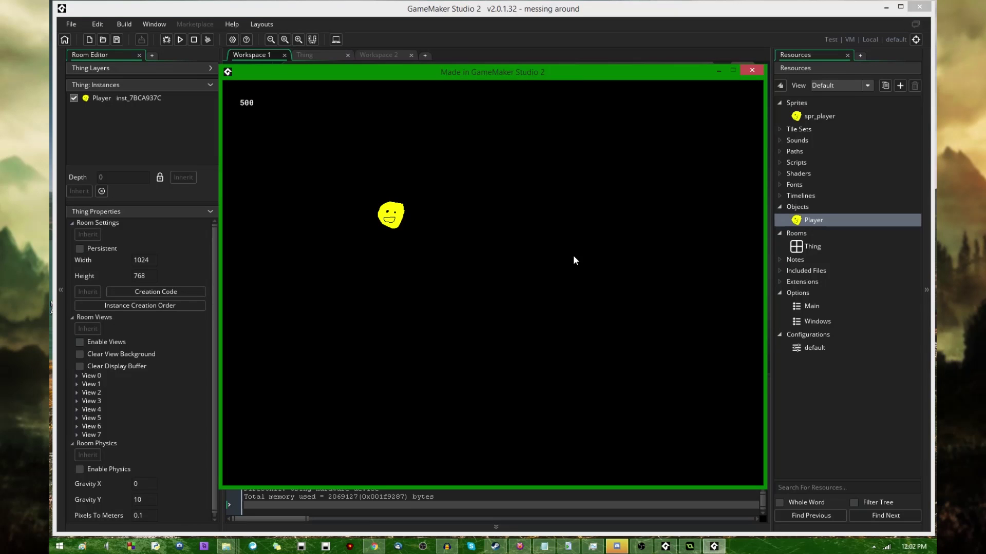
{"action": "left_click", "coordinate": [751, 70]}
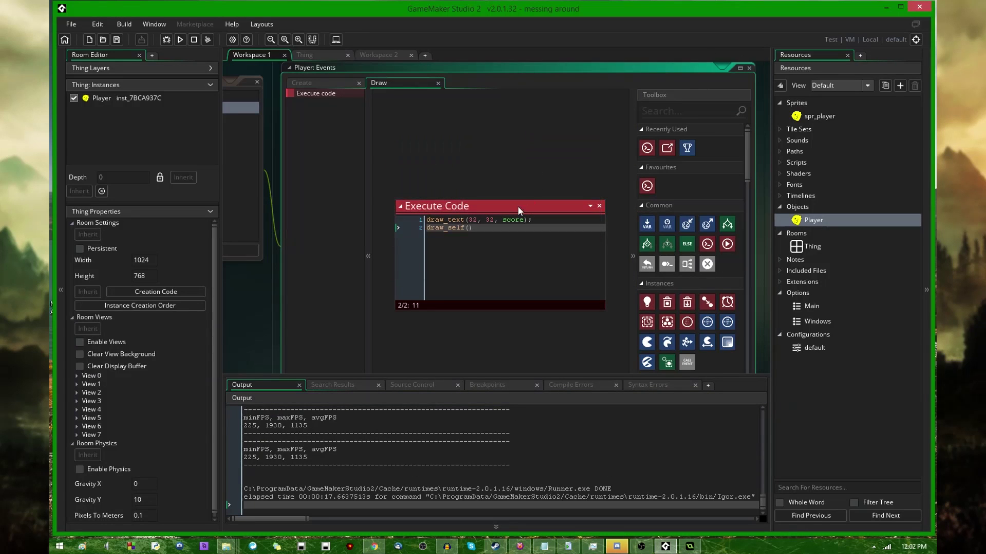
- Move the Draw event's Execute Code block higher in its workspace and make the block taller
{"action": "left_click_drag", "start_coordinate": [513, 205], "coordinate": [583, 172]}
{"action": "left_click_drag", "start_coordinate": [433, 153], "coordinate": [466, 164]}
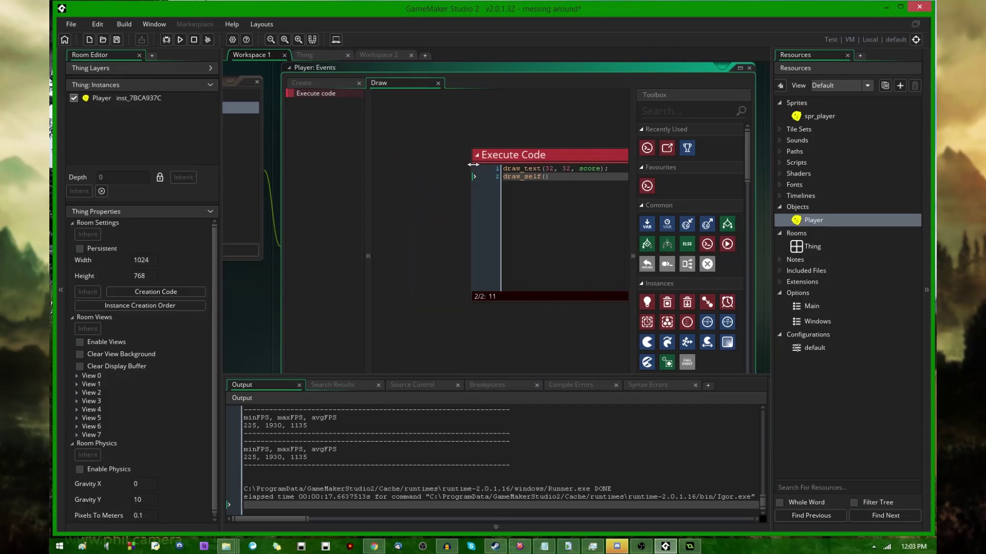
{"action": "left_click_drag", "start_coordinate": [533, 154], "coordinate": [455, 152]}
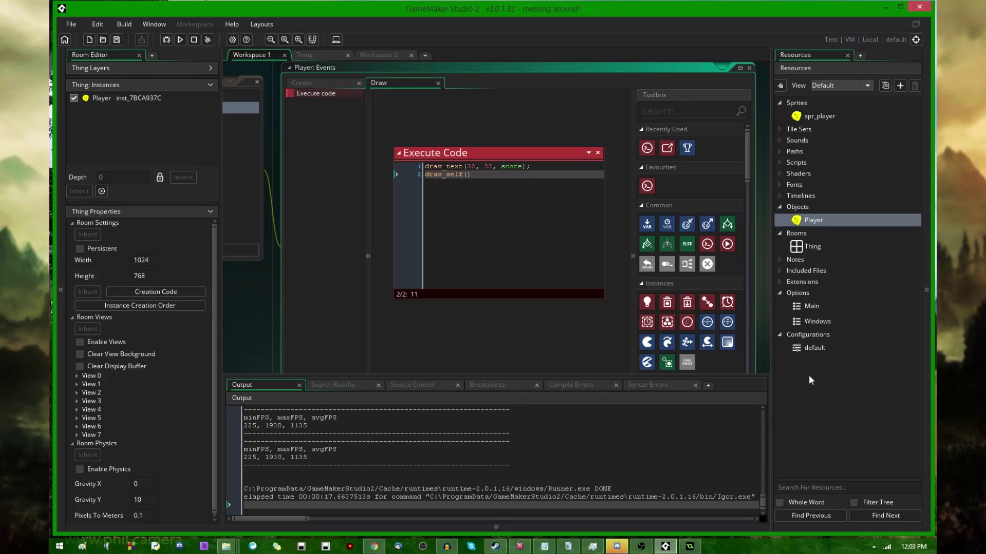
- Expand the layer list of the Thing room in the Room Editor to view its layers
{"action": "middle_click_drag", "start_coordinate": [260, 319], "coordinate": [356, 279]}
{"action": "middle_click_drag", "start_coordinate": [422, 279], "coordinate": [360, 292]}
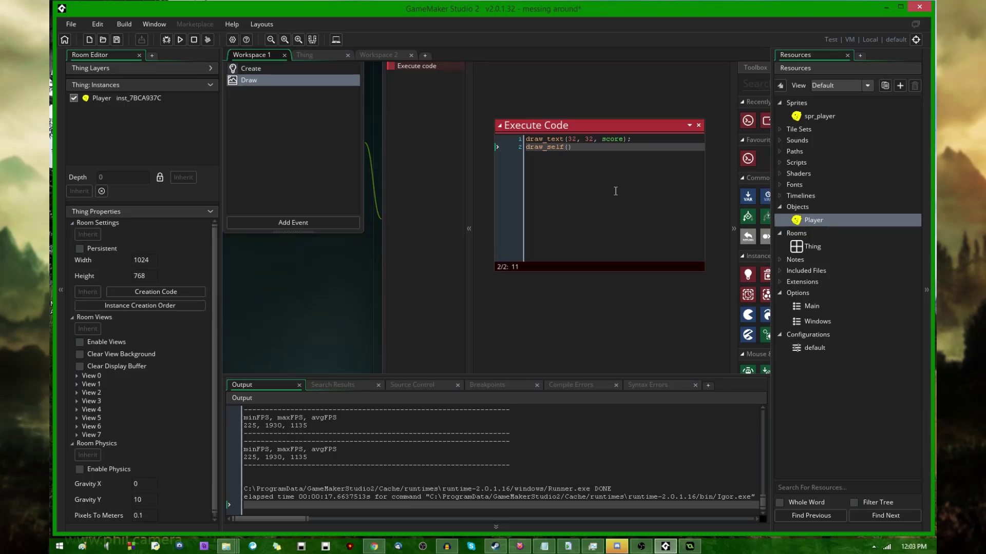
{"action": "middle_click_drag", "start_coordinate": [323, 258], "coordinate": [381, 312]}
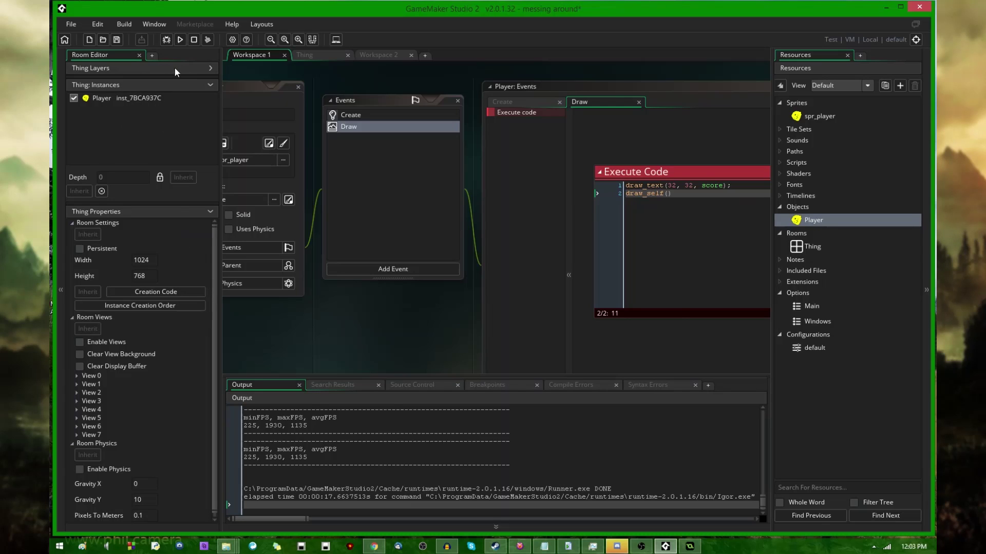
{"action": "left_click", "coordinate": [212, 69]}
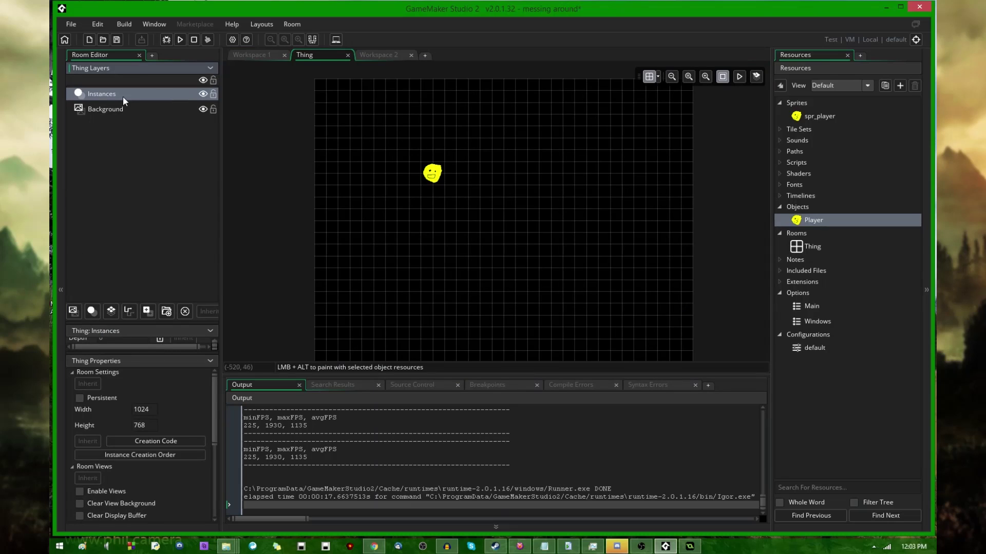